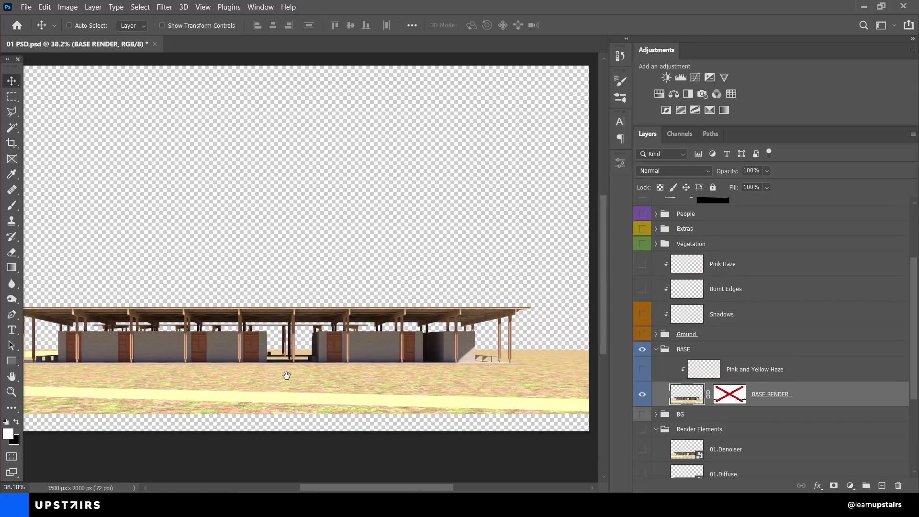
Step: Turn the BASE RENDER layer mask back on, then scroll up to review the layer groups
left_click(735, 399, "shift")
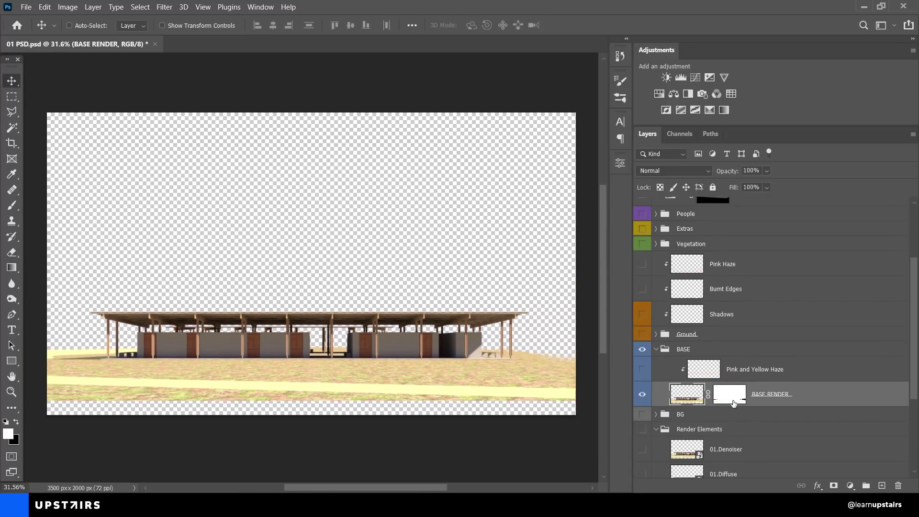
scroll(679, 388, "up", 4)
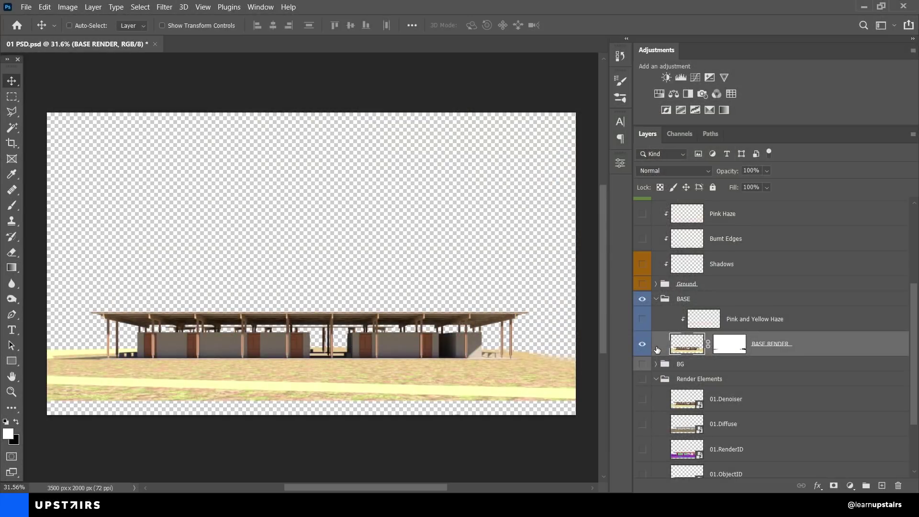
scroll(657, 350, "up", 1)
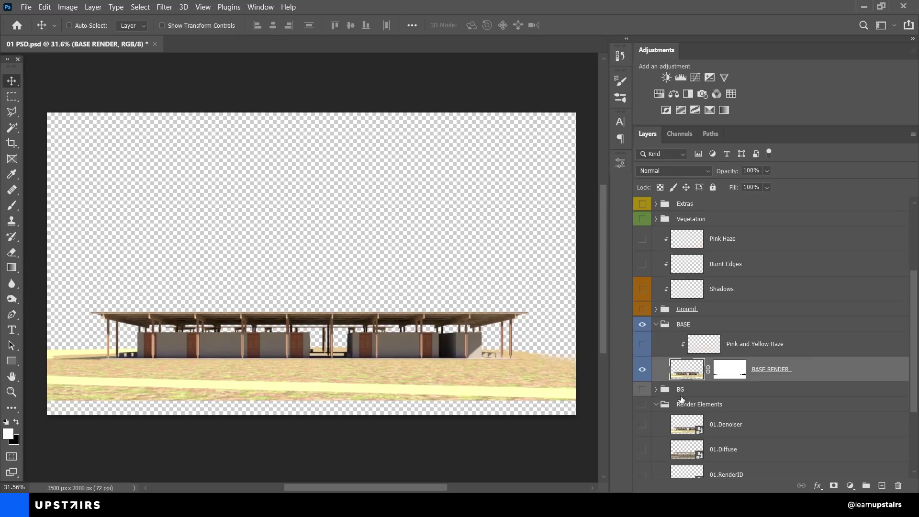
Step: Expand the Ground group to list its photo layers
left_click(656, 309)
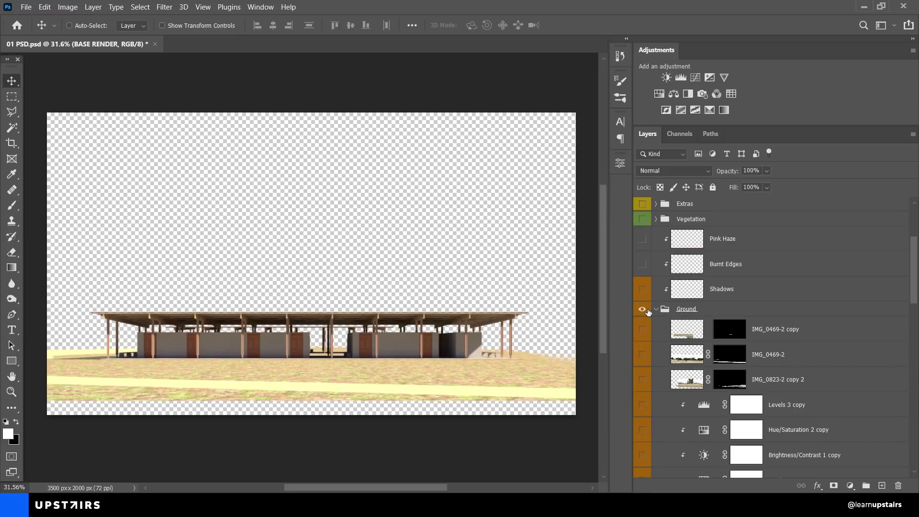
scroll(648, 312, "down", 10)
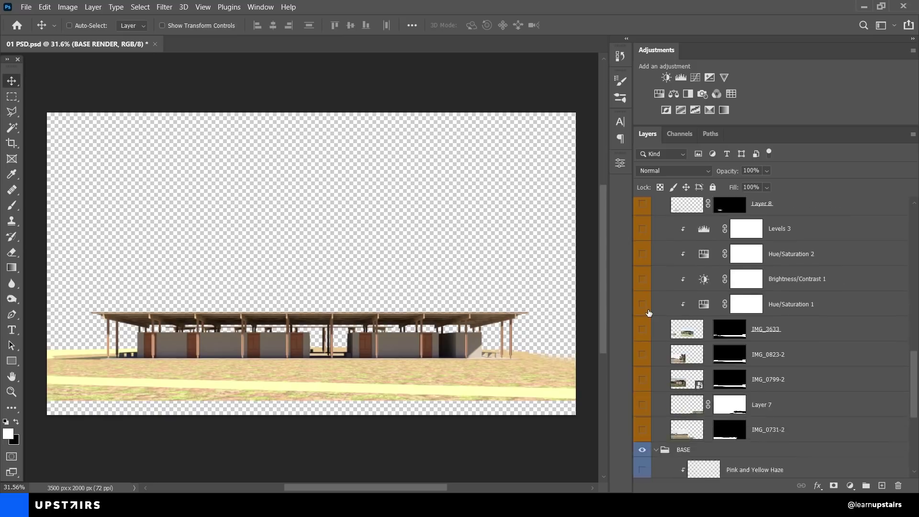
scroll(648, 312, "down", 3)
scroll(648, 311, "up", 2)
Step: Show IMG_0731-2, Layer 7, IMG_0799-2, IMG_0823-2 and IMG_3633 with masks disabled to preview full photos
left_click(642, 404)
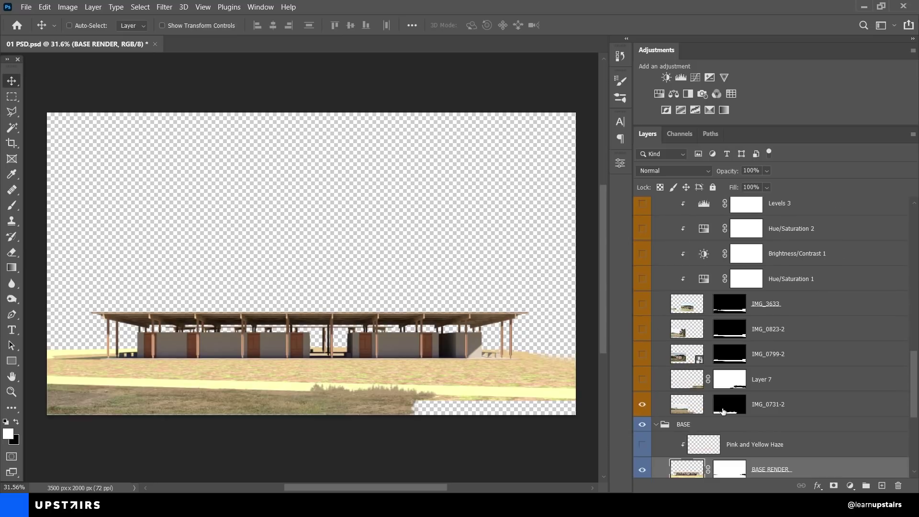
left_click(722, 411, "shift")
left_click(642, 379)
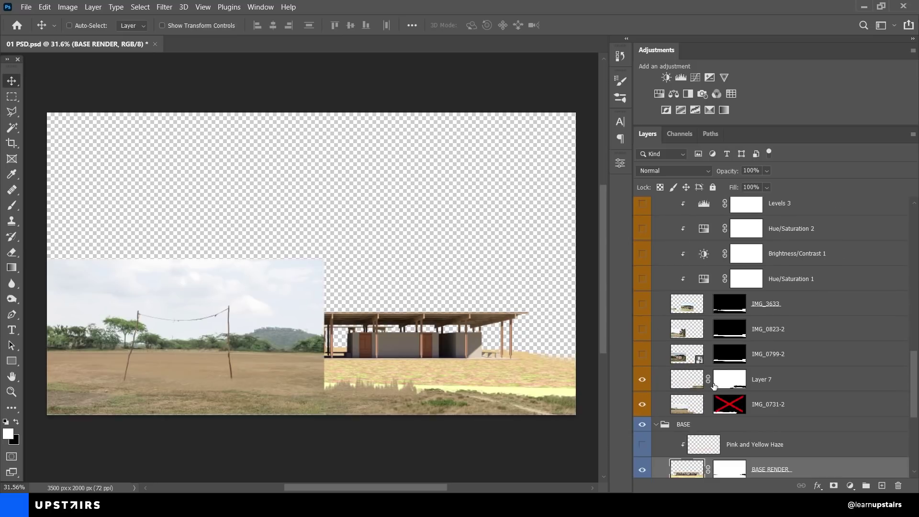
left_click(719, 383, "shift")
left_click(641, 354)
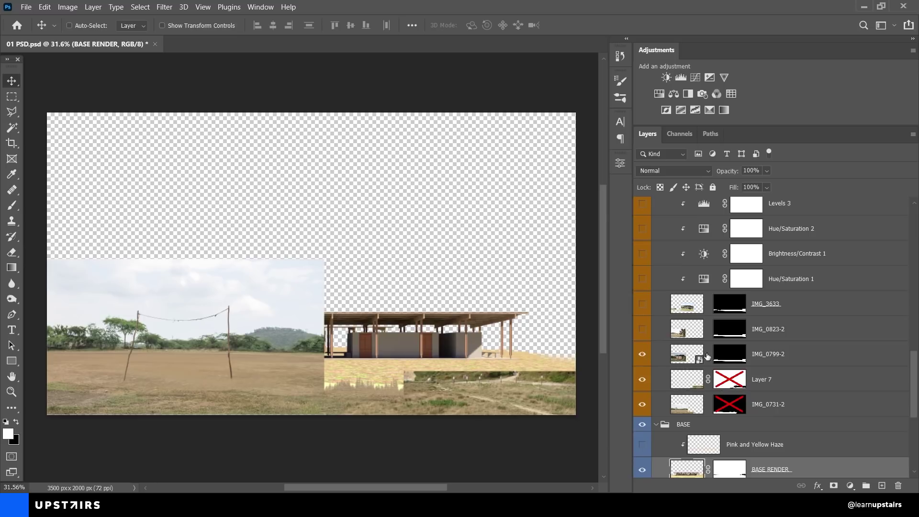
left_click(724, 359, "shift")
left_click(724, 333, "shift")
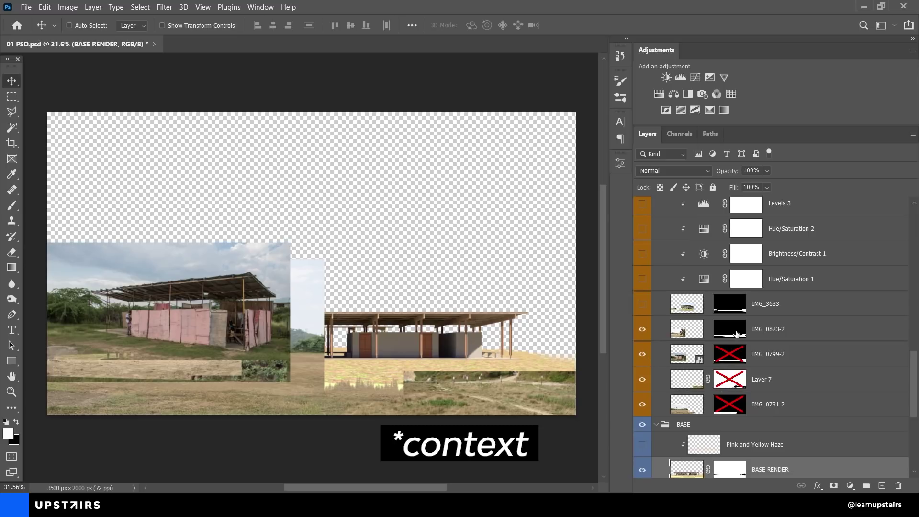
left_click(641, 328)
left_click(642, 303)
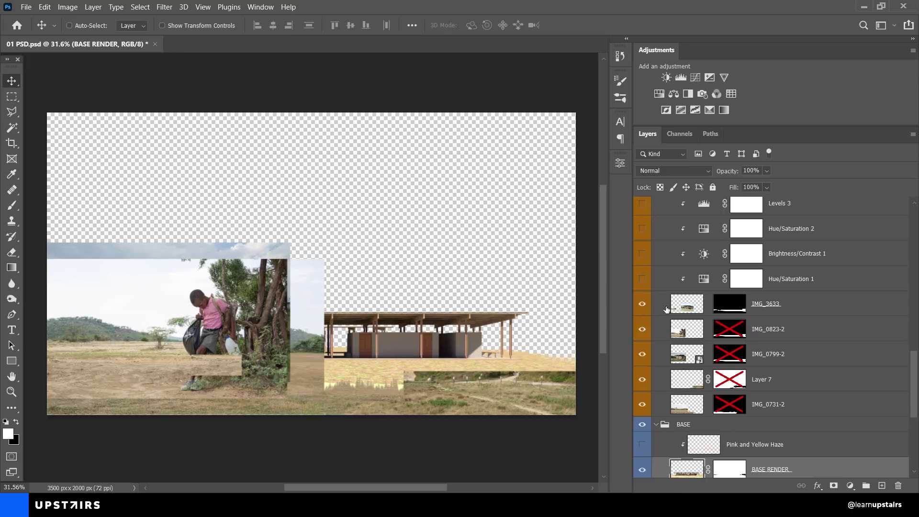
left_click(728, 307, "shift")
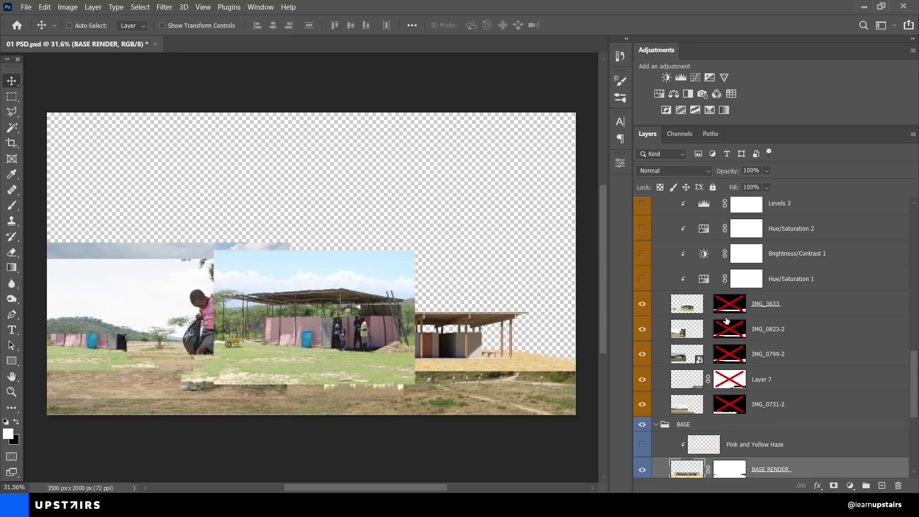
Step: Re-enable the masks on IMG_3633, IMG_0823-2, IMG_0799-2, Layer 7 and IMG_0731-2
left_click(728, 309, "shift")
left_click(729, 330, "shift")
left_click(729, 354, "shift")
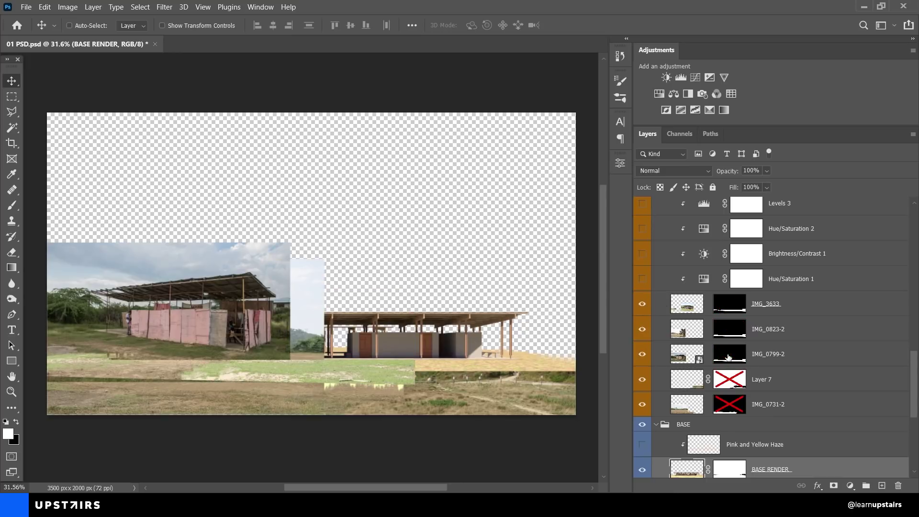
left_click(731, 385, "shift")
left_click(730, 406, "shift")
Step: Hide IMG_3633 through Layer 7, then show IMG_0799-2, IMG_0823-2 and IMG_3633 and select IMG_3633's mask
left_click_drag(642, 305, 643, 385)
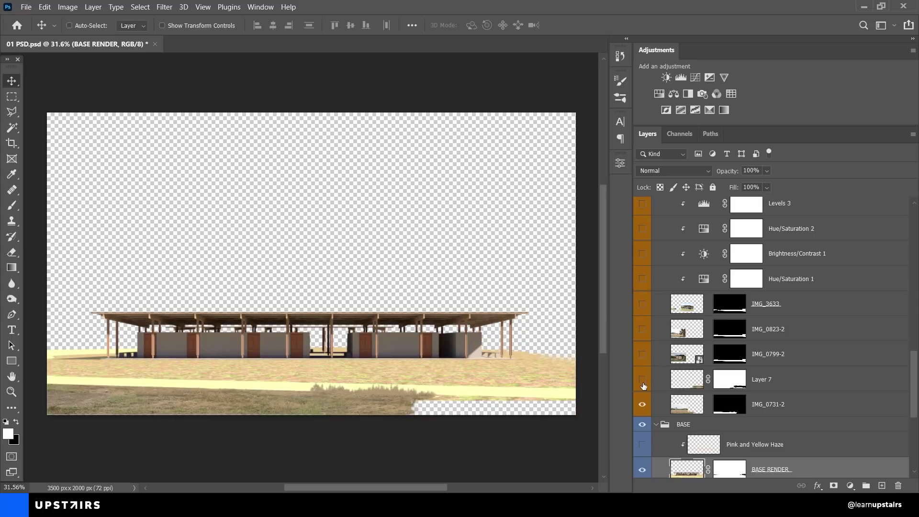
left_click(642, 355)
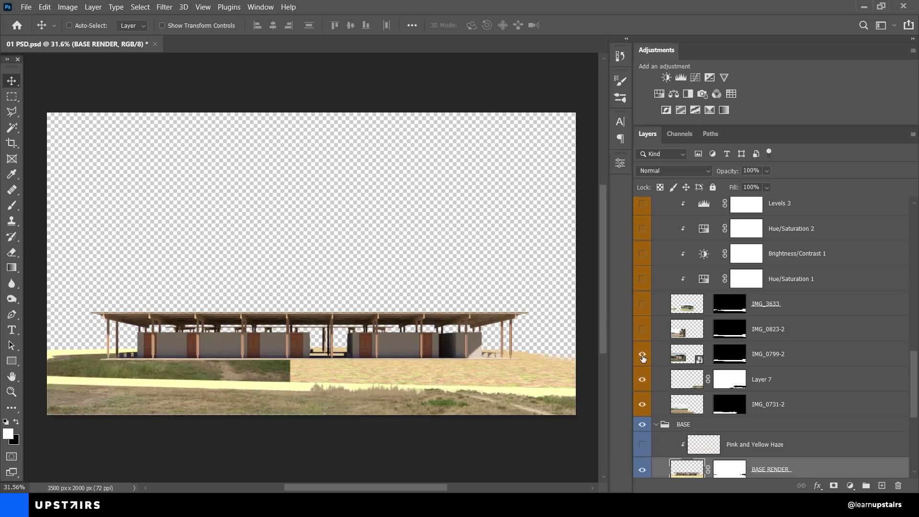
left_click(642, 329)
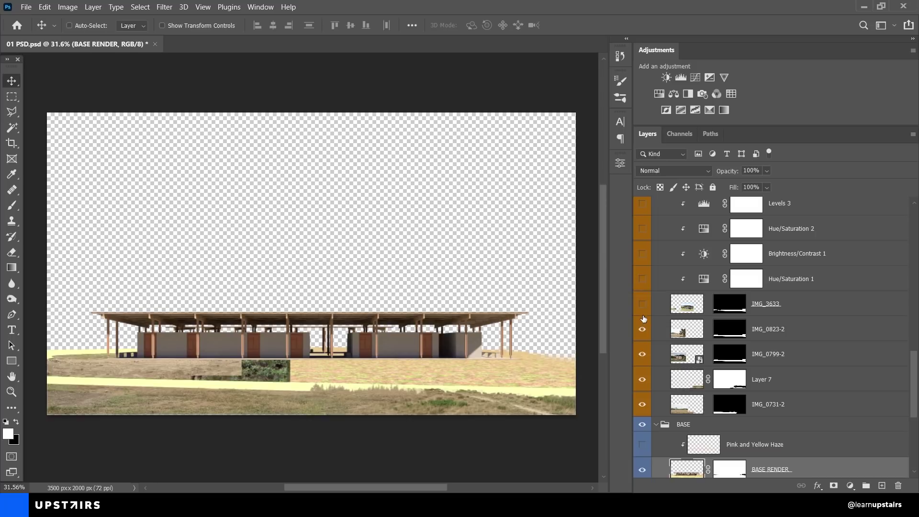
left_click(642, 305)
scroll(643, 310, "up", 2)
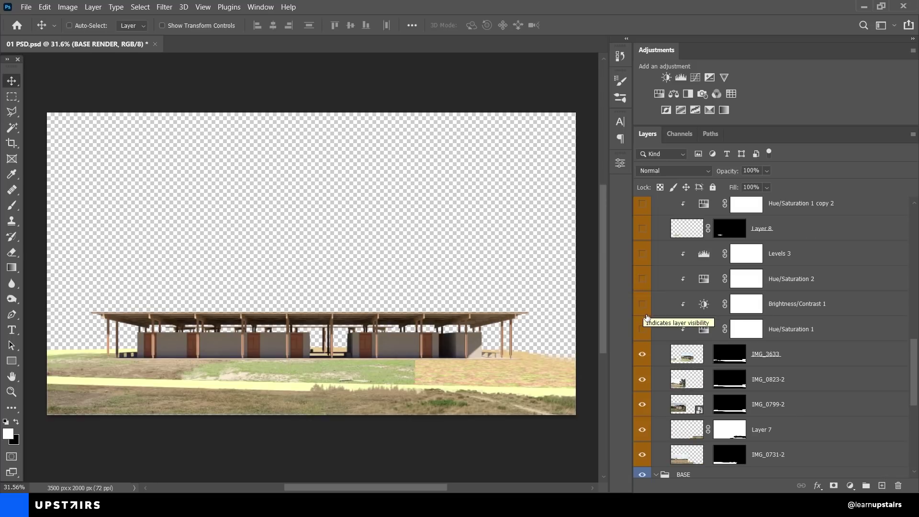
left_click(676, 359)
left_click(729, 358)
scroll(742, 355, "down", 2)
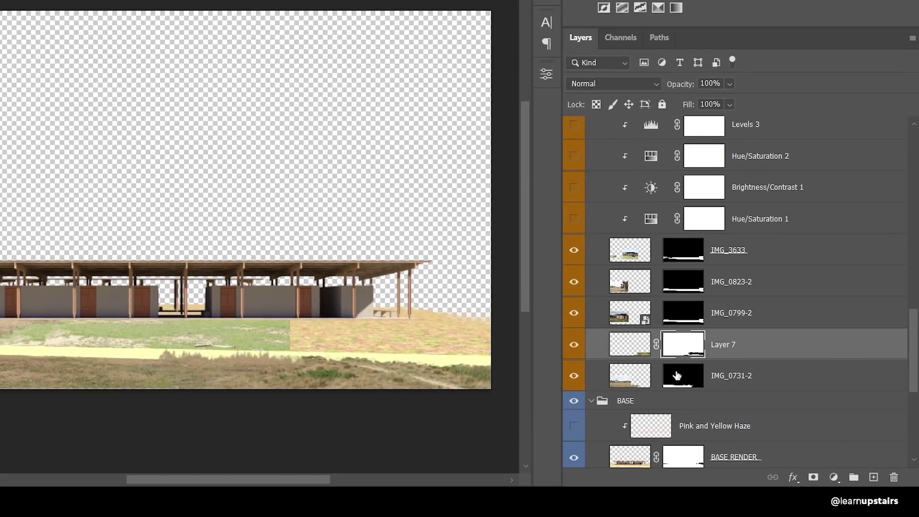
Step: Compare IMG_3633 on and off, and view the IMG_0731-2, Layer 7 and IMG_0799-2 masks alone
left_click(724, 404)
left_click(631, 258)
left_click(574, 251)
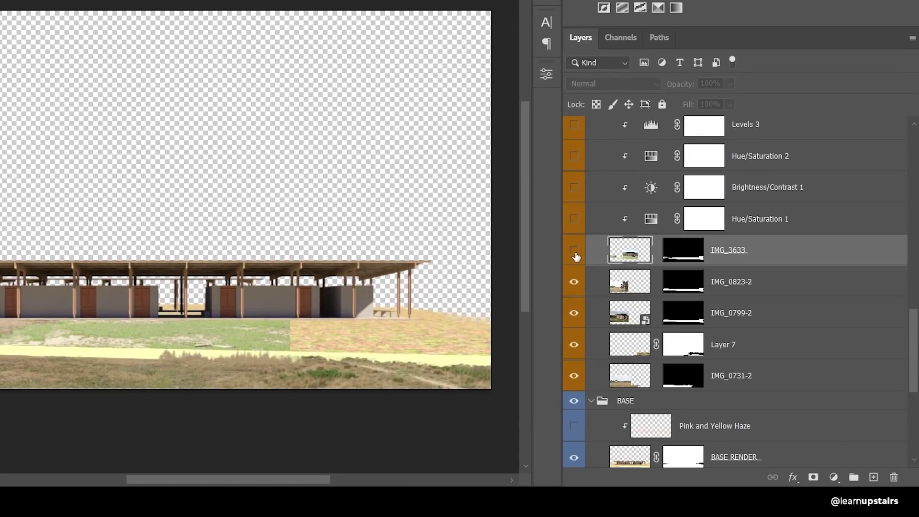
left_click(575, 253)
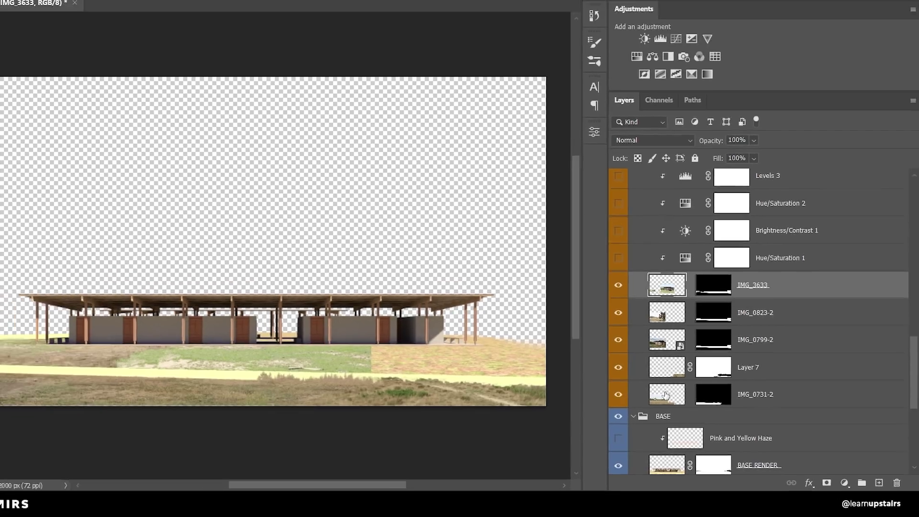
left_click(678, 380, "alt")
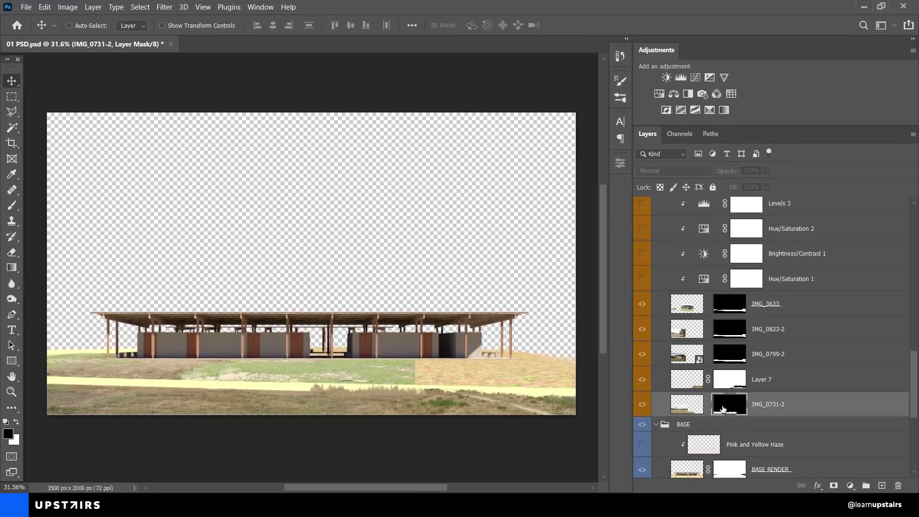
left_click(723, 380)
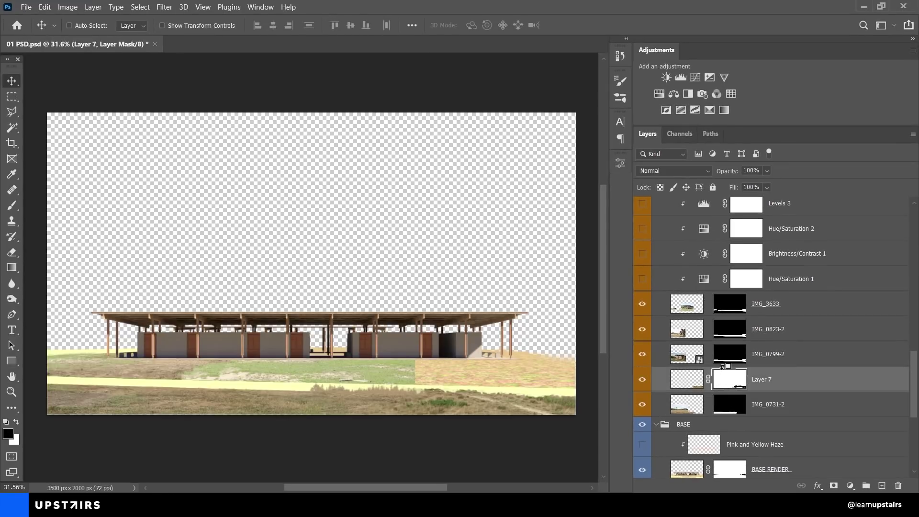
left_click(723, 381, "alt")
left_click(723, 380, "alt")
left_click(728, 360)
left_click(728, 360, "alt")
left_click(718, 361, "alt")
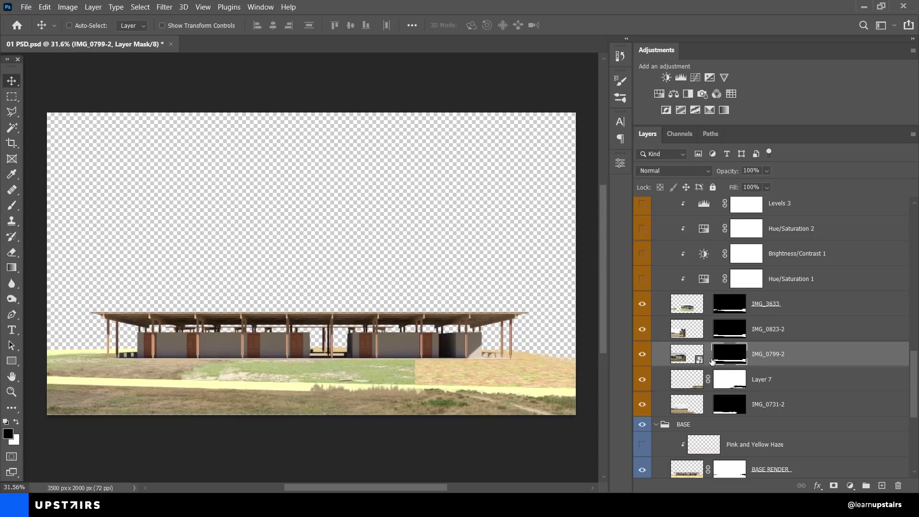
Step: Reposition the IMG_3633 grass patch across the ground
left_click(723, 310)
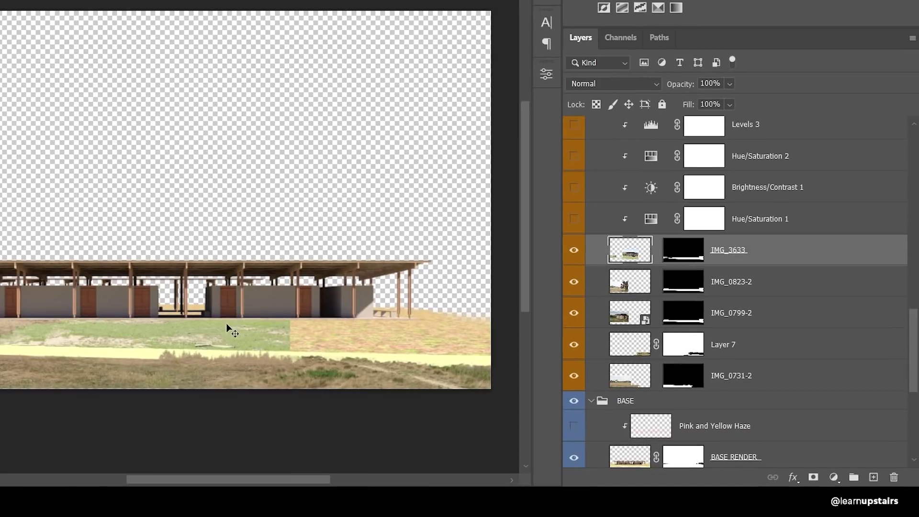
left_click_drag(362, 368, 390, 342)
left_click_drag(260, 296, 285, 341)
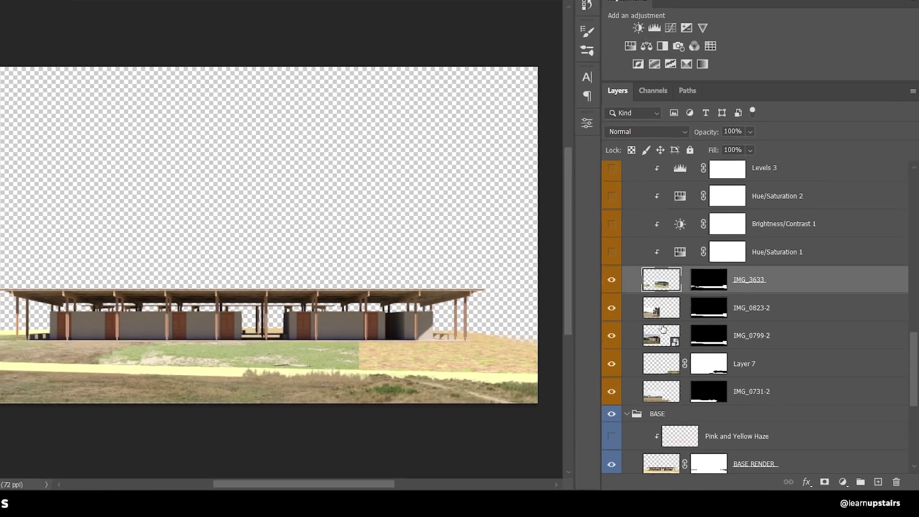
Step: Preview the full IMG_3633 and IMG_0823-2 photos by toggling their masks, then inspect the foreground grass
left_click(661, 308)
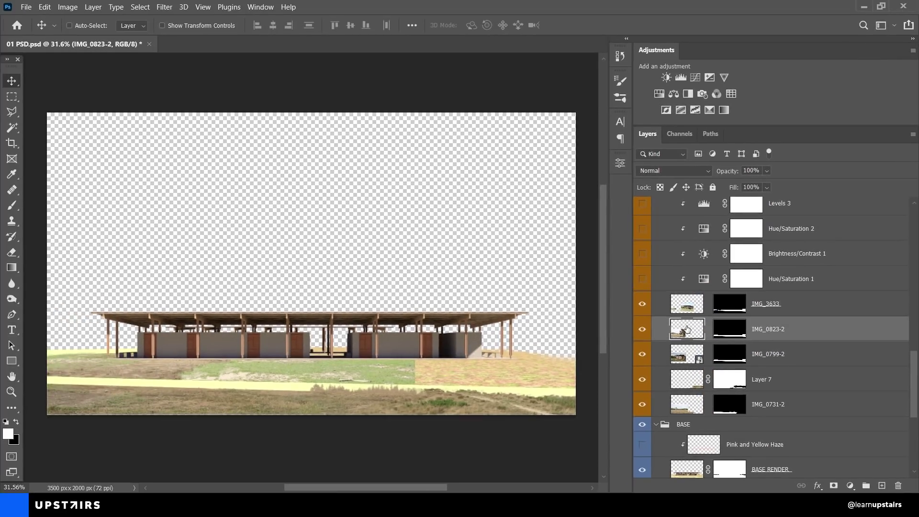
left_click(726, 309, "shift")
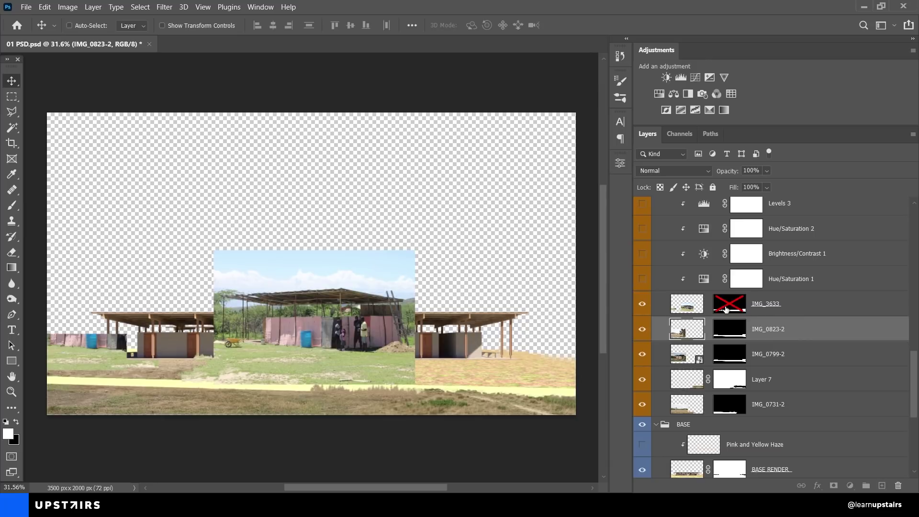
left_click(726, 309, "shift")
left_click(728, 333, "shift")
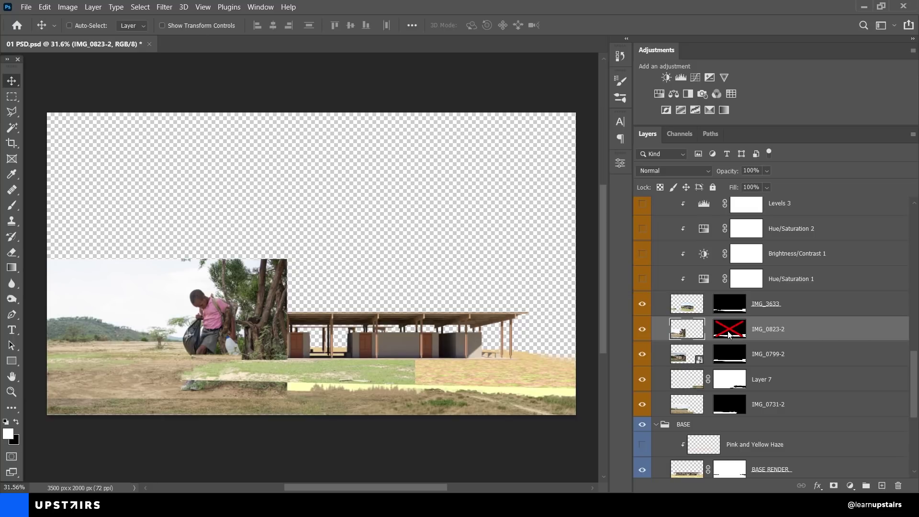
left_click(729, 333, "shift")
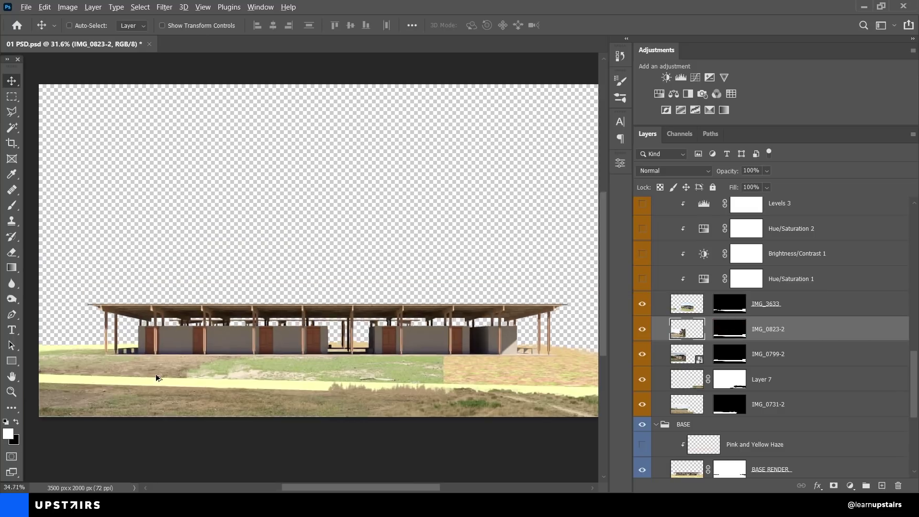
left_click_drag(156, 374, 293, 357)
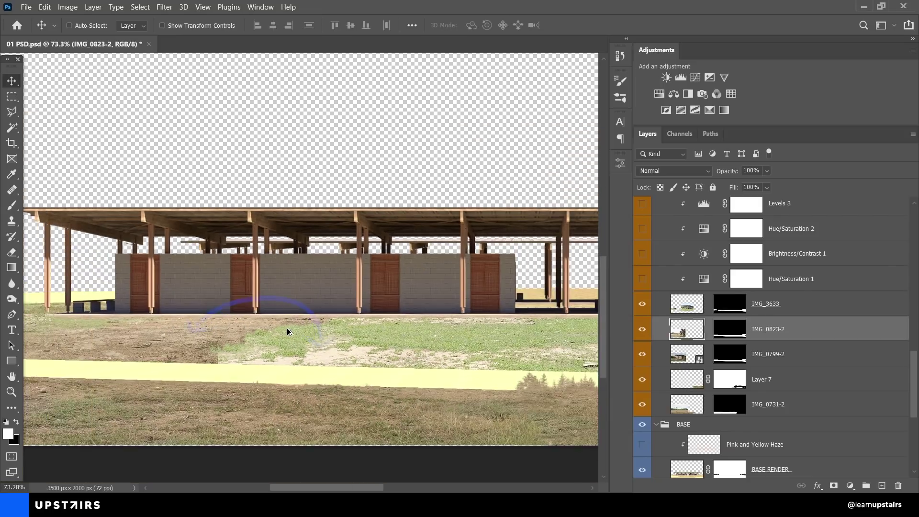
scroll(286, 328, "down", 3)
left_click_drag(389, 329, 310, 345)
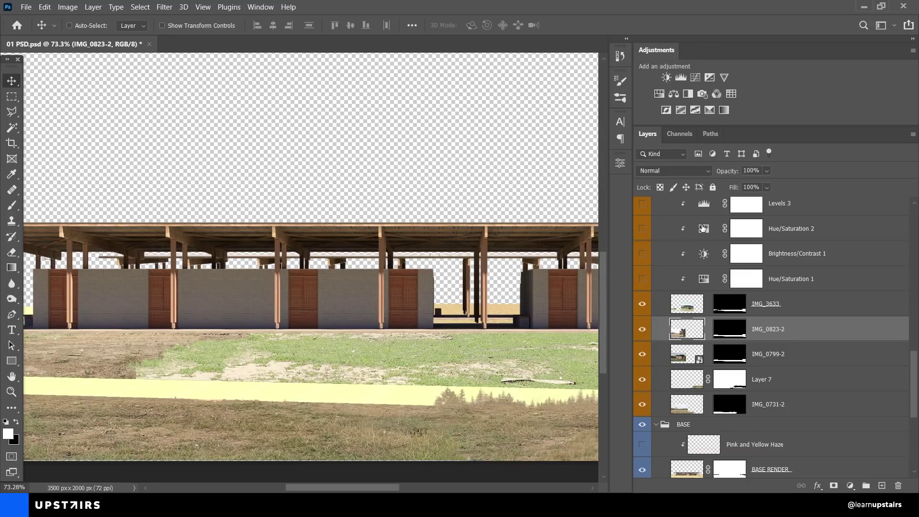
Step: Turn on the clipped Hue/Saturation 1 and Brightness/Contrast 1 adjustments over the grass
left_click(701, 279)
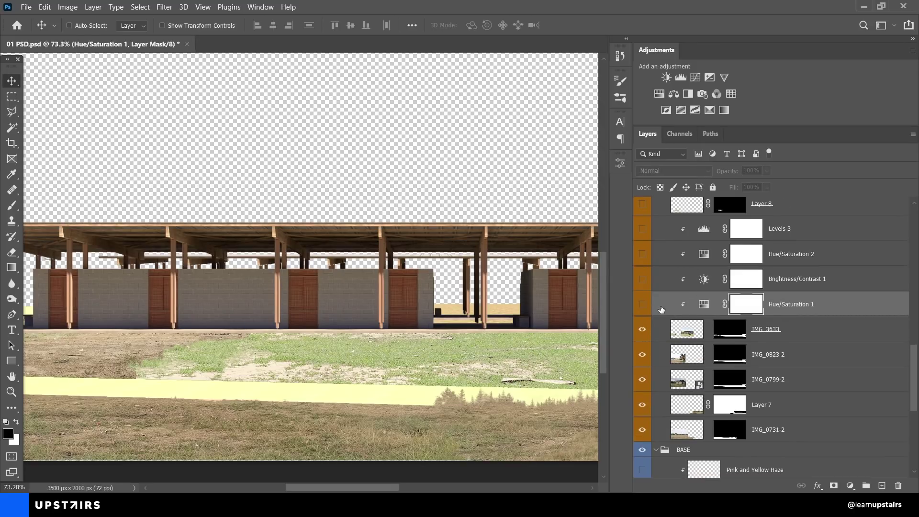
left_click(642, 305)
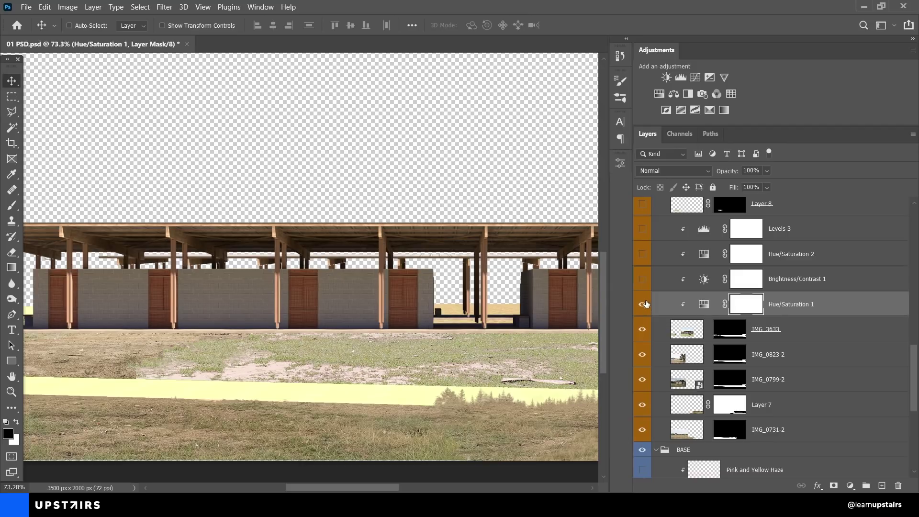
left_click(642, 280)
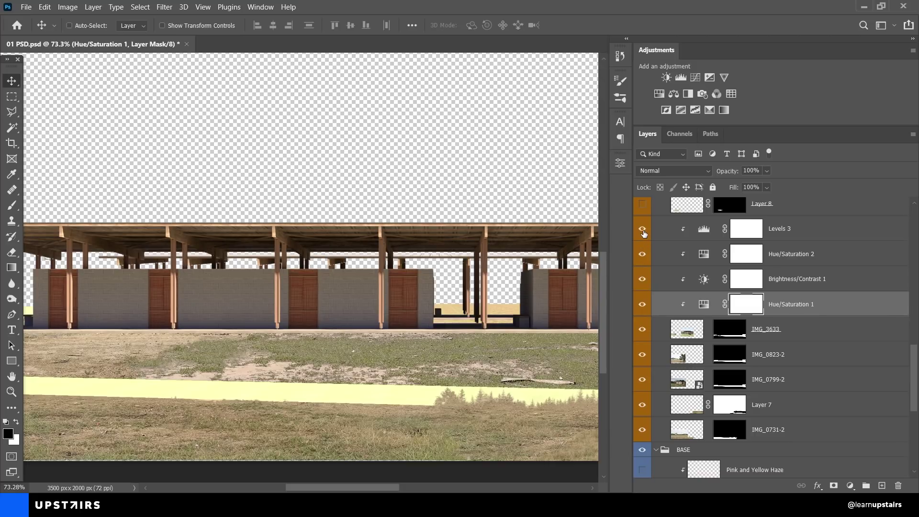
Step: Turn on Layer 8 and the copy 2 adjustment layers together
scroll(411, 356, "down", 5)
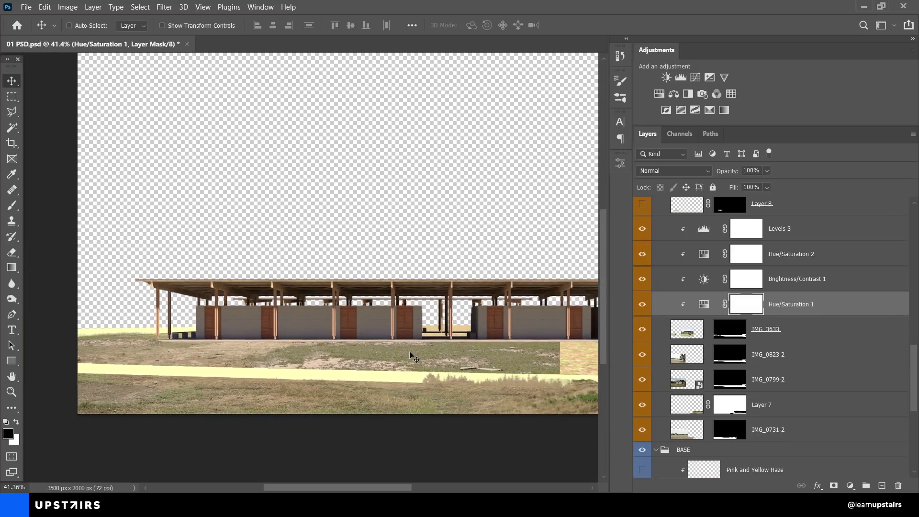
scroll(354, 352, "down", 3)
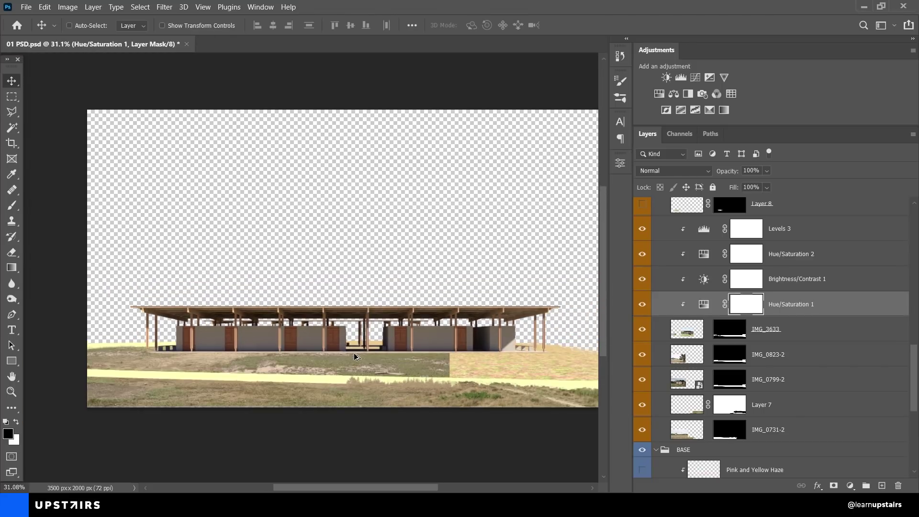
scroll(709, 350, "up", 5)
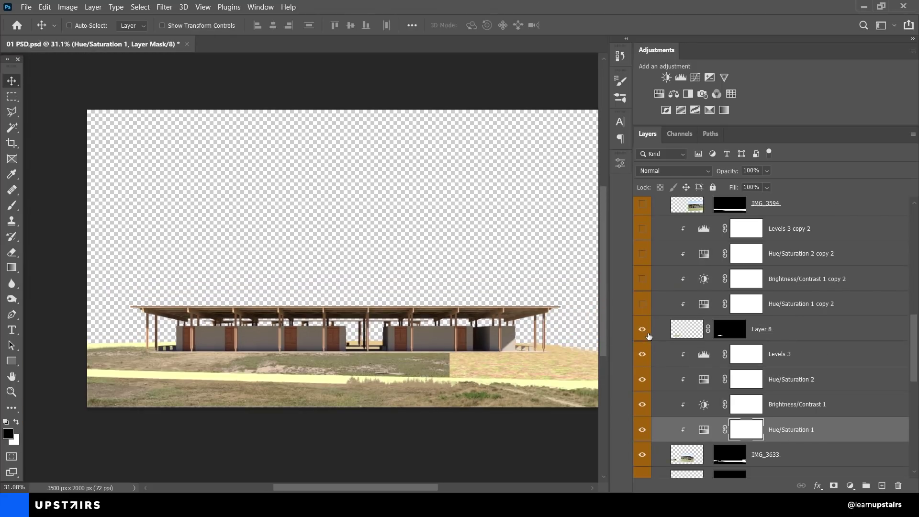
left_click_drag(526, 340, 495, 340)
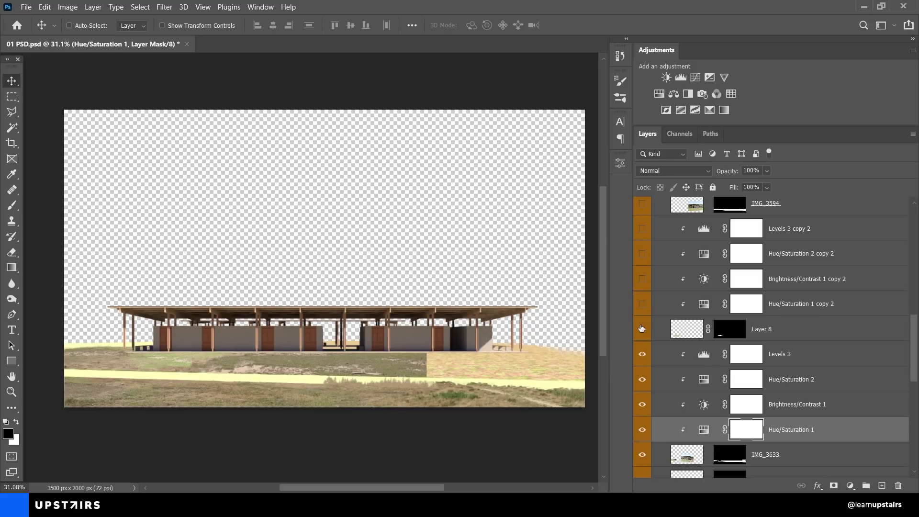
scroll(256, 383, "up", 2)
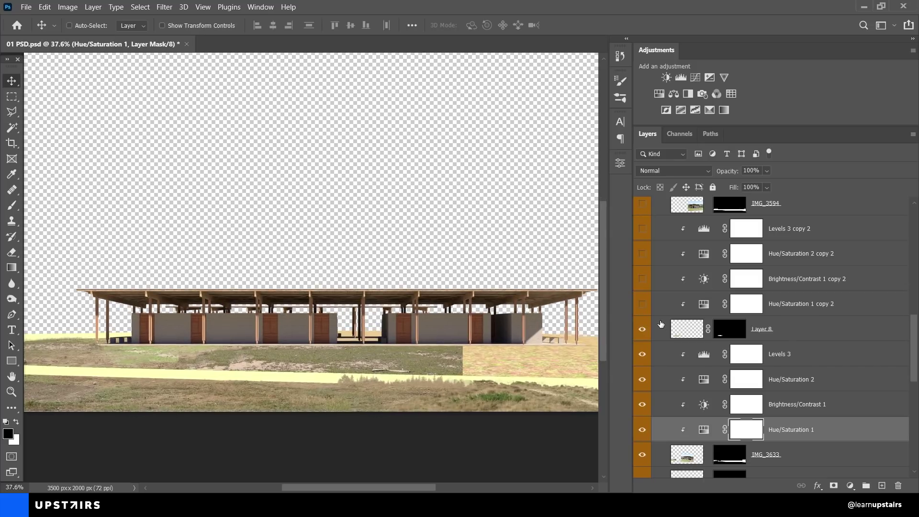
left_click_drag(642, 304, 644, 235)
Step: Show the IMG_3594 ground photo with its Hue/Saturation 1 copy and Levels 3 copy adjustments
scroll(672, 325, "up", 3)
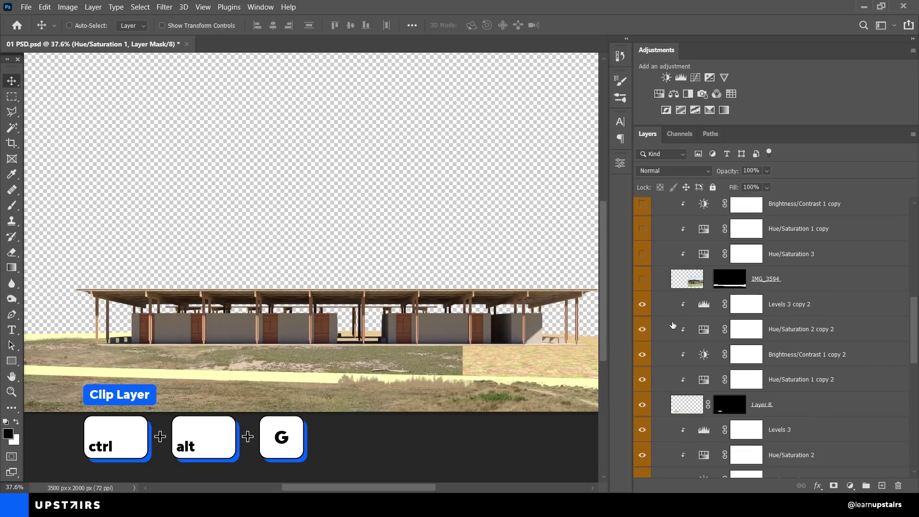
left_click(644, 279)
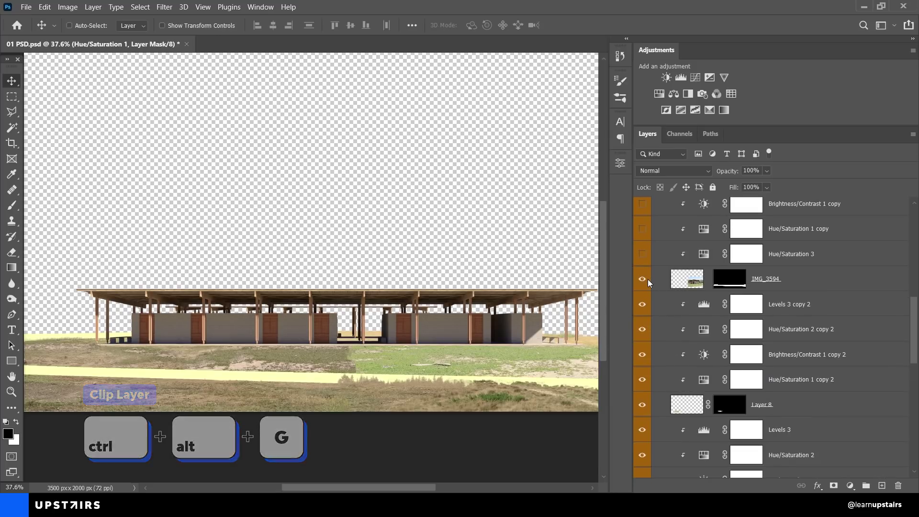
left_click_drag(463, 312, 358, 312)
scroll(691, 308, "up", 3)
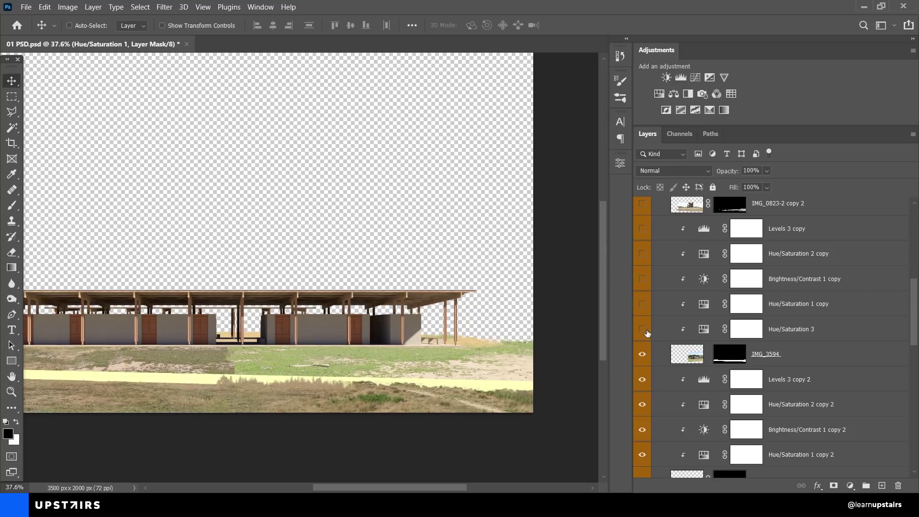
left_click(643, 304)
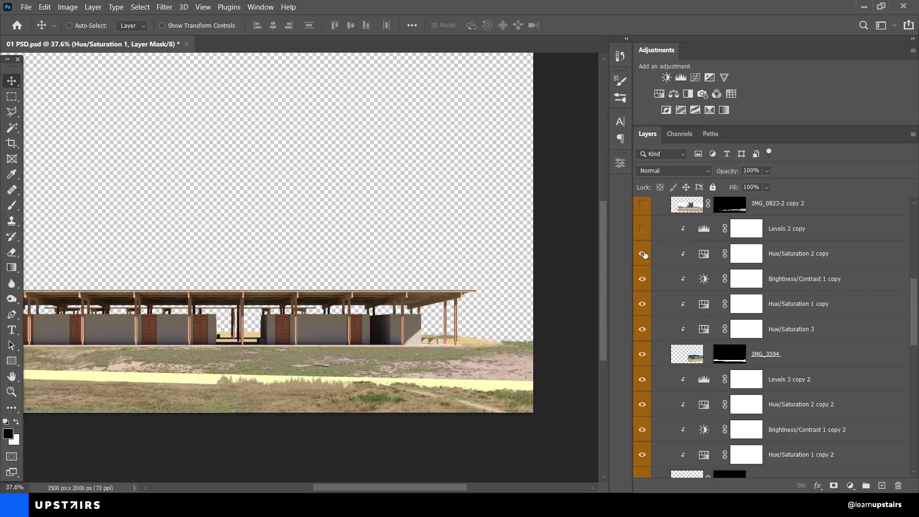
left_click(643, 229)
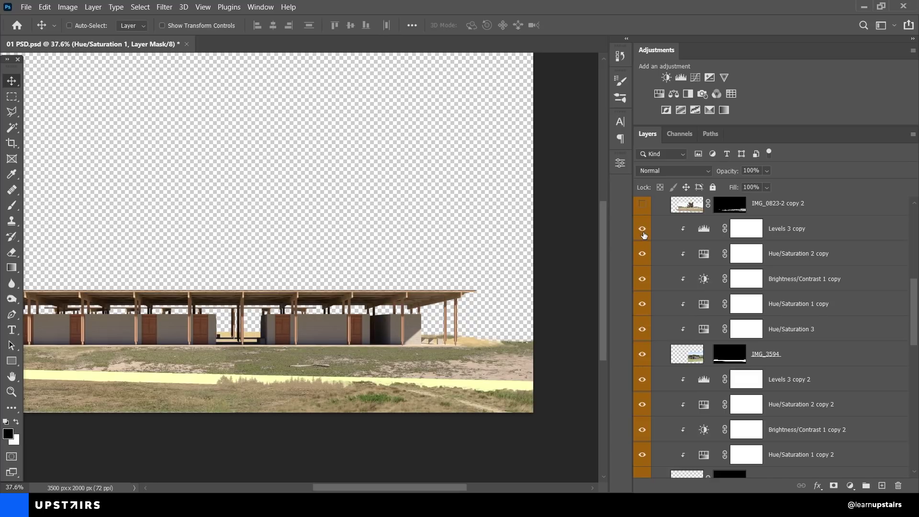
Step: Show the IMG_0823-2 copy 2 photo and briefly inspect the IMG_0469-2 mask alone
scroll(643, 239, "up", 2)
left_click(642, 257)
scroll(644, 268, "up", 3)
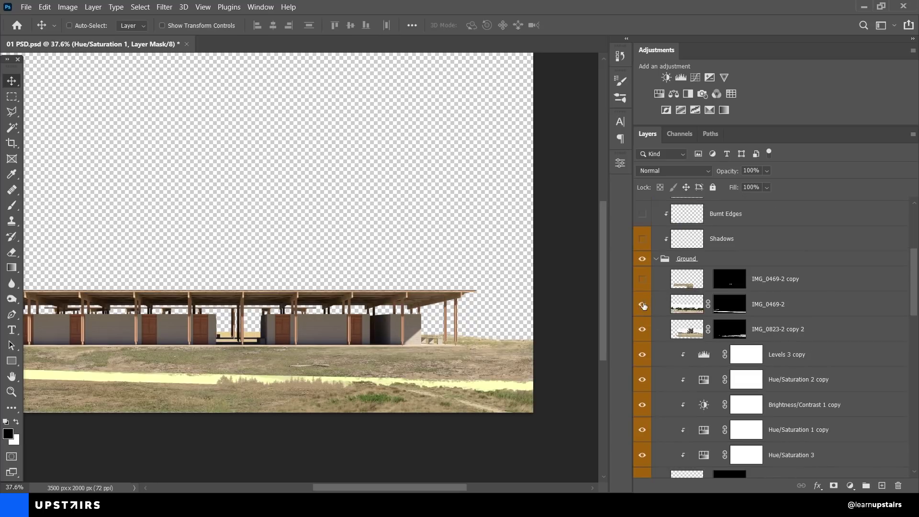
scroll(281, 371, "down", 3)
left_click(719, 310, "alt")
left_click(717, 312, "alt")
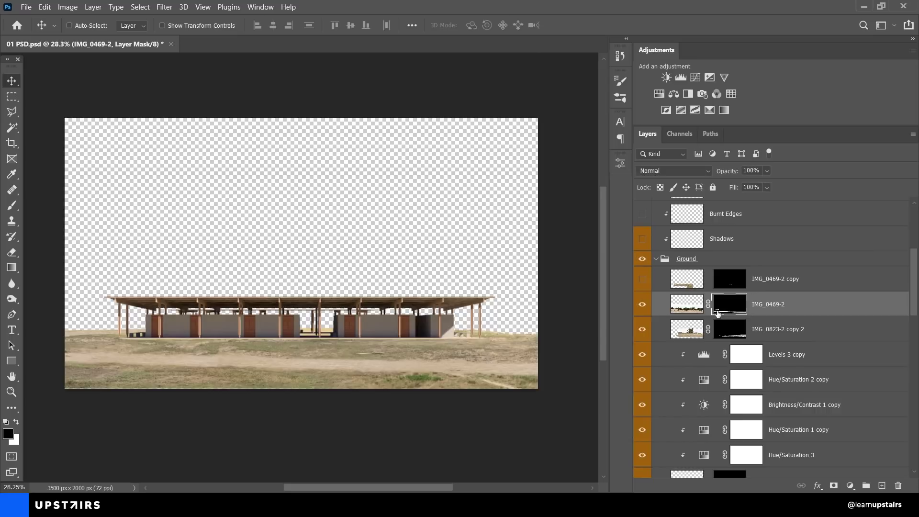
Step: Turn on the IMG_0469-2 copy layer, comparing it on and off, and select the Ground group
left_click(642, 279)
scroll(328, 330, "up", 2)
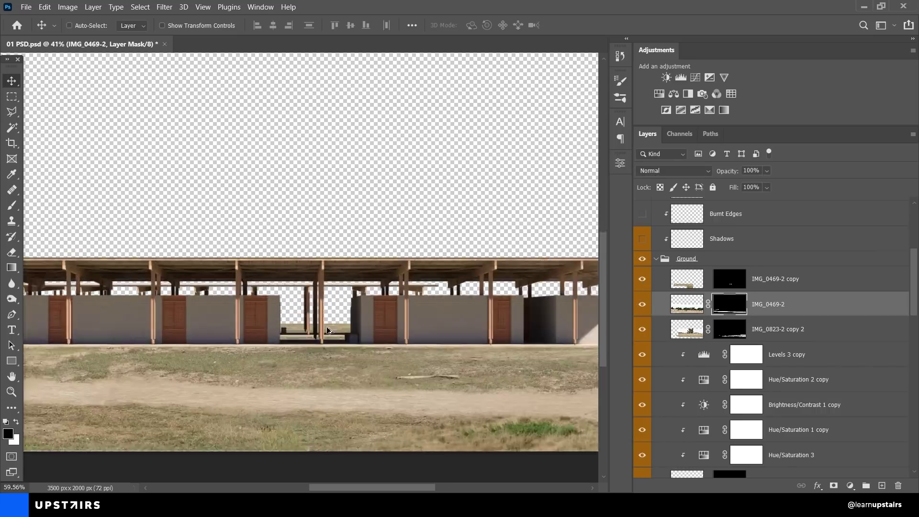
scroll(327, 330, "up", 4)
left_click(642, 279)
left_click(642, 280)
scroll(445, 335, "down", 6)
left_click_drag(525, 379, 403, 364)
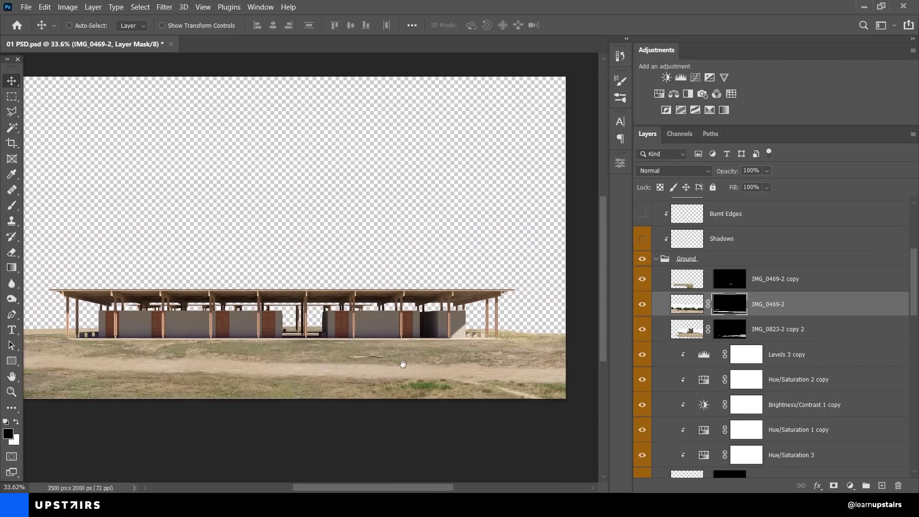
scroll(403, 364, "down", 1)
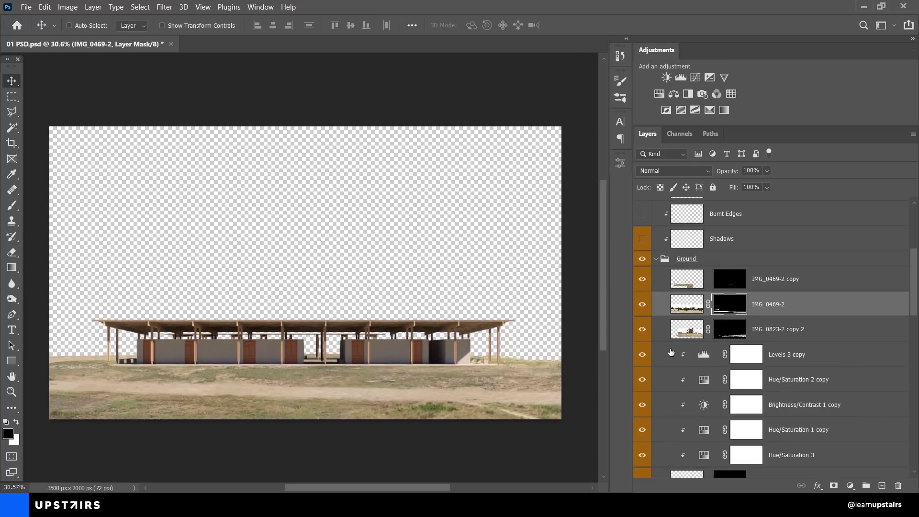
scroll(672, 355, "up", 3)
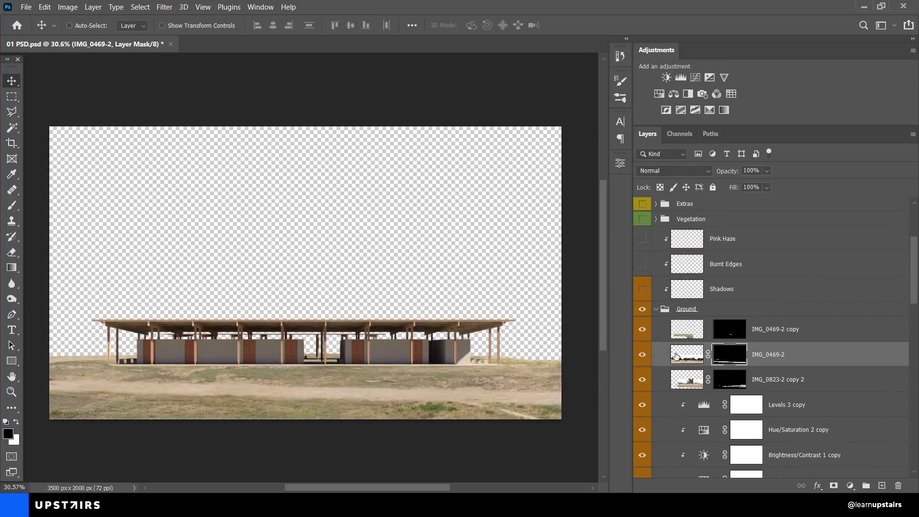
left_click(689, 335)
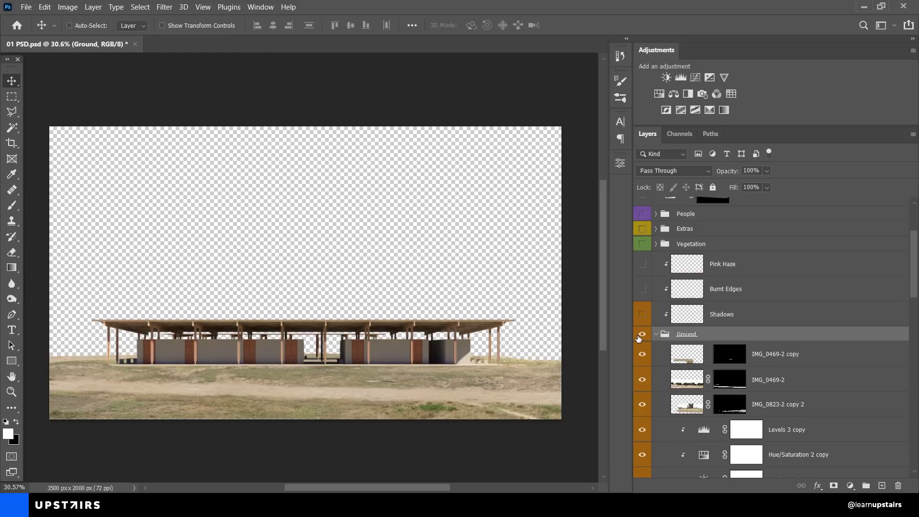
Step: Compare the Ground group hidden and shown, bringing the canopy's left corner into view
left_click(642, 334)
scroll(138, 371, "up", 10)
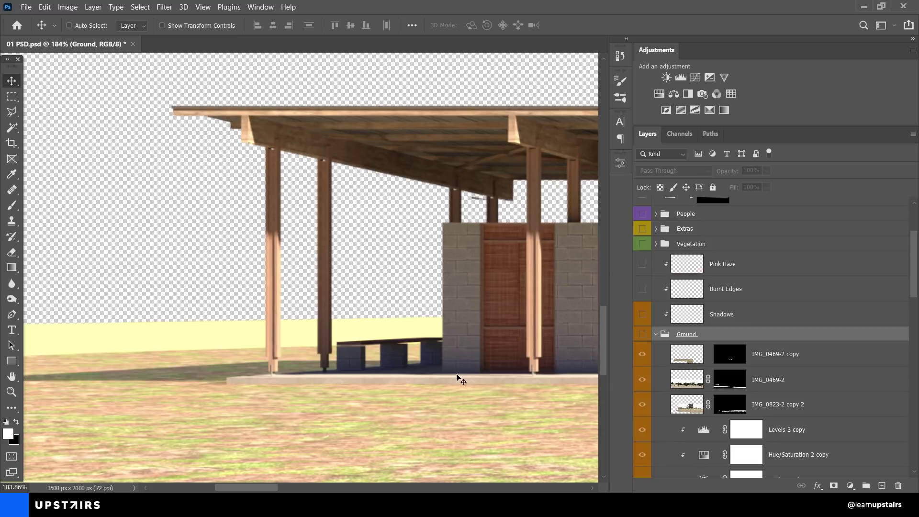
left_click(642, 334)
scroll(295, 384, "down", 1)
left_click_drag(256, 384, 326, 381)
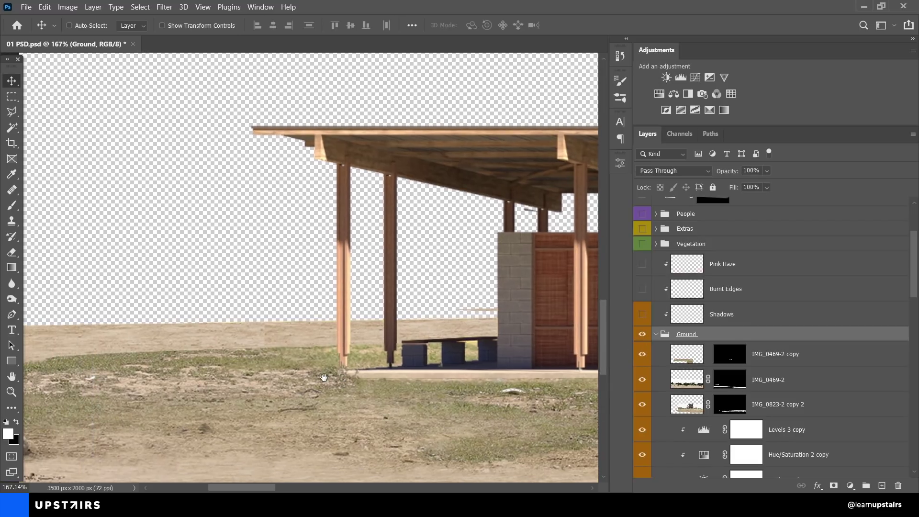
Step: Show the Shadows and Burnt Edges layers, checking the shadows on and off
left_click(642, 314)
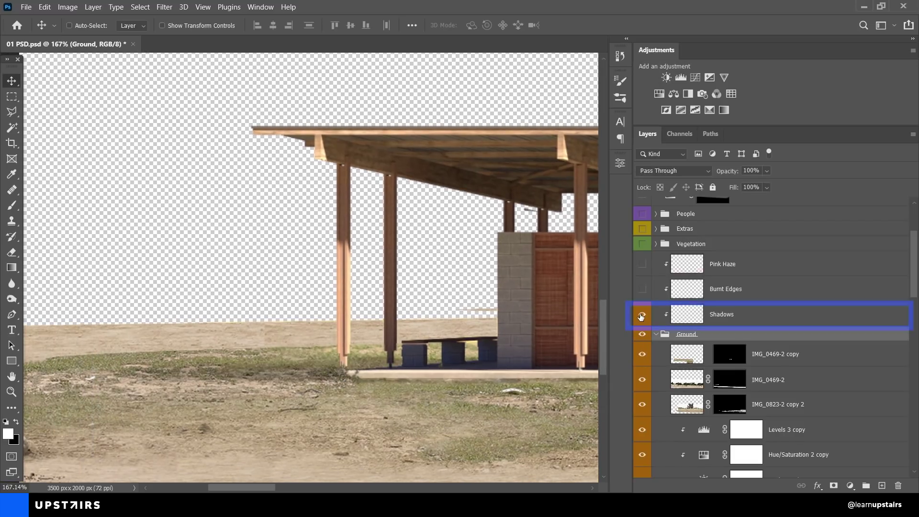
left_click(642, 288)
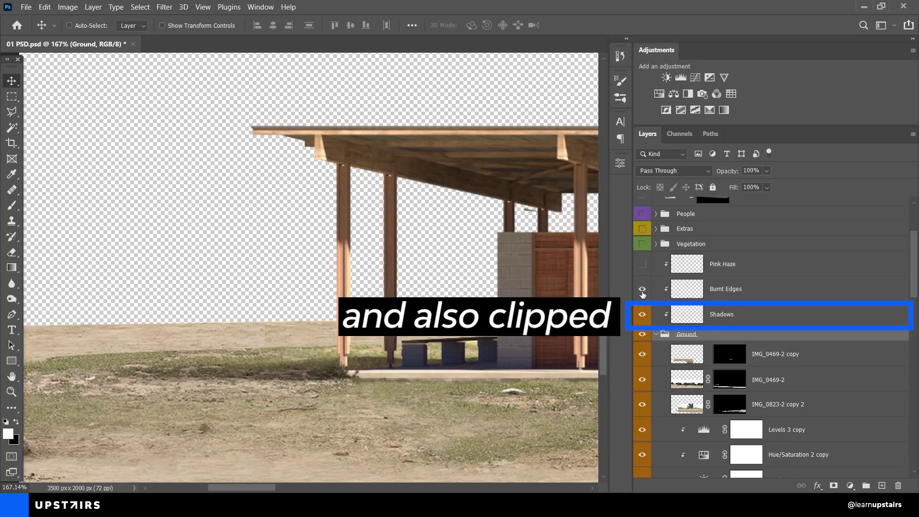
scroll(254, 334, "down", 10)
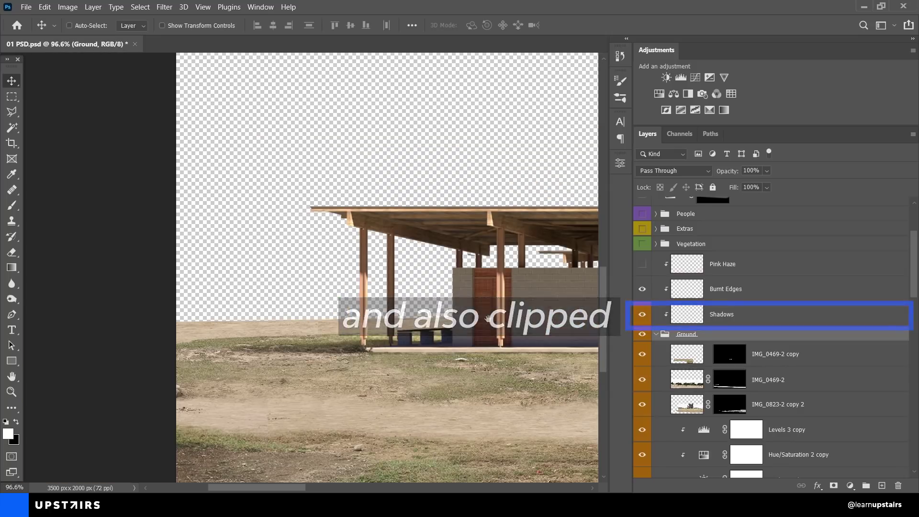
scroll(254, 333, "down", 3)
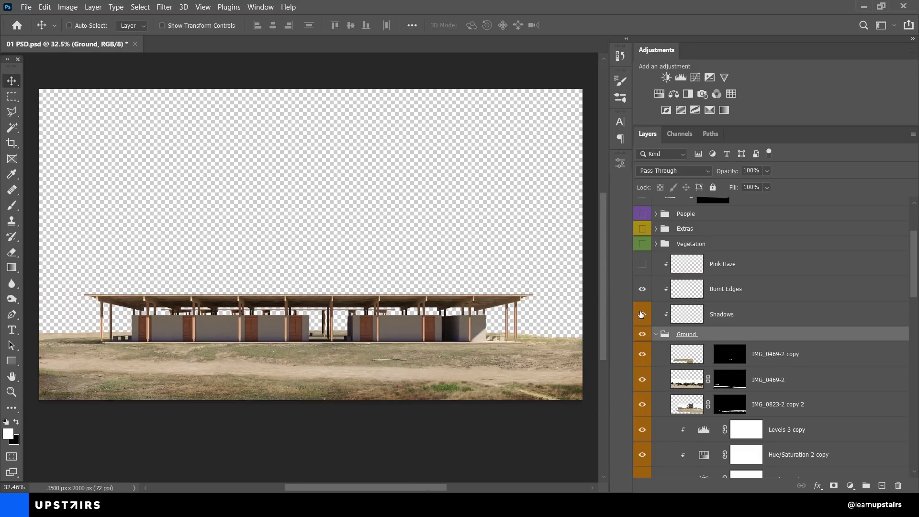
left_click(641, 314)
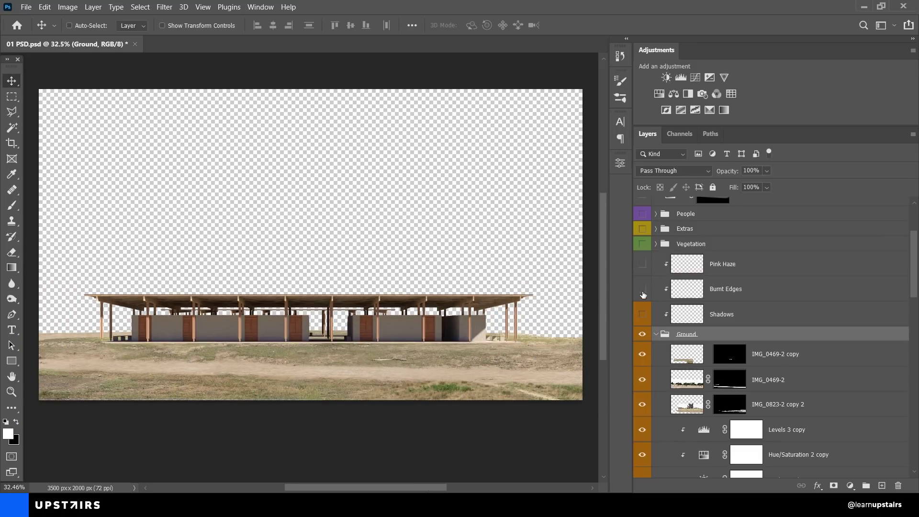
left_click(642, 315)
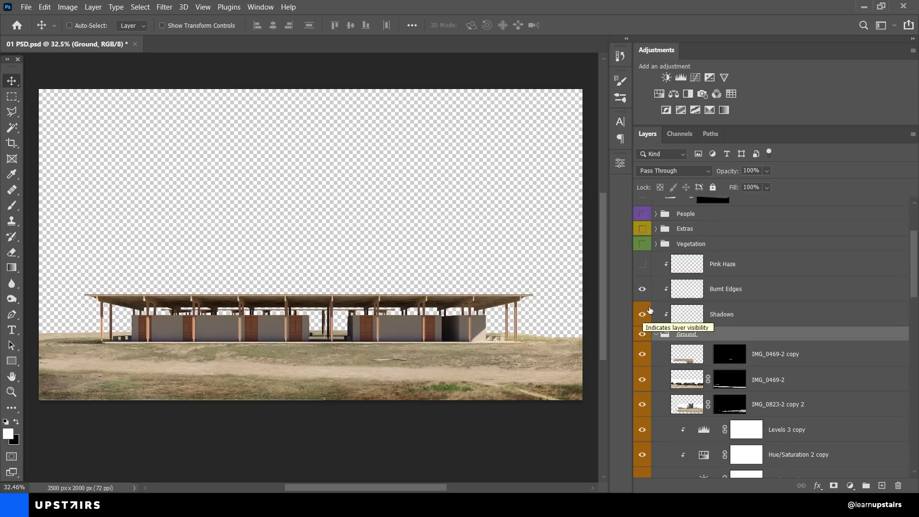
Step: Select and show the Soft Light Pink Haze layer
left_click(681, 292)
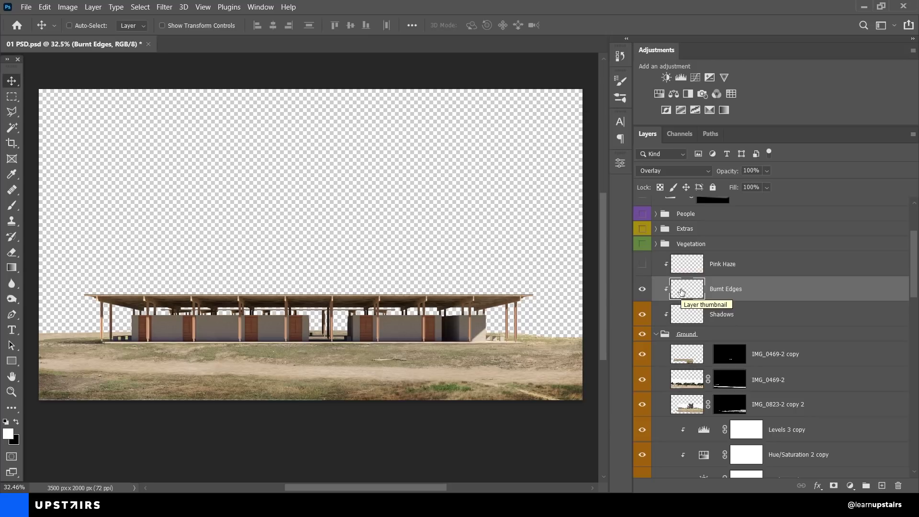
left_click(690, 270)
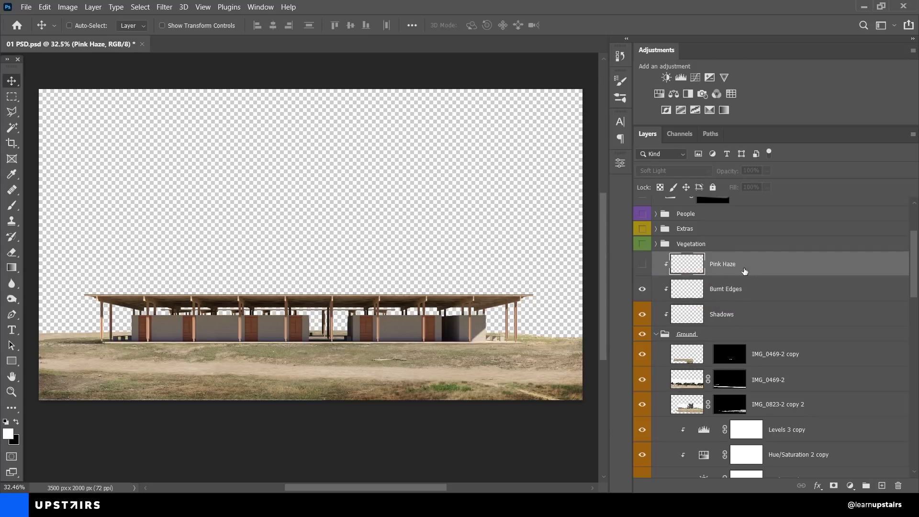
left_click(642, 265)
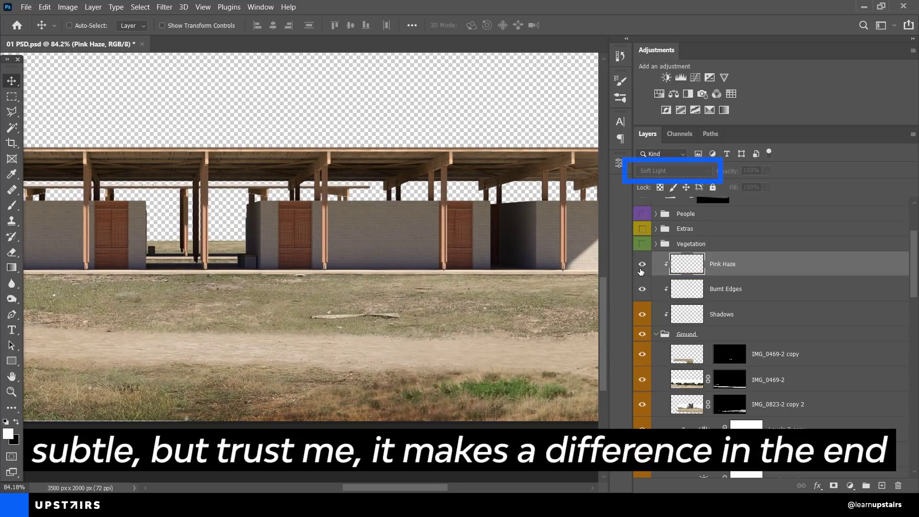
Step: Show the Pink and Yellow Haze layer, blended as Soft Light at 76% opacity
key("ctrl+0")
scroll(701, 336, "down", 5)
scroll(701, 336, "down", 10)
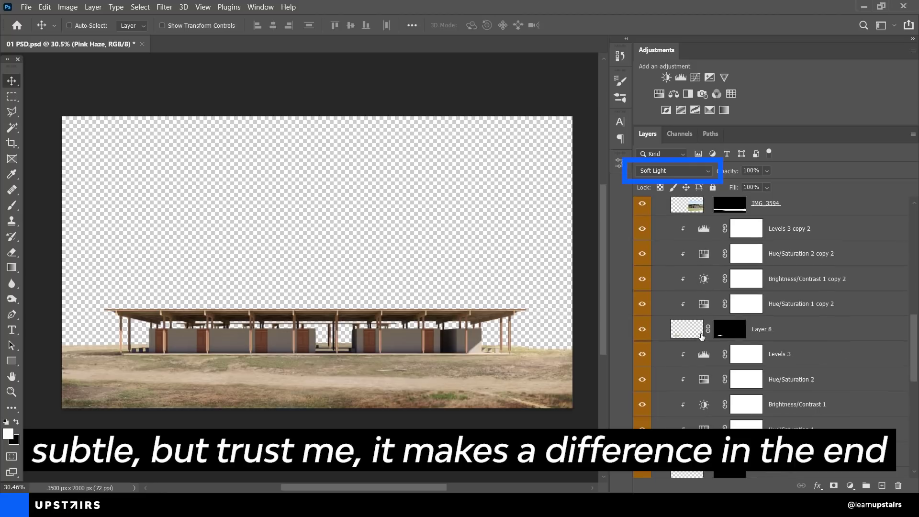
left_click(685, 318)
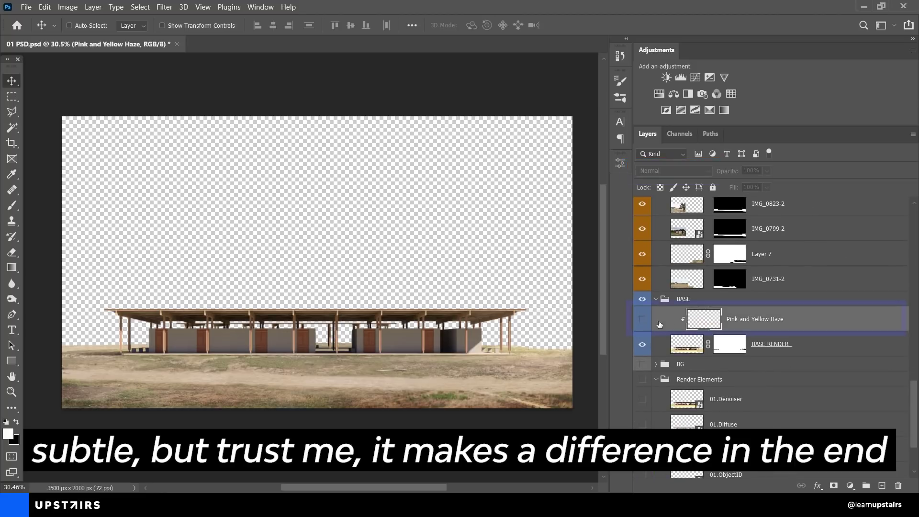
left_click(643, 319)
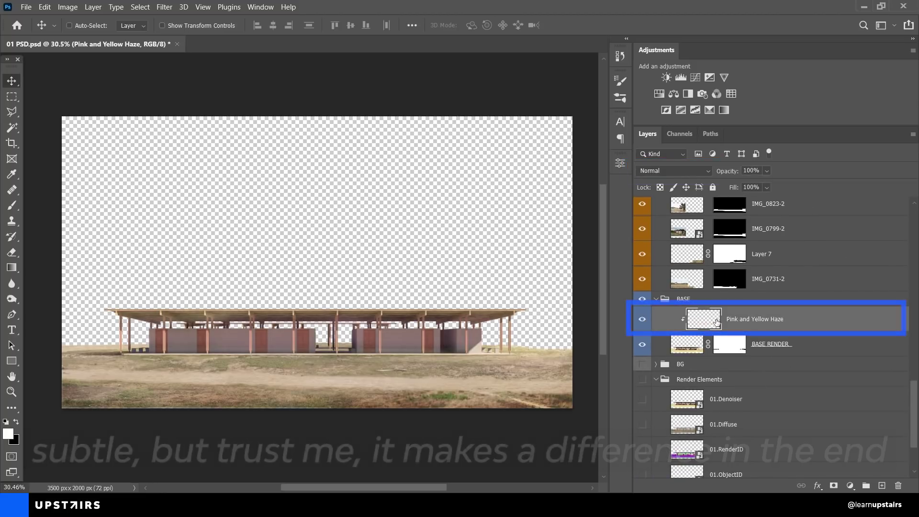
left_click(677, 170)
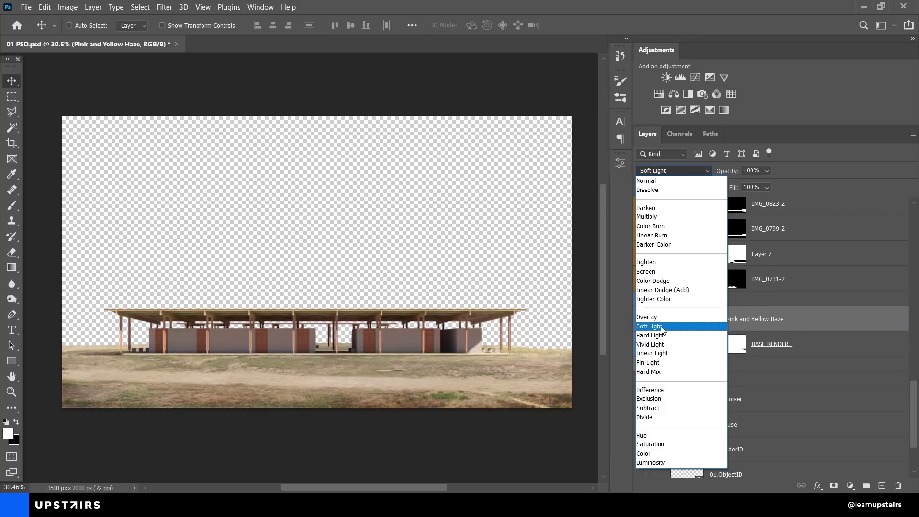
left_click(662, 327)
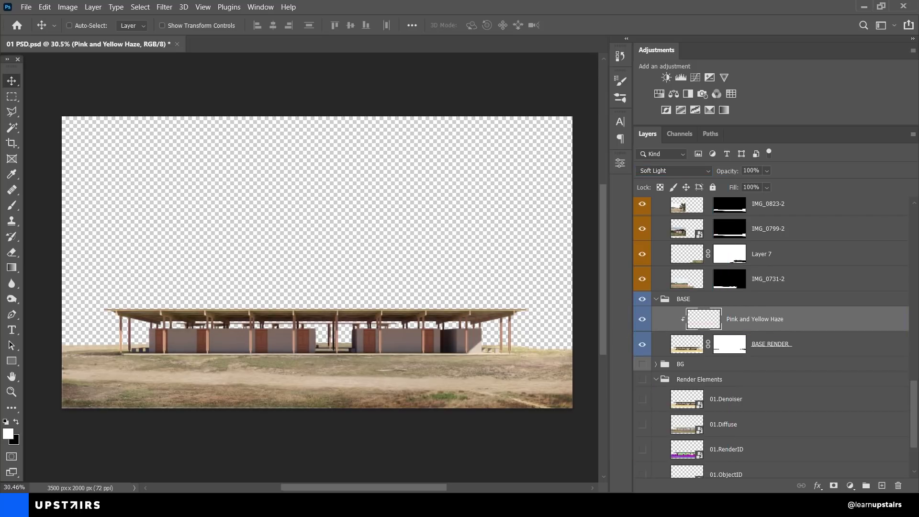
scroll(679, 320, "down", 2)
key("7")
key("6")
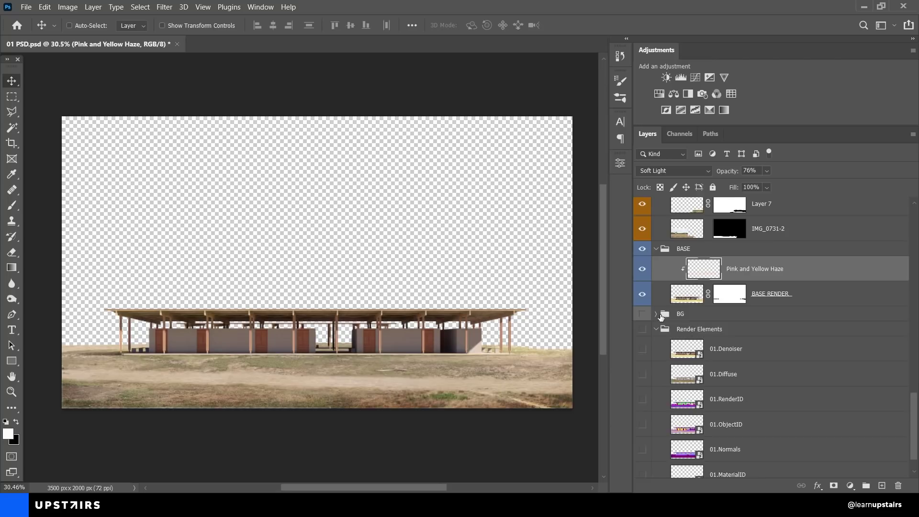
left_click(655, 314)
scroll(650, 317, "down", 5)
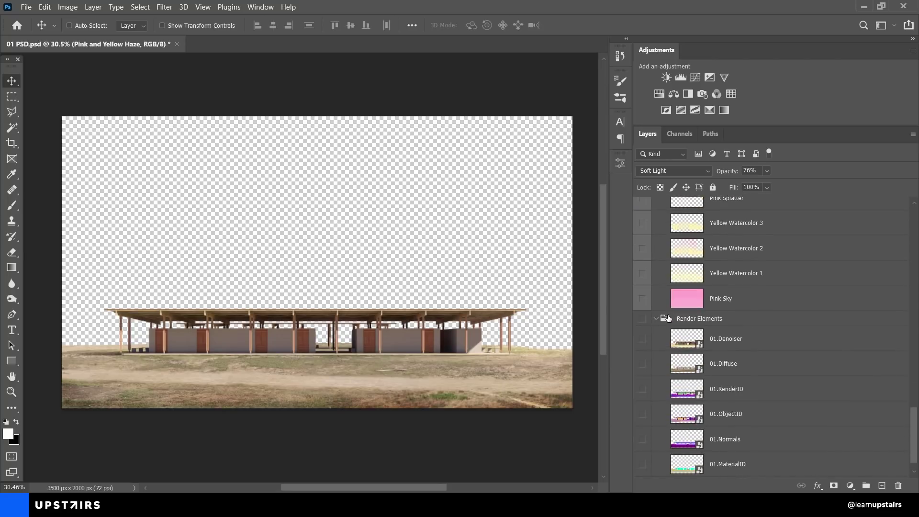
Step: Show the mountain landscape, IMG_0820-2 and Levels 2 layers, checking Layer 6 on and off
scroll(651, 317, "up", 2)
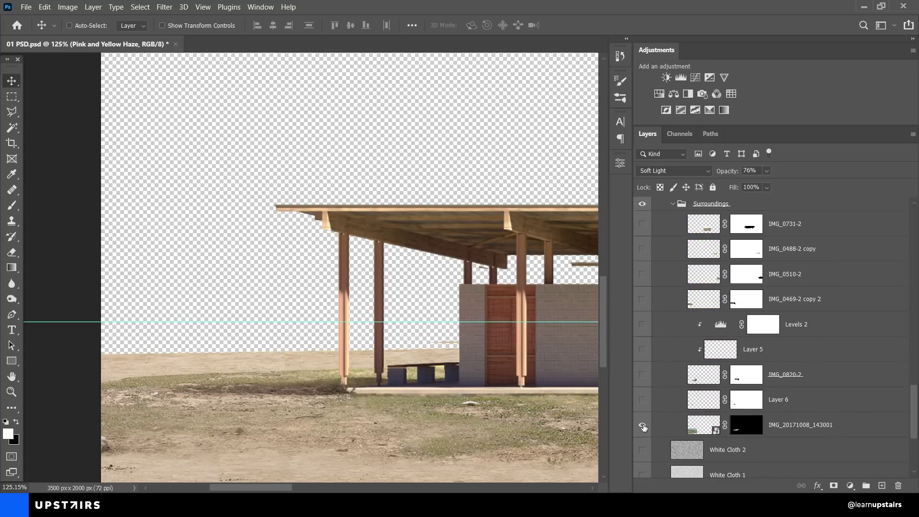
left_click(643, 425)
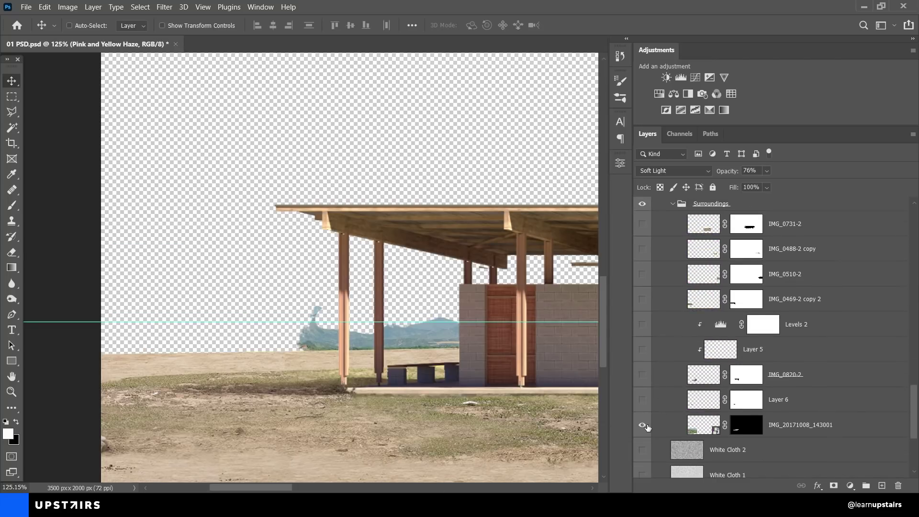
left_click(642, 375)
left_click(642, 325)
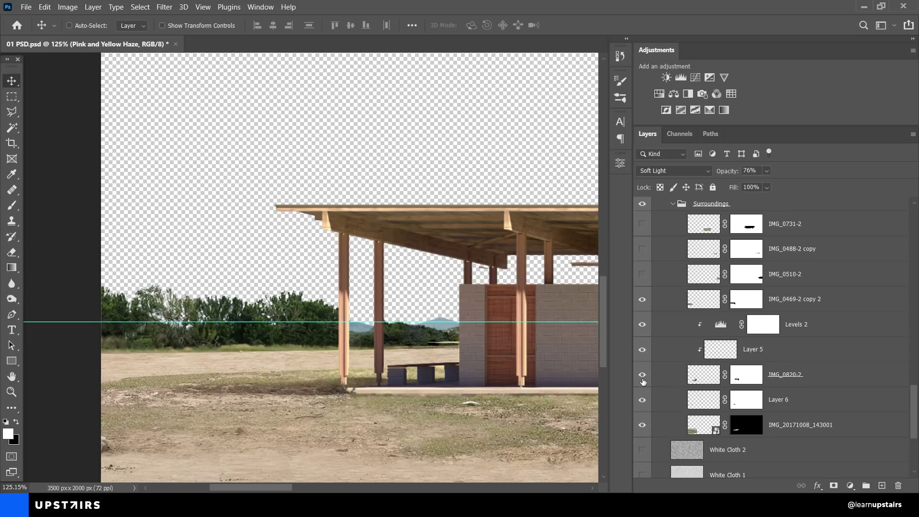
left_click(644, 398)
left_click(643, 398)
scroll(644, 398, "up", 2)
Step: Show the IMG_0488-2 copy hills and trees, fit the image, and collapse the Surroundings group
scroll(172, 287, "right", 10)
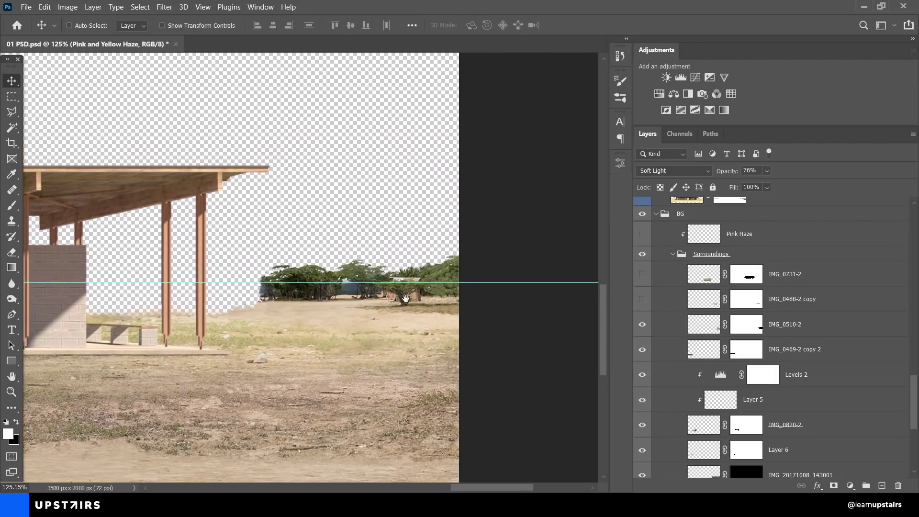
left_click_drag(405, 299, 445, 298)
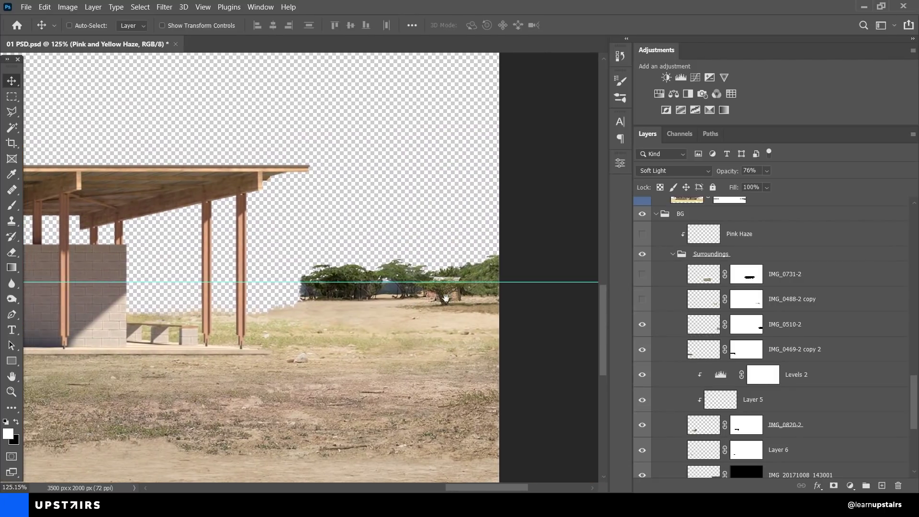
left_click(648, 328)
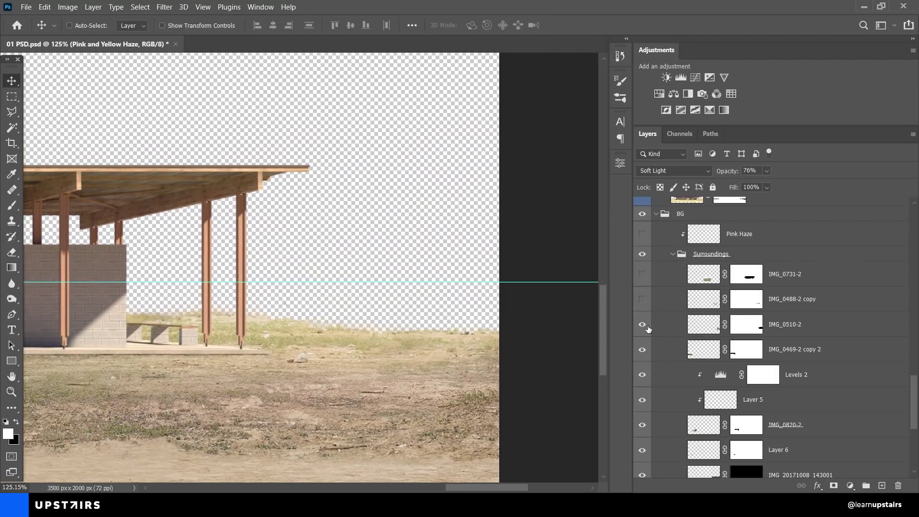
left_click(648, 328)
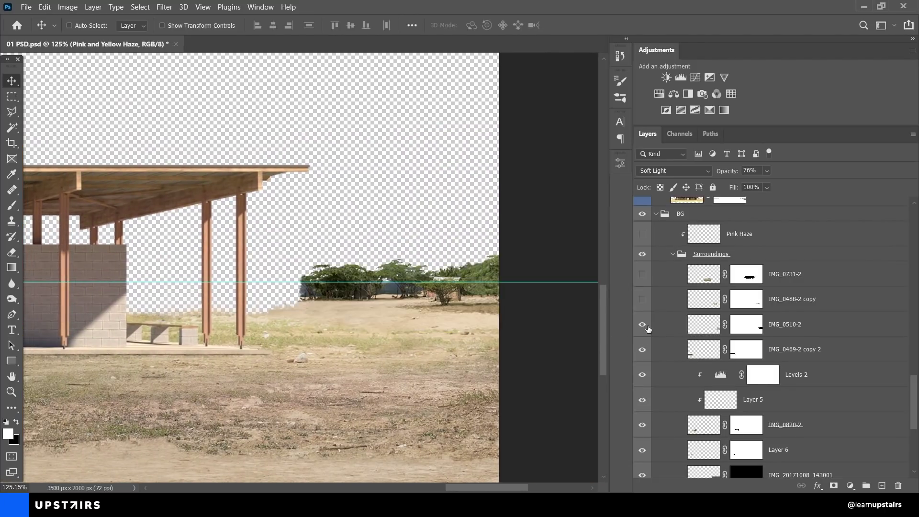
left_click(643, 300)
key("ctrl+0")
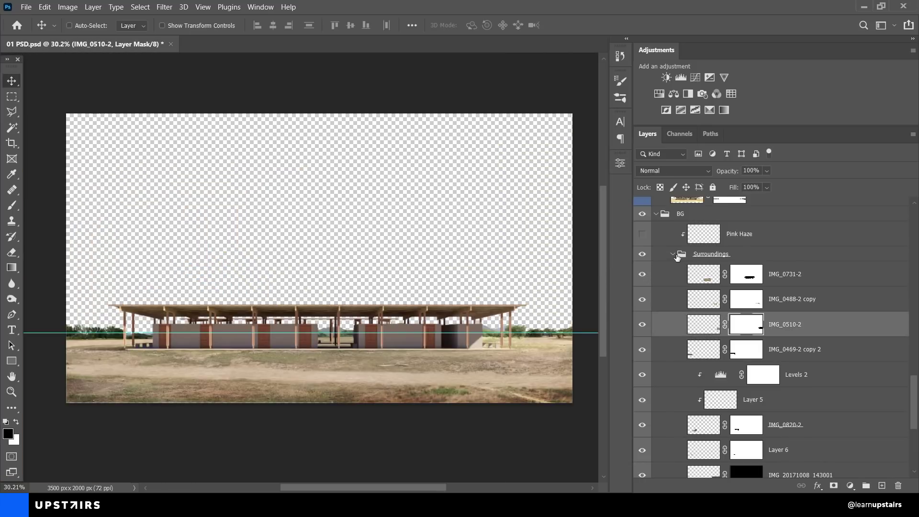
left_click(672, 254)
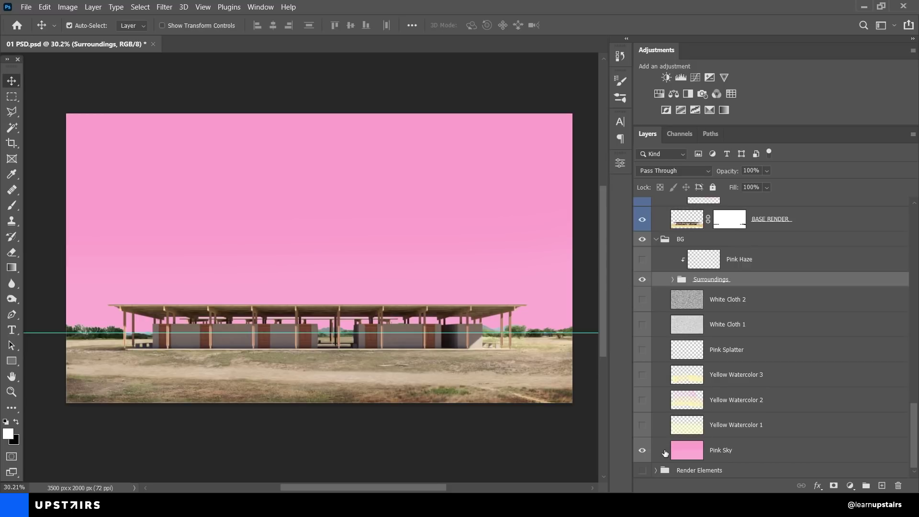
Step: Hide the horizontal guide and show Yellow Watercolor 1, Yellow Watercolor 2 and Pink Splatter
key("ctrl+semicolon")
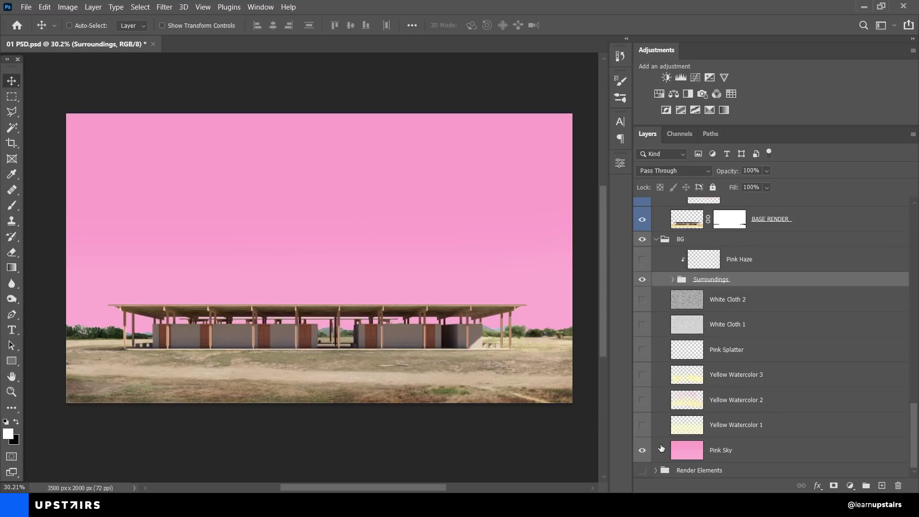
left_click(643, 425)
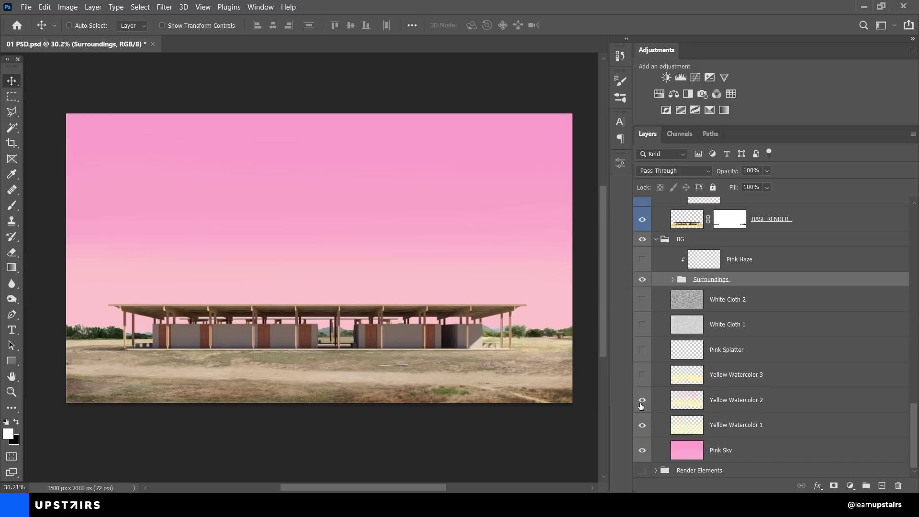
left_click(642, 400)
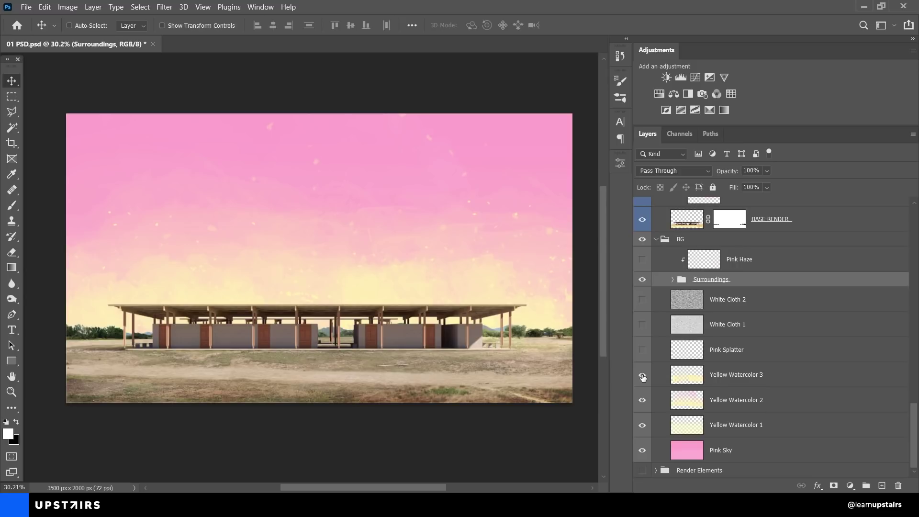
left_click(642, 350)
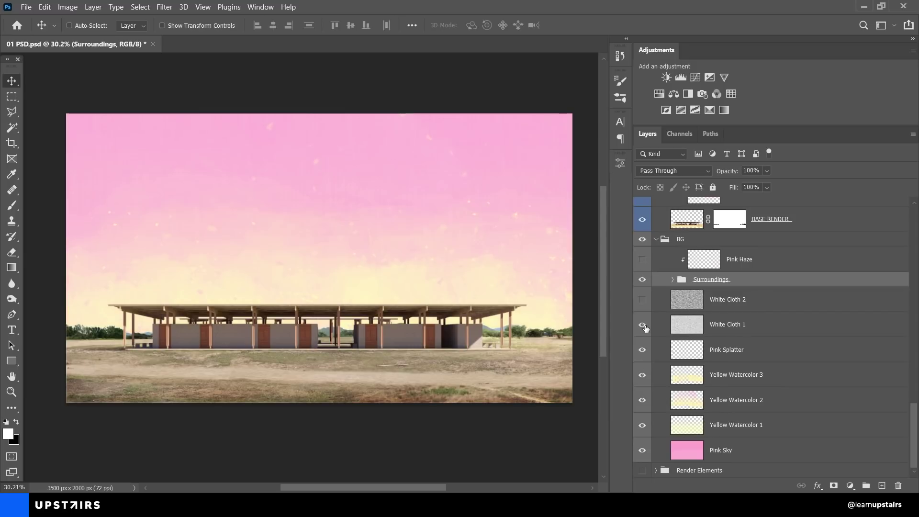
Step: Add the White Cloth 2 texture over the sky and select the Pink Haze layer
scroll(487, 223, "up", 5)
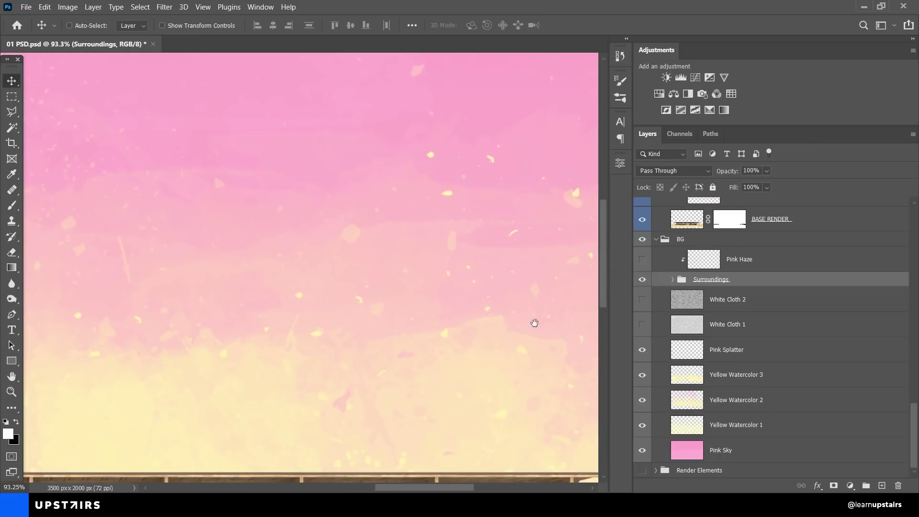
left_click_drag(533, 322, 334, 180)
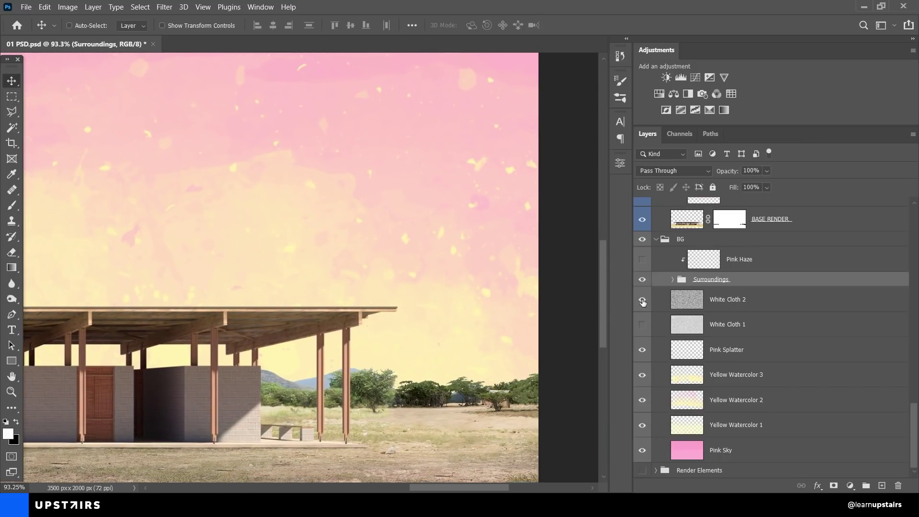
left_click(642, 324)
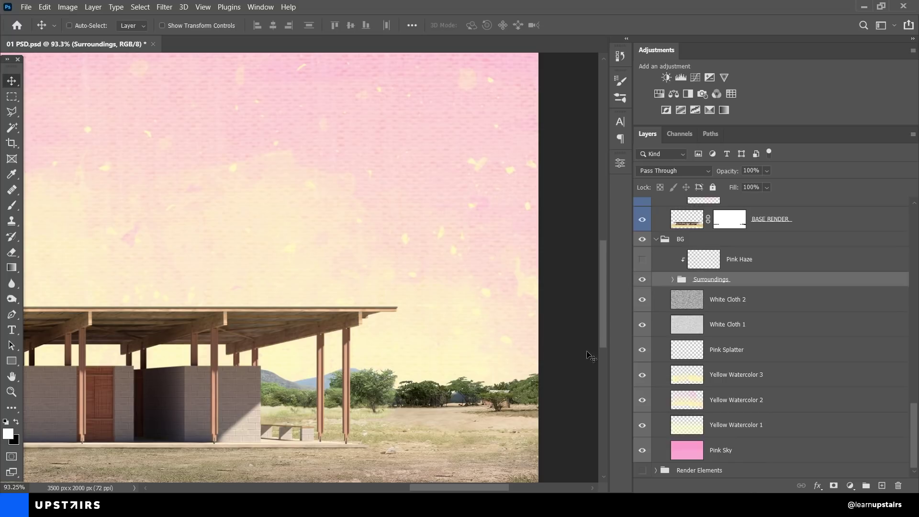
scroll(451, 369, "up", 2)
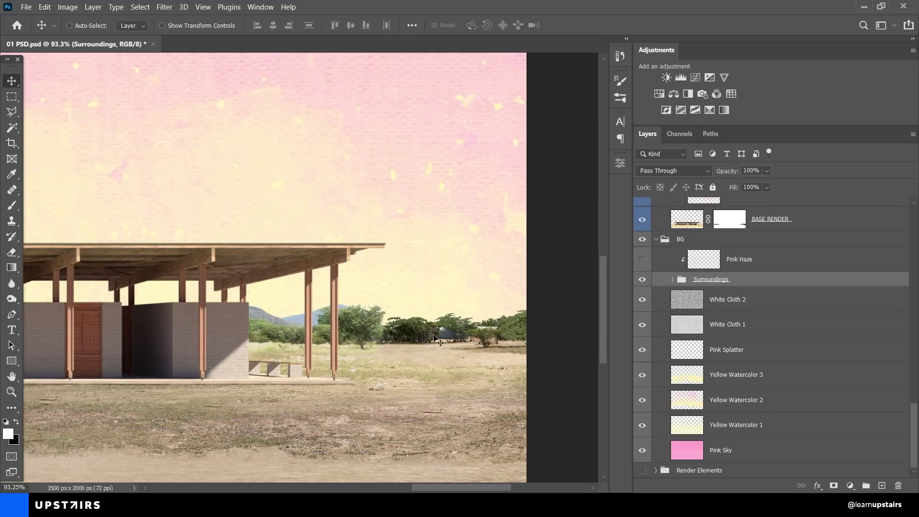
left_click(721, 264)
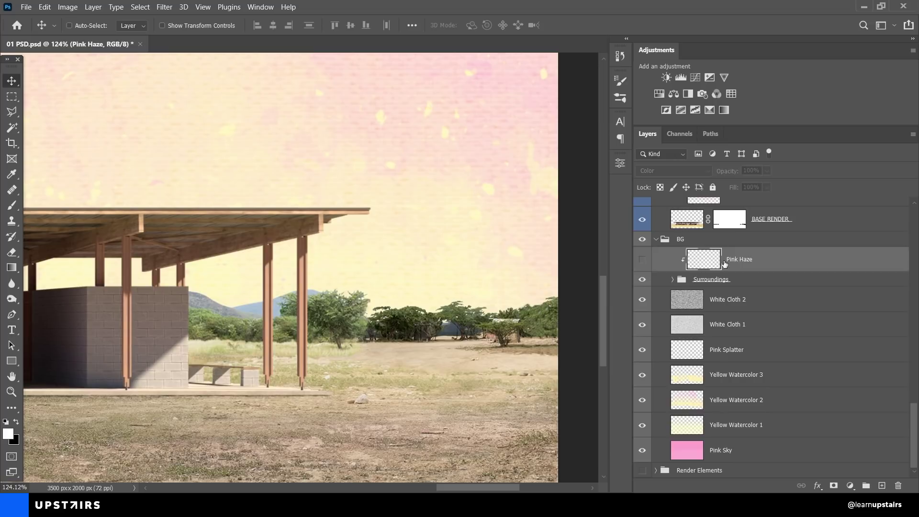
left_click(643, 261)
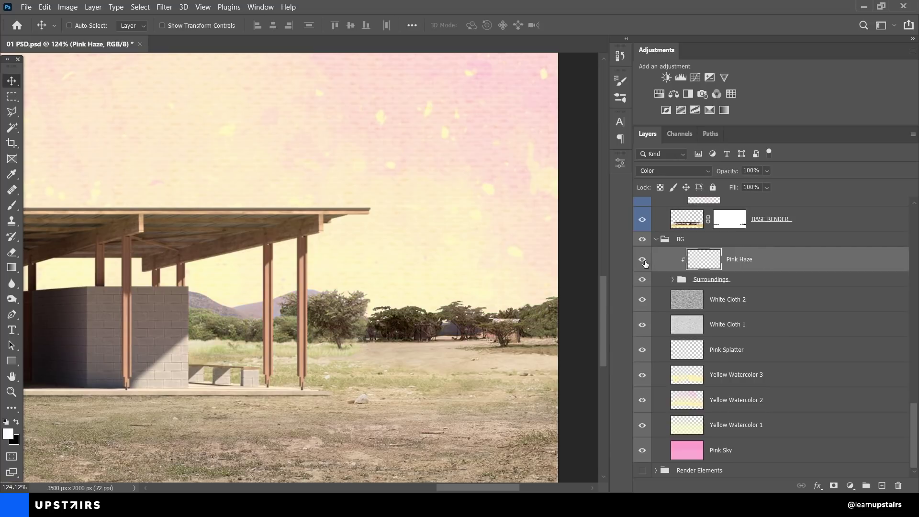
scroll(559, 289, "down", 4)
scroll(441, 343, "left", 3)
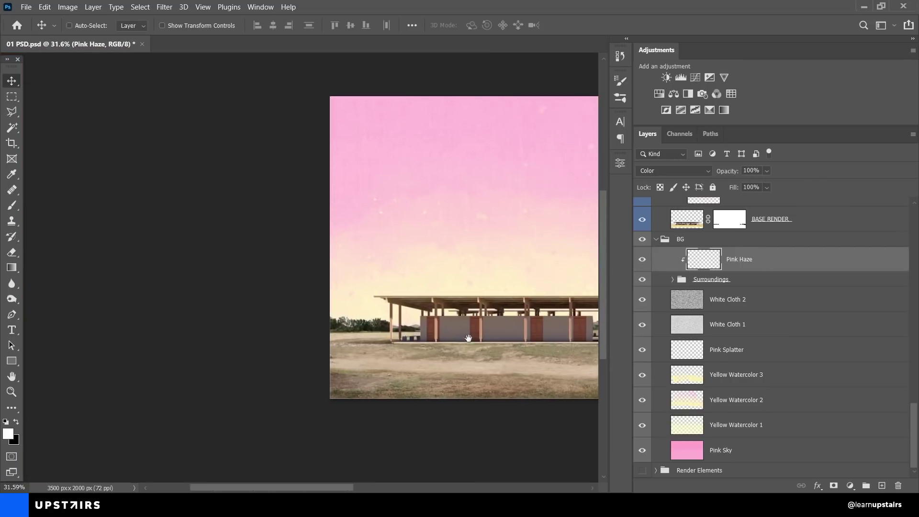
scroll(441, 342, "up", 1)
scroll(441, 339, "up", 5)
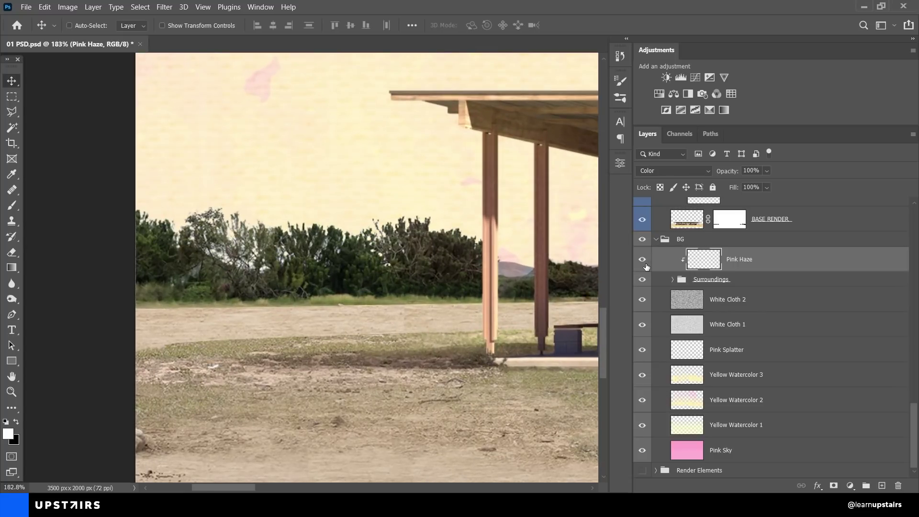
scroll(345, 288, "right", 4)
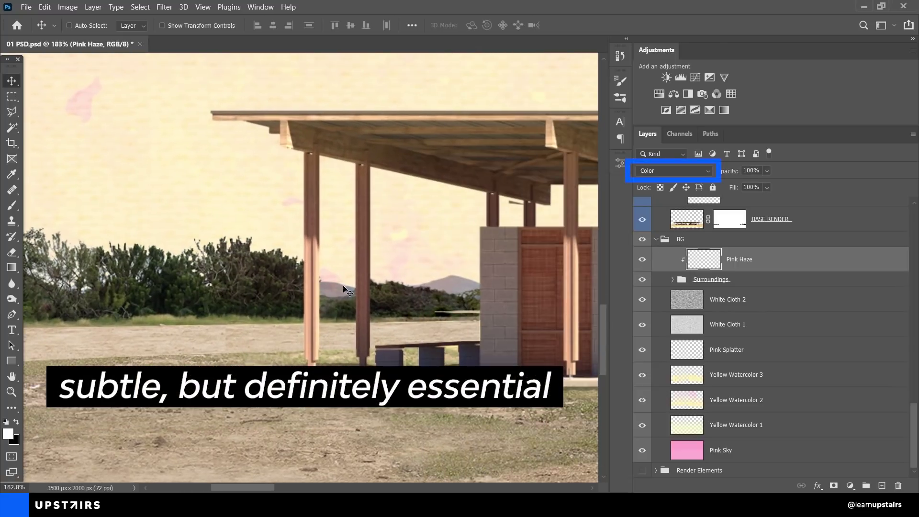
left_click(675, 171)
left_click(644, 173)
scroll(406, 235, "down", 5)
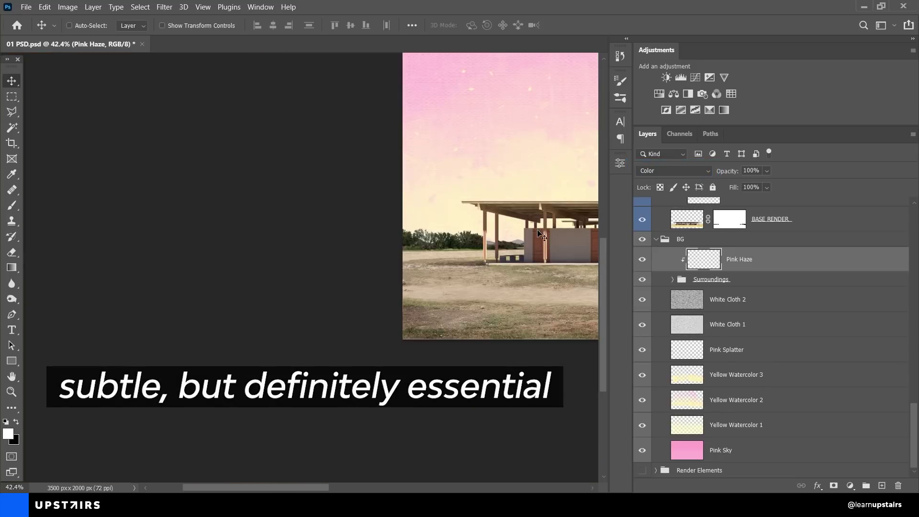
scroll(433, 234, "down", 3)
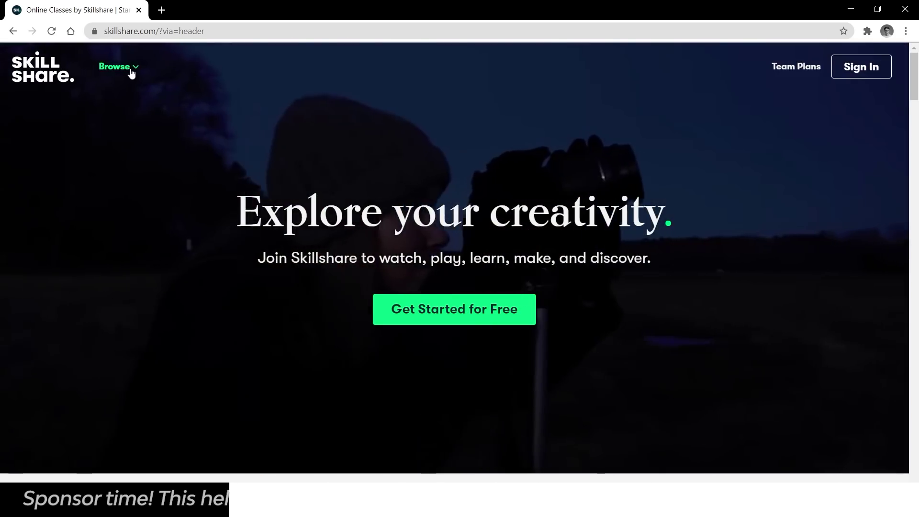
Step: Bring up Skillshare's Browse list of class categories, dismissing an accidental right-click menu
left_click(131, 72)
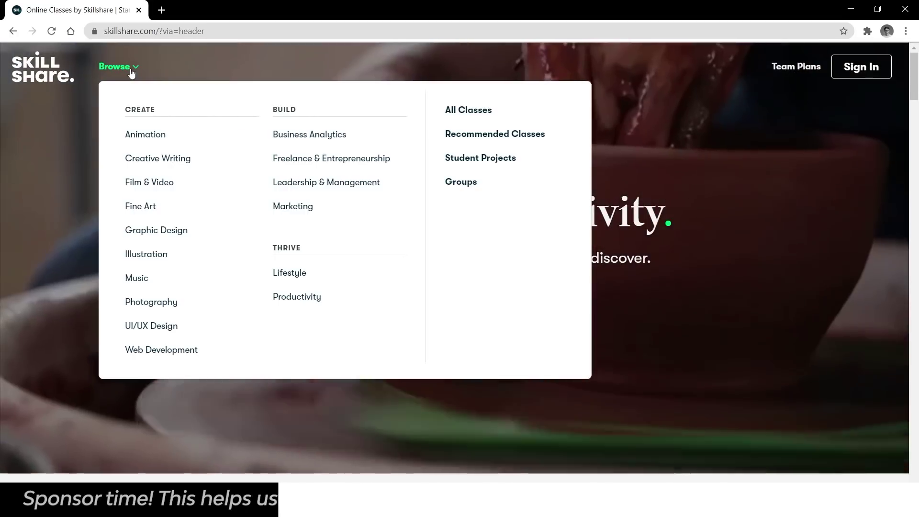
right_click(130, 72)
key("Escape")
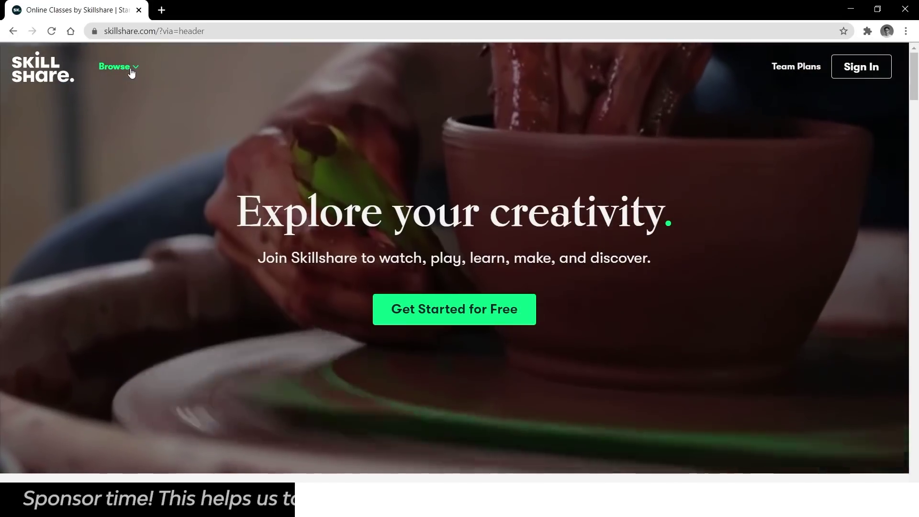
left_click(130, 72)
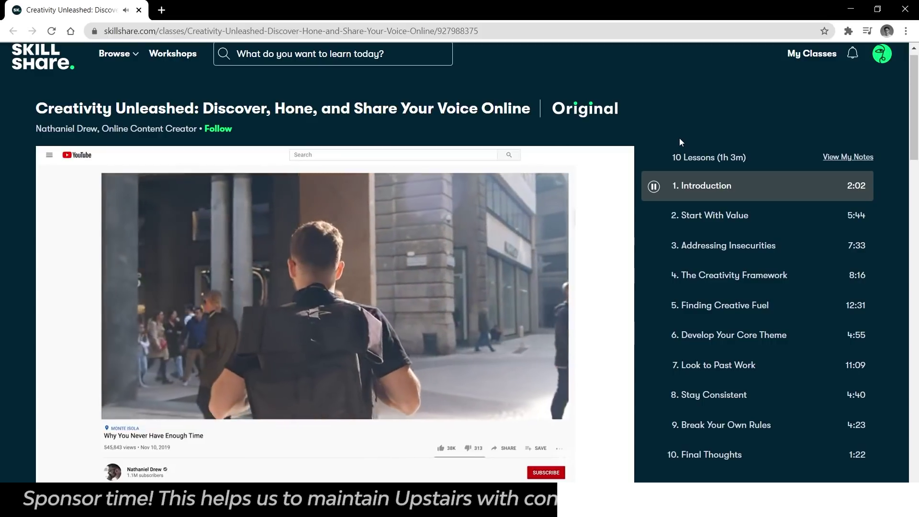
scroll(290, 129, "up", 1)
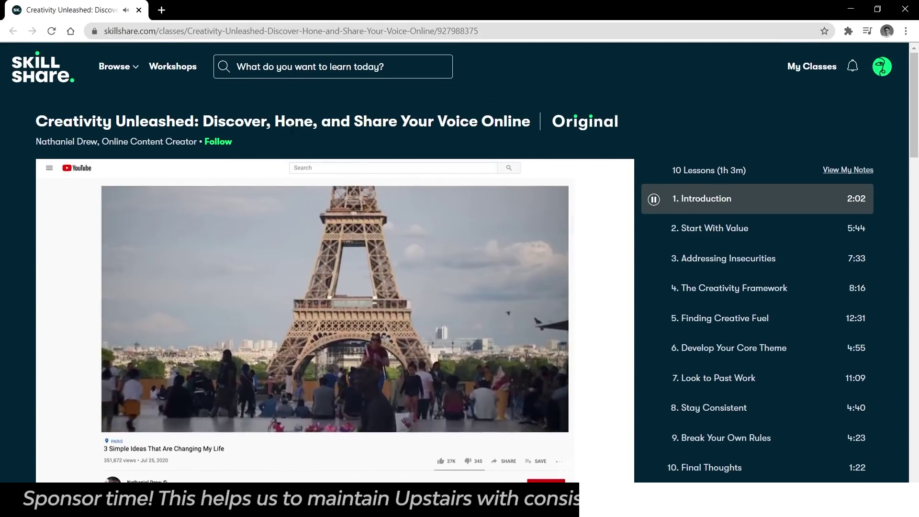
left_click(117, 66)
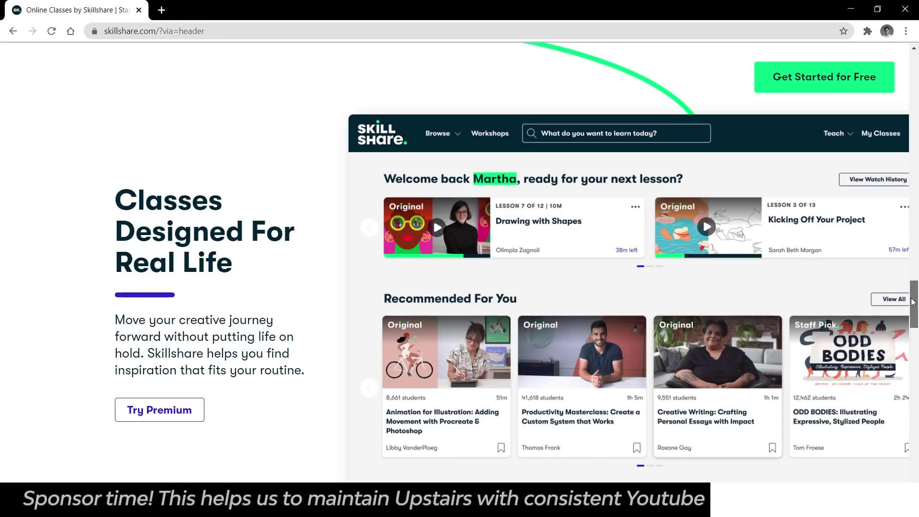
left_click_drag(912, 301, 912, 365)
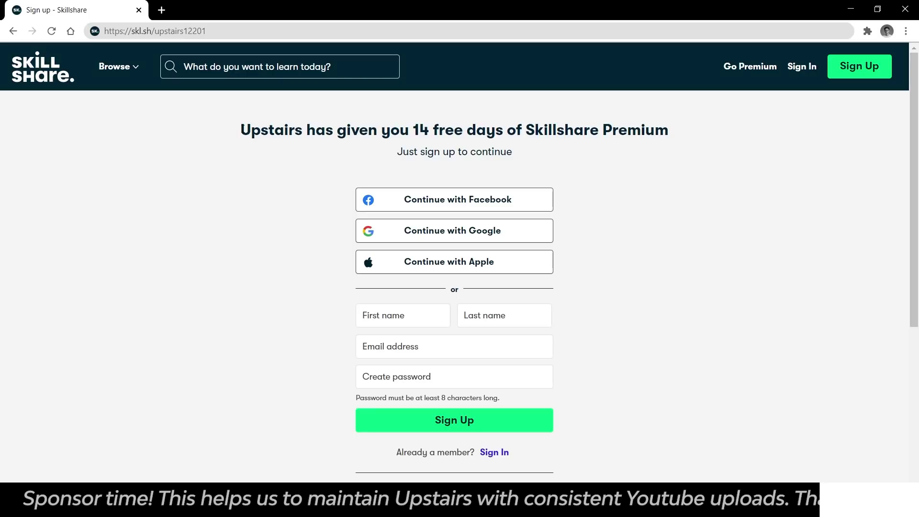
left_click_drag(240, 130, 694, 139)
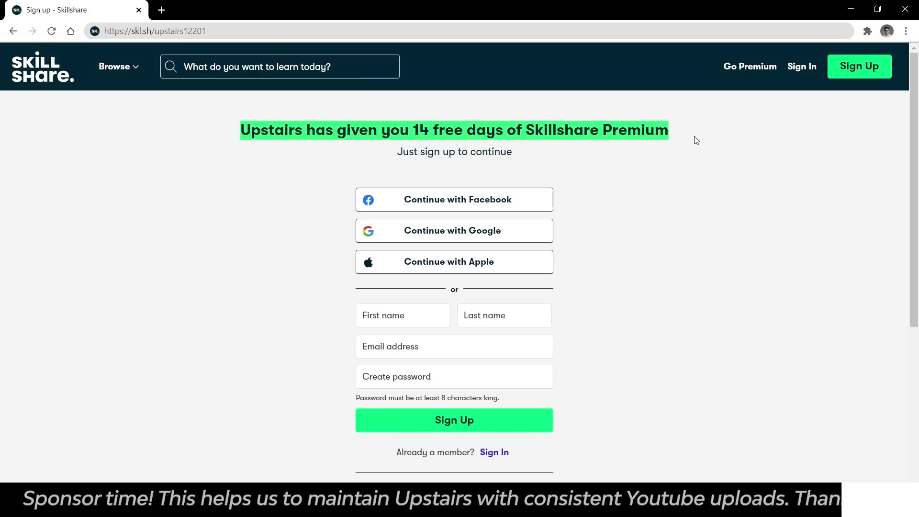
left_click(699, 140)
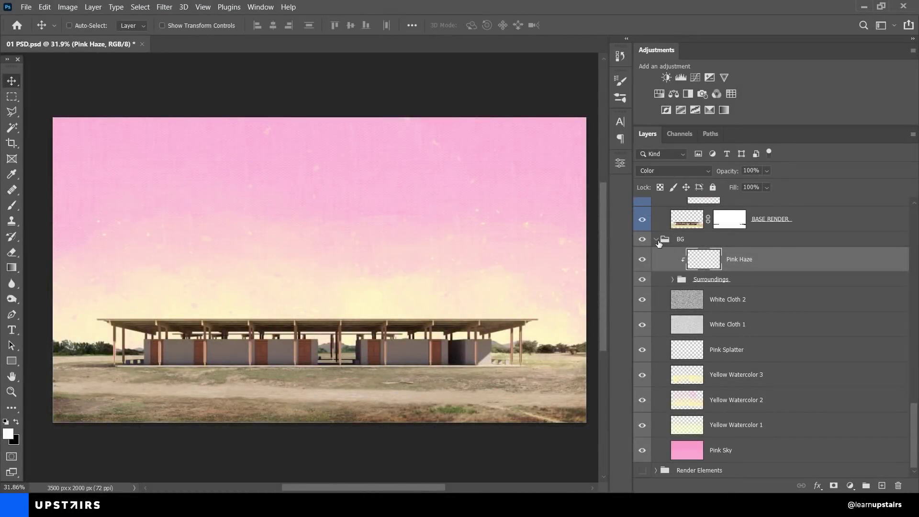
Step: Select BG, collapse the Ground group, and expand Extras to list its texture, line and stencil layers
left_click(659, 242)
scroll(680, 306, "up", 15)
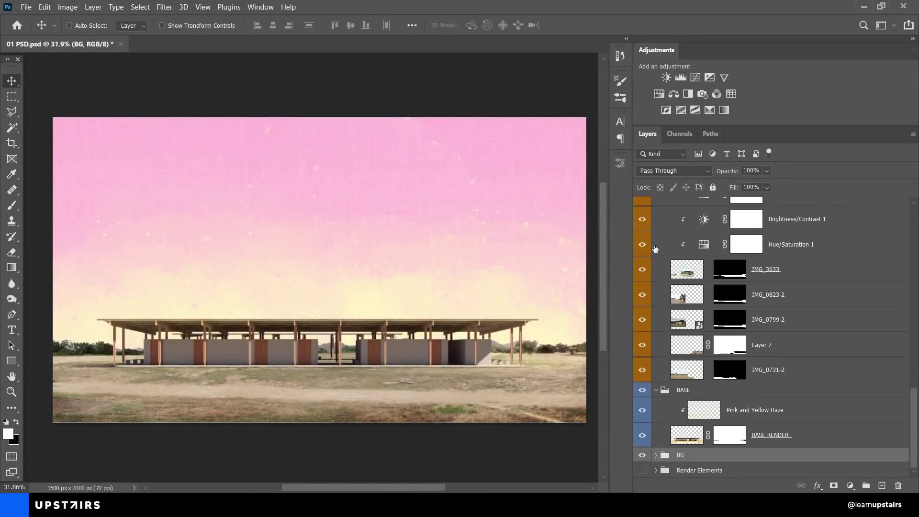
scroll(682, 323, "up", 6)
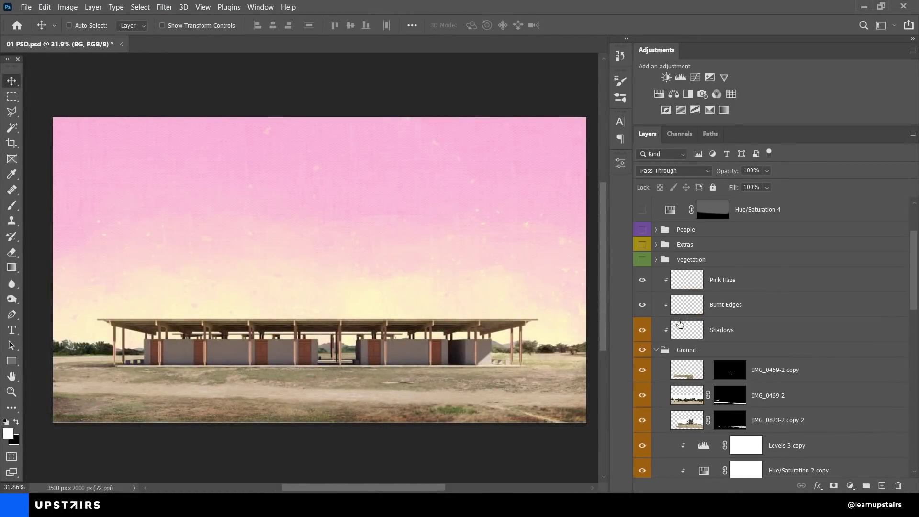
left_click(654, 349)
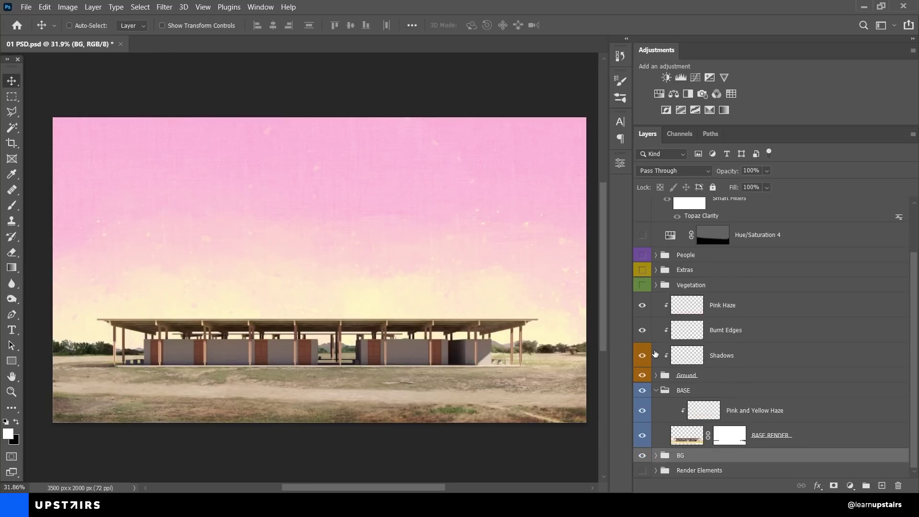
left_click(698, 305)
left_click(693, 272)
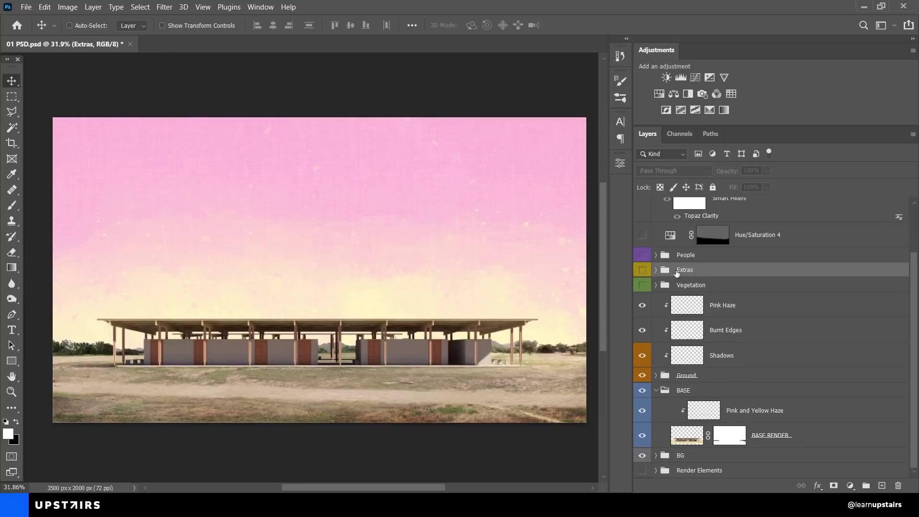
left_click(655, 269)
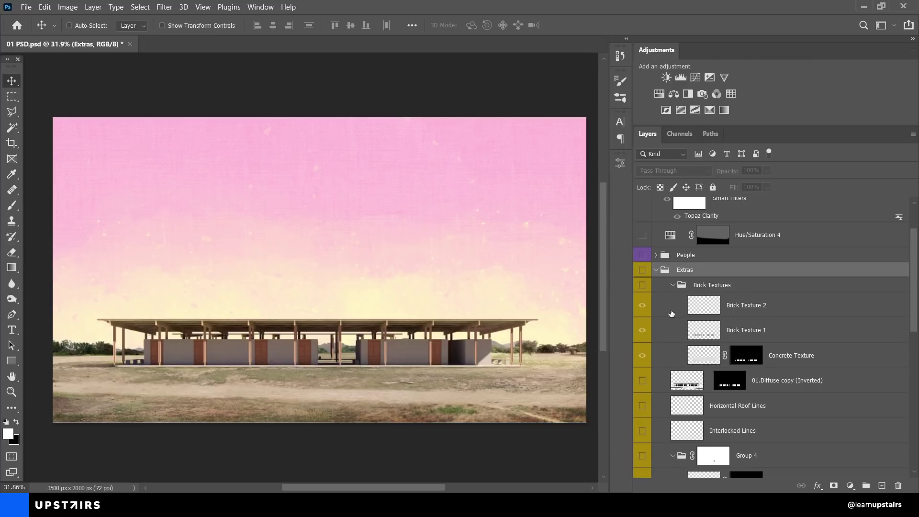
scroll(671, 314, "down", 5)
scroll(355, 329, "up", 10)
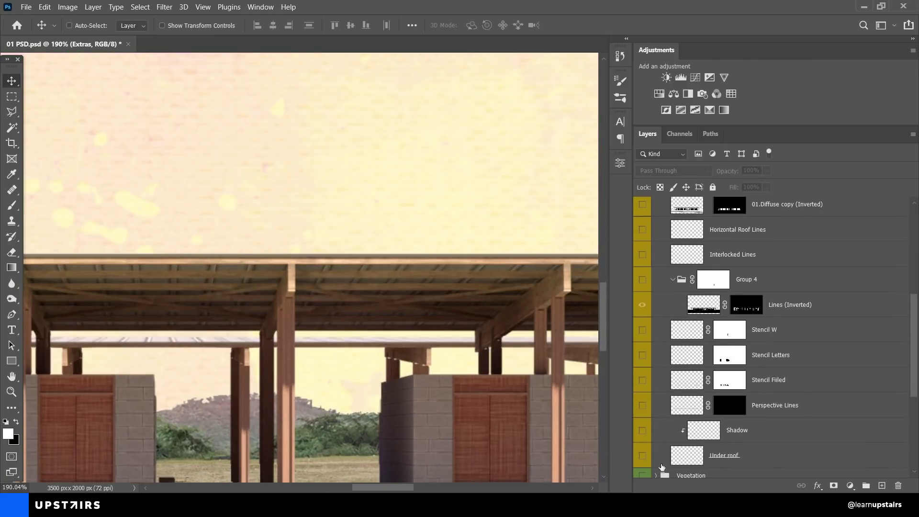
Step: Turn on the Under roof shading layer and frame the whole pavilion
left_click(642, 455)
scroll(382, 335, "down", 3)
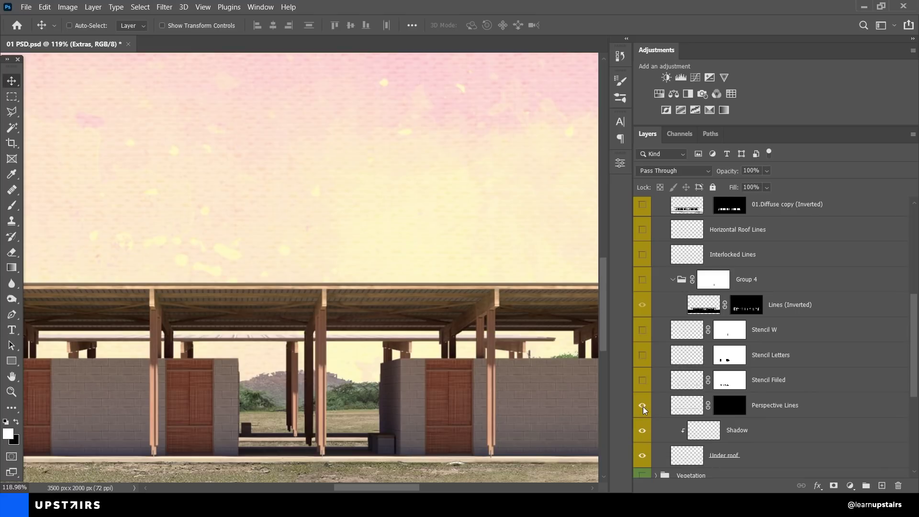
scroll(380, 286, "up", 5)
scroll(433, 338, "down", 7)
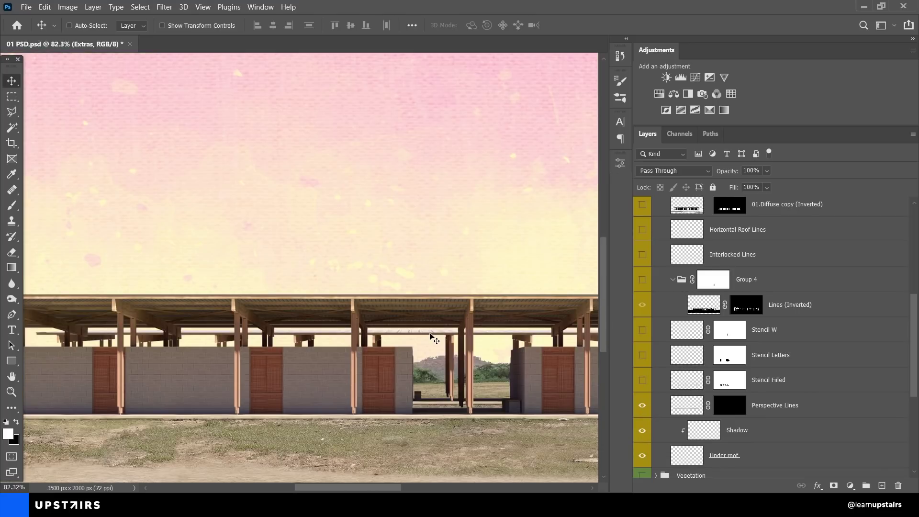
scroll(434, 339, "down", 3)
left_click_drag(434, 338, 336, 330)
Step: Show the Stencil Filled, Stencil Letters and Stencil W layers, briefly previewing the Stencil Filled mask
left_click(643, 383)
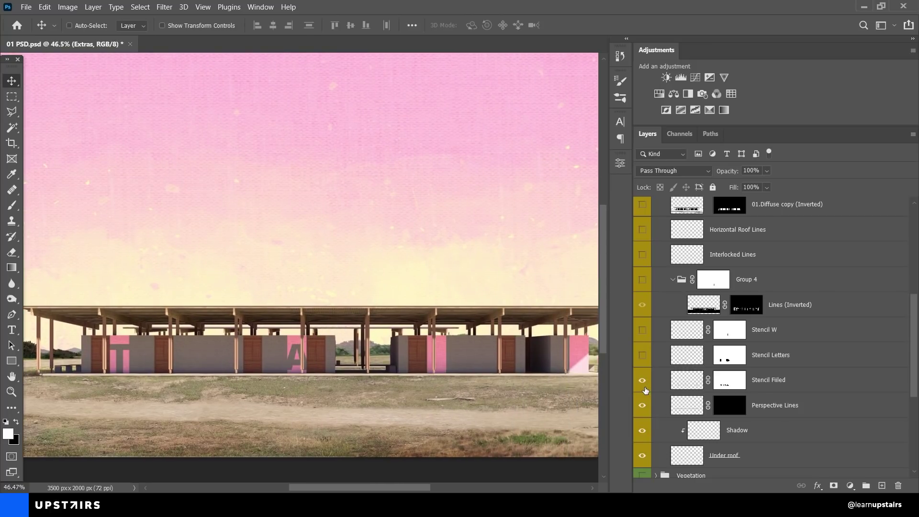
left_click(728, 382, "alt")
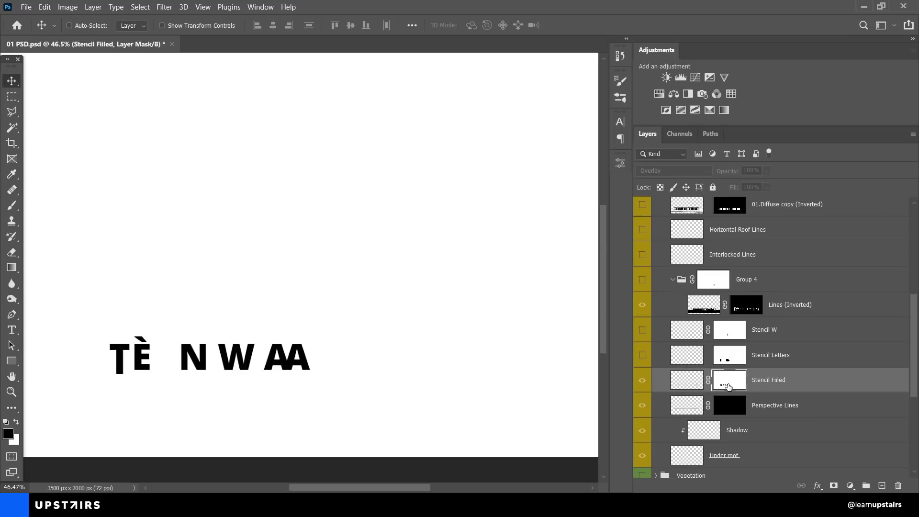
left_click(728, 385, "alt")
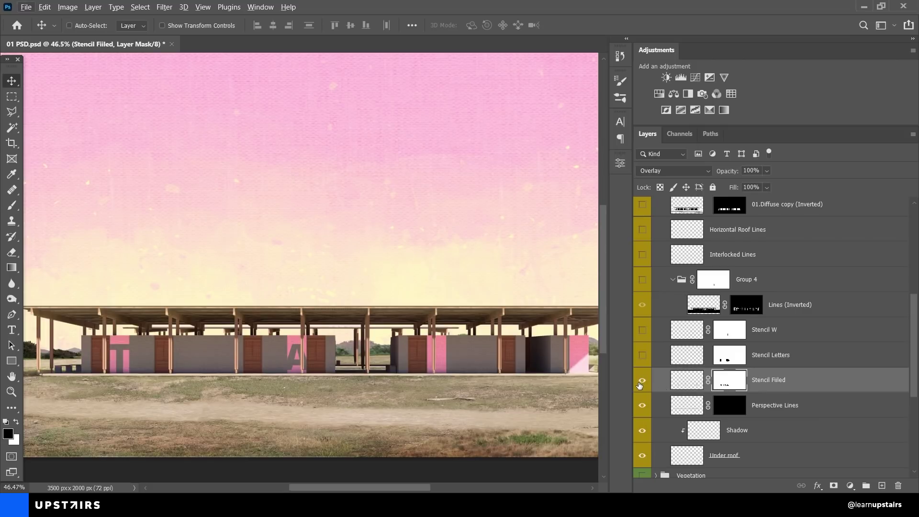
left_click(642, 357)
left_click_drag(487, 374, 450, 379)
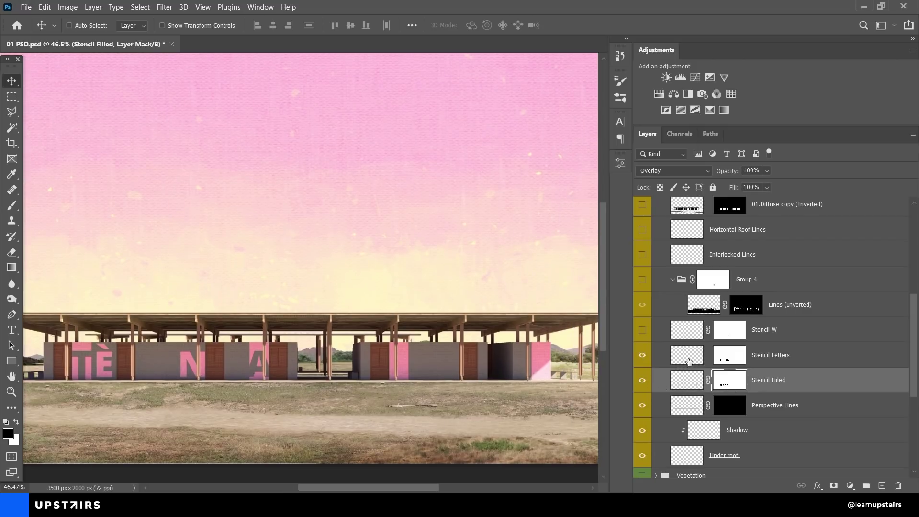
left_click(642, 329)
Step: Solo the Stencil W and Stencil Filled lettering, then restore all layers and frame the lettered walls
scroll(551, 350, "down", 2)
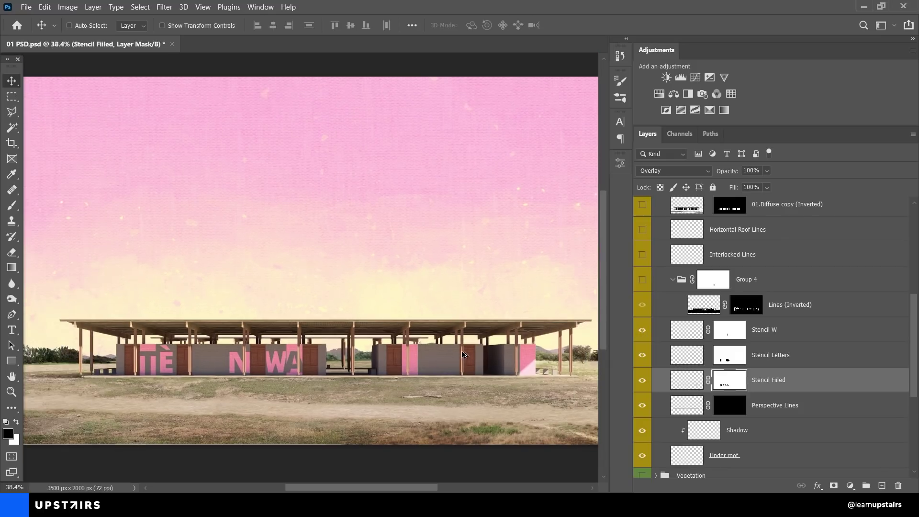
left_click(642, 336, "alt")
left_click(644, 381, "alt")
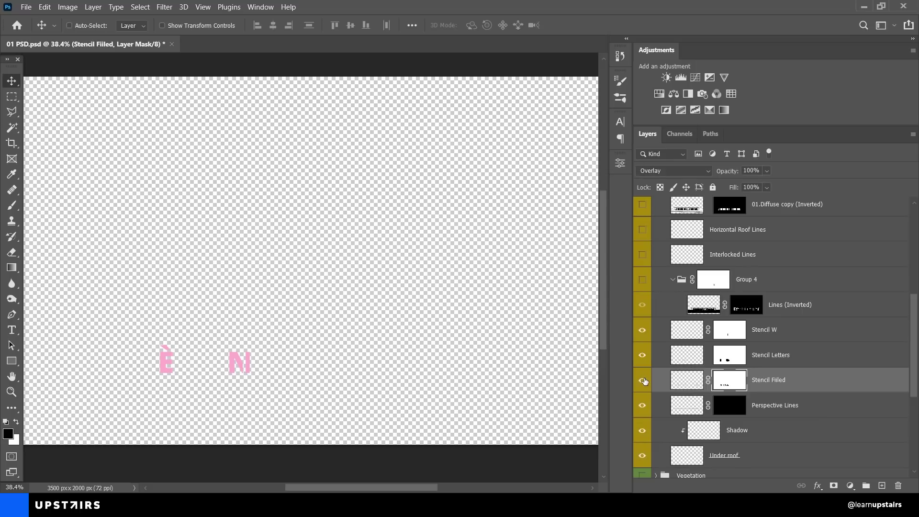
scroll(208, 373, "up", 8)
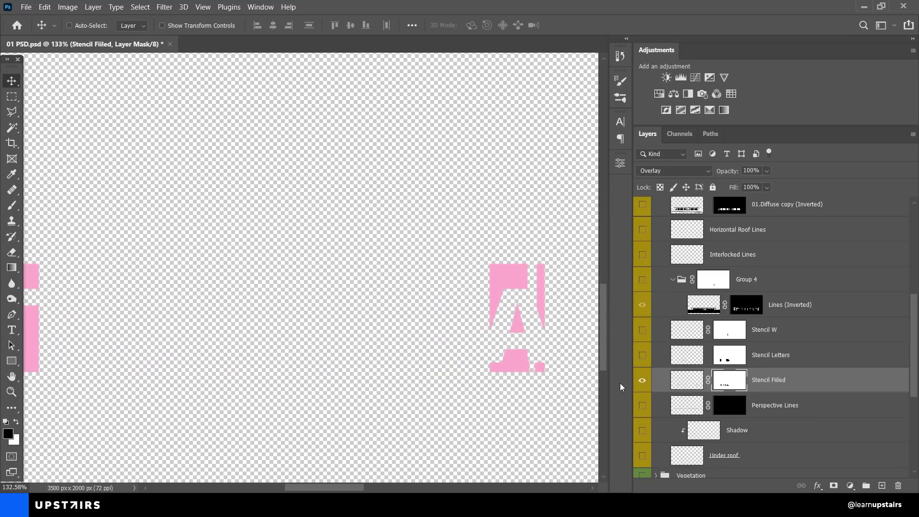
left_click(642, 380, "alt")
scroll(412, 339, "down", 4)
left_click_drag(394, 336, 440, 334)
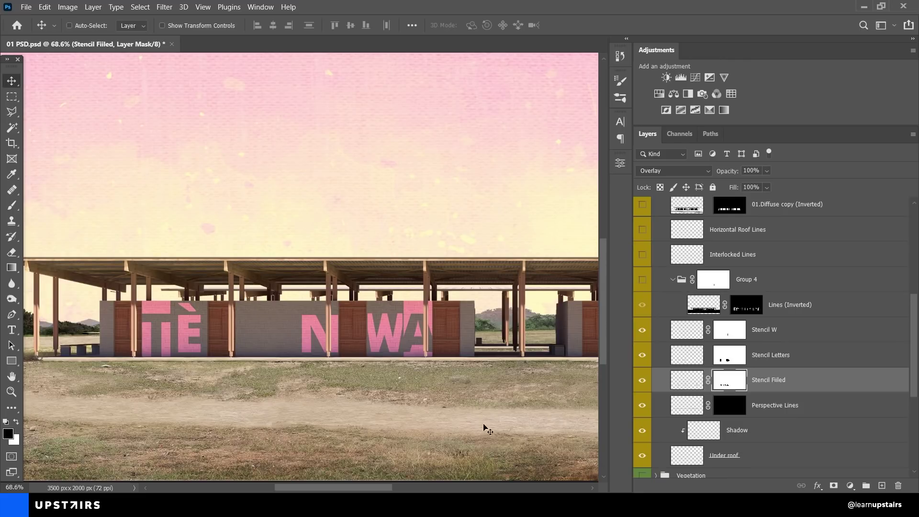
Step: Show Group 4's roof lines, disable the Lines (Inverted) mask and set that layer to Normal blending
left_click(686, 335)
scroll(688, 333, "up", 2)
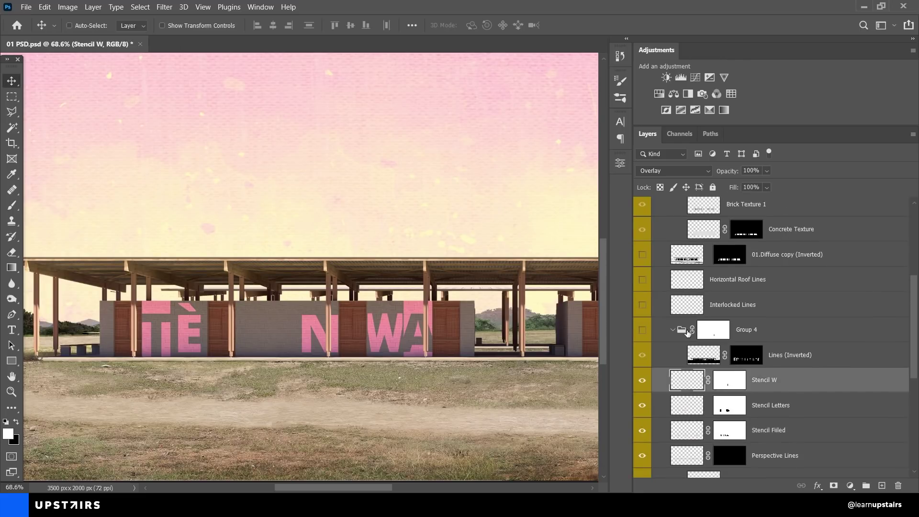
left_click(702, 358)
left_click(642, 331)
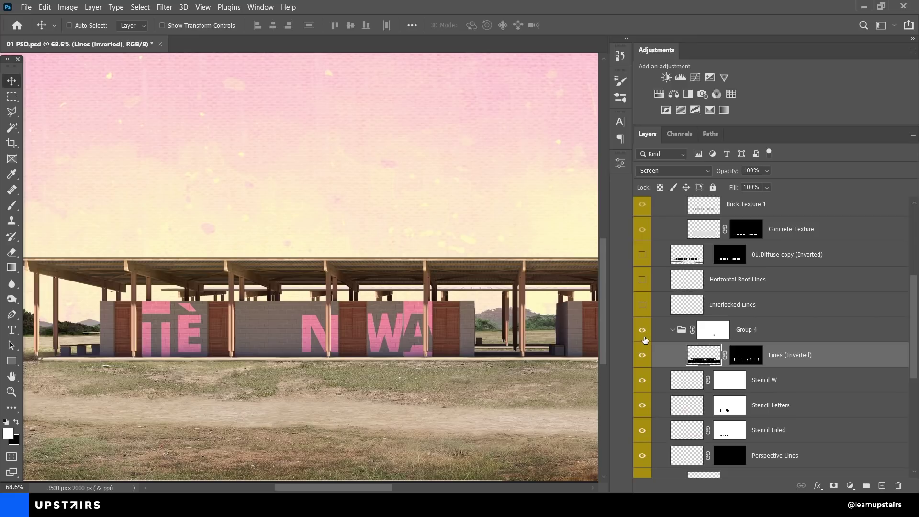
scroll(337, 273, "up", 8)
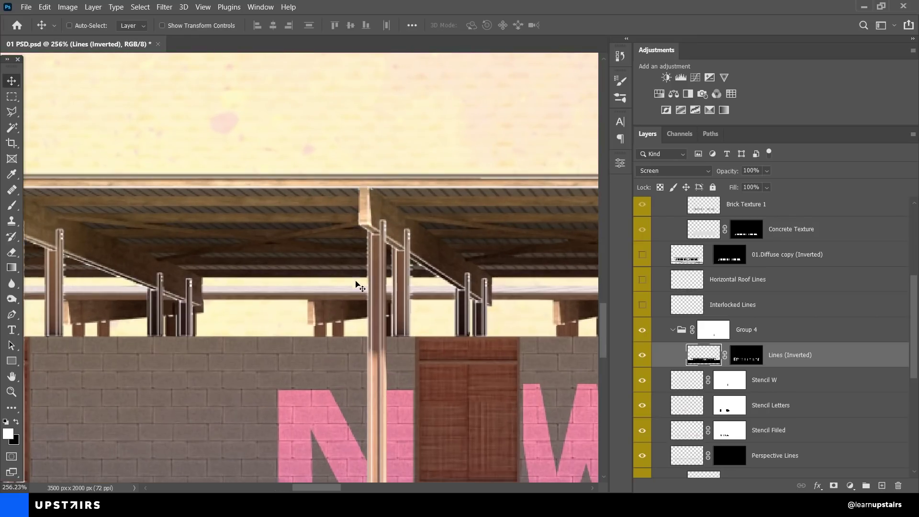
scroll(324, 267, "down", 2)
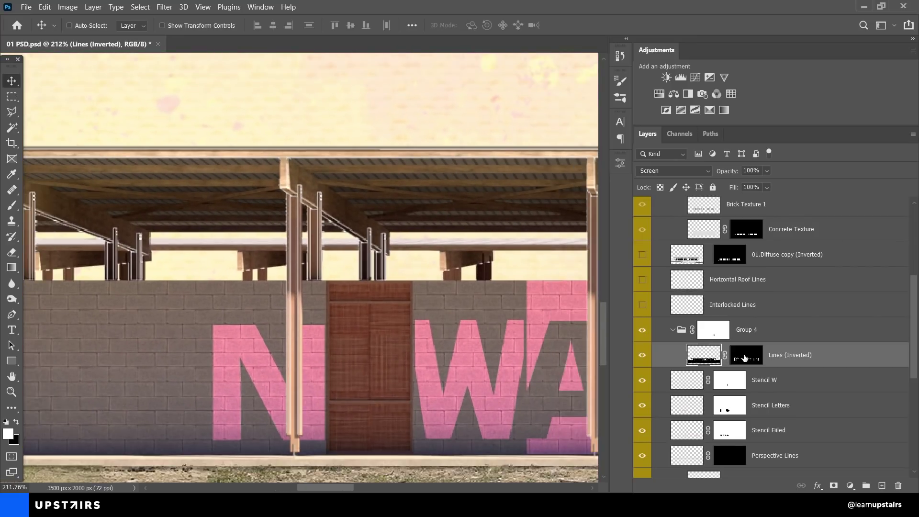
left_click(745, 357, "shift")
left_click(683, 171)
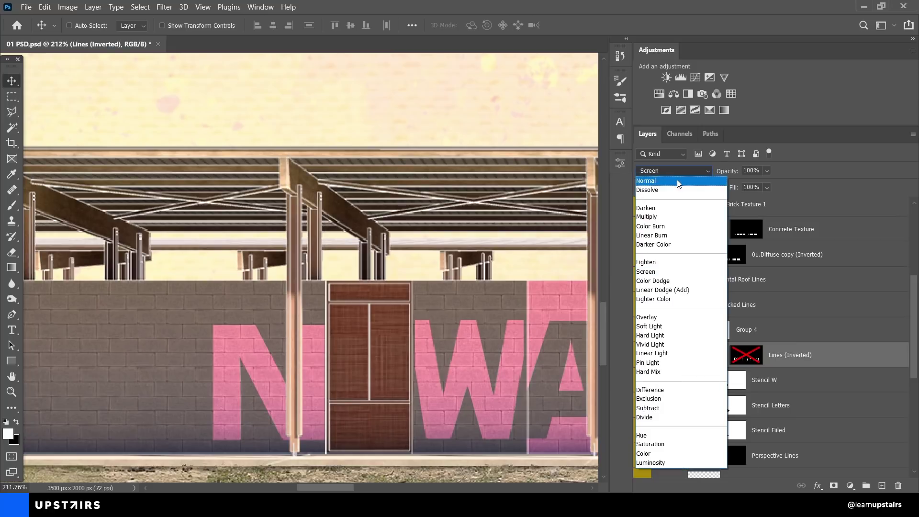
left_click(678, 182)
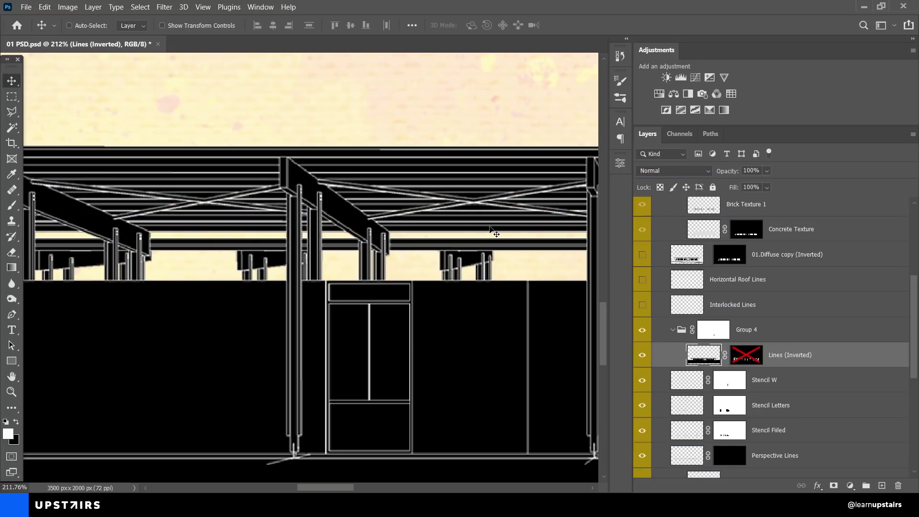
Step: Invert the Lines (Inverted) linework to white with Ctrl+I, then invert it back to black
scroll(493, 233, "down", 3)
scroll(287, 290, "down", 3)
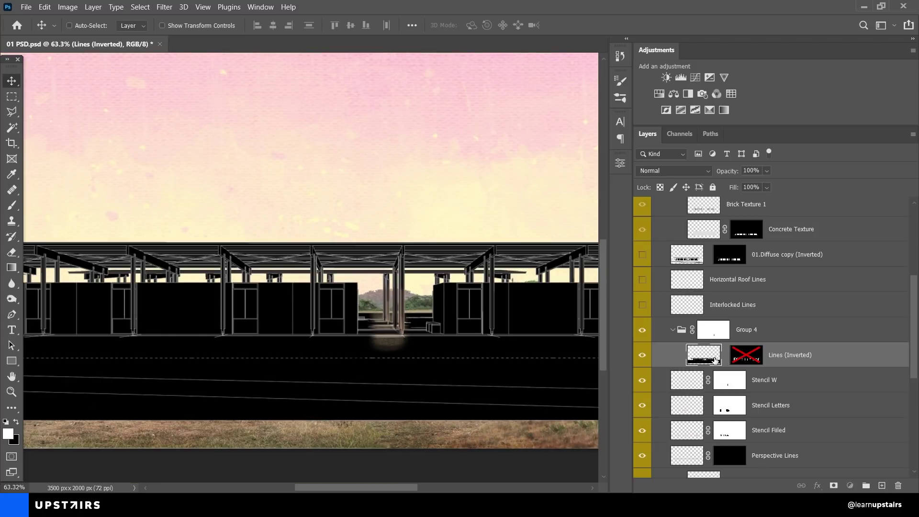
key("ctrl+i")
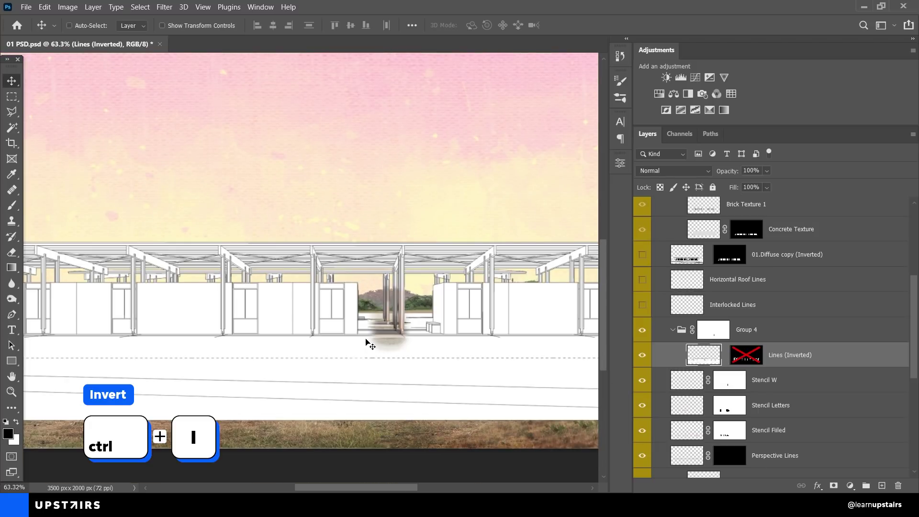
scroll(369, 343, "down", 2)
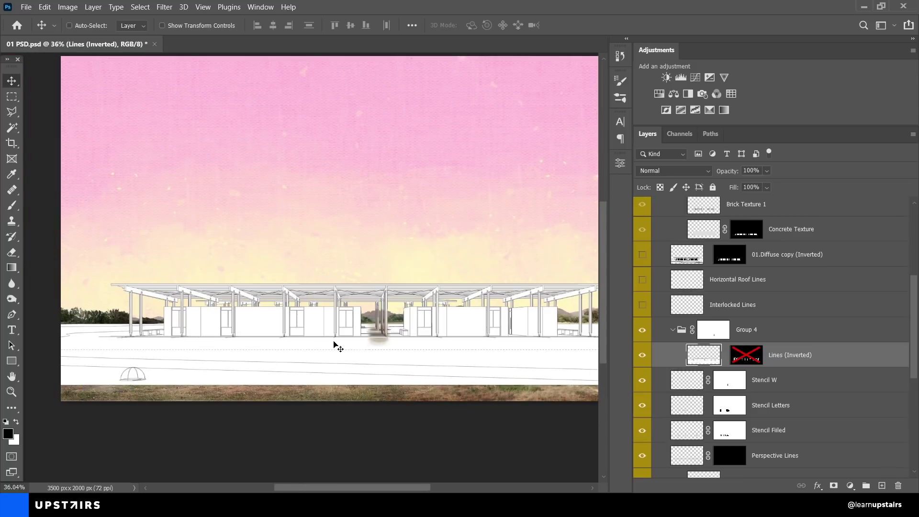
left_click_drag(335, 344, 295, 335)
scroll(296, 339, "up", 3)
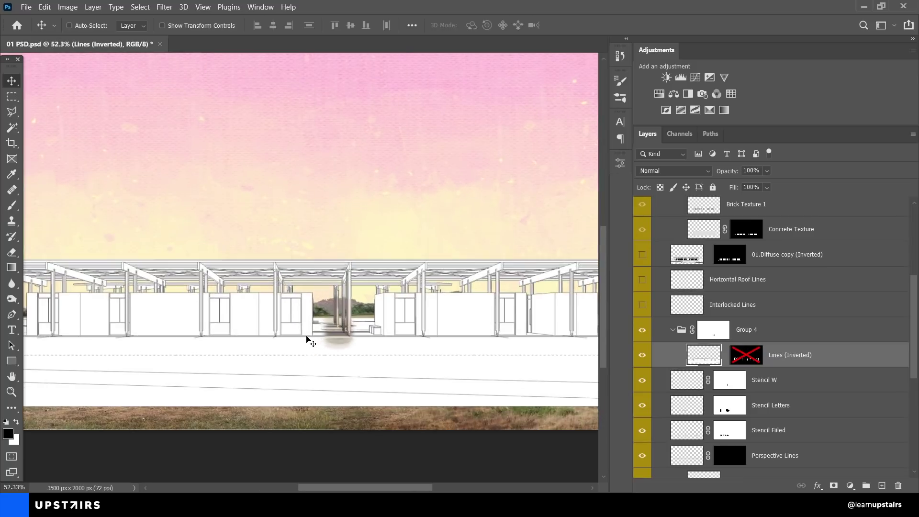
key("ctrl+i")
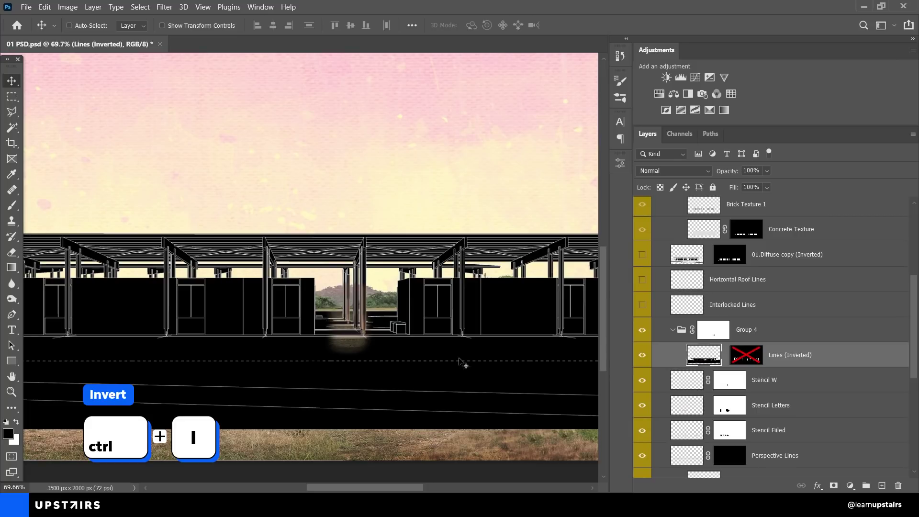
Step: Return the Lines layer to Screen blending and re-enable the Lines (Inverted) and Group 4 masks
left_click(703, 332, "shift")
left_click(663, 174)
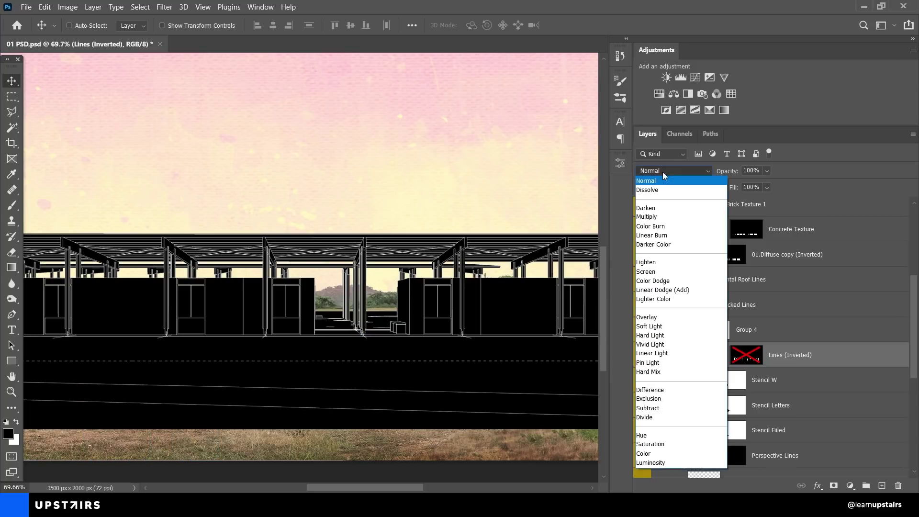
left_click(663, 272)
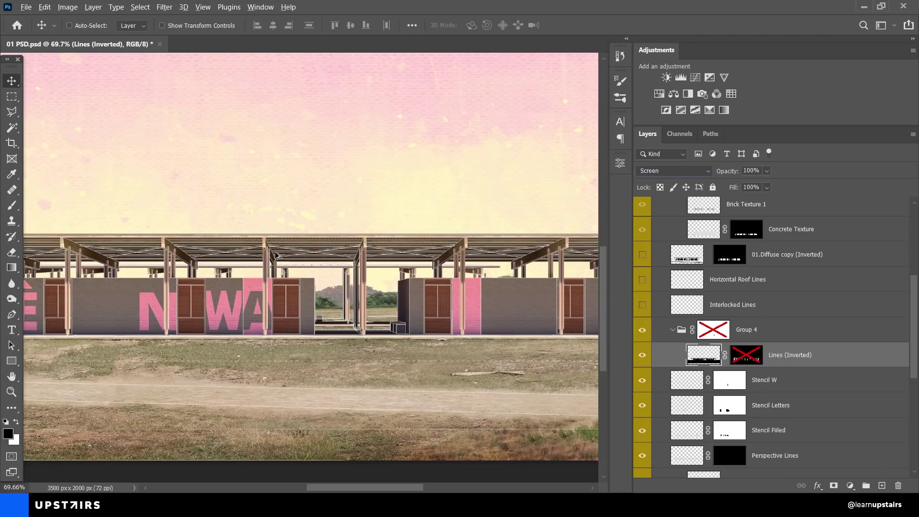
scroll(330, 273, "up", 4)
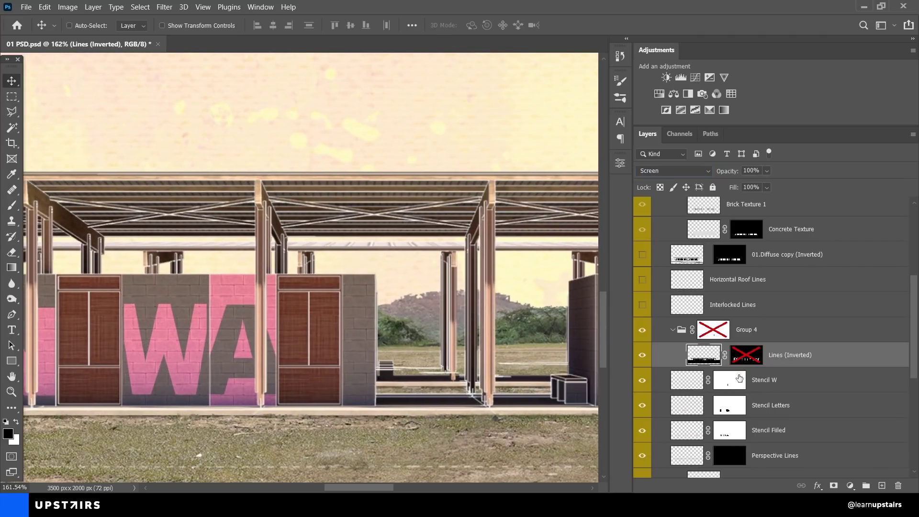
left_click(747, 359, "shift")
left_click(750, 362, "alt")
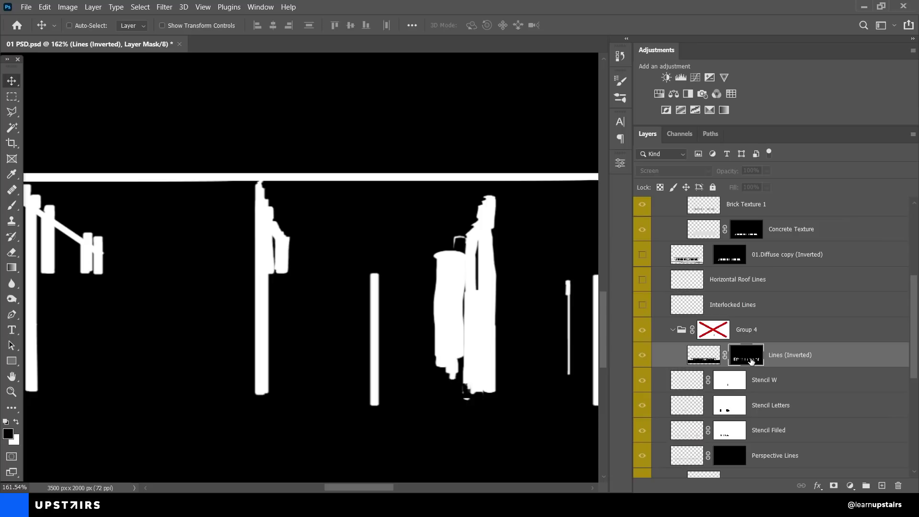
scroll(306, 287, "down", 5)
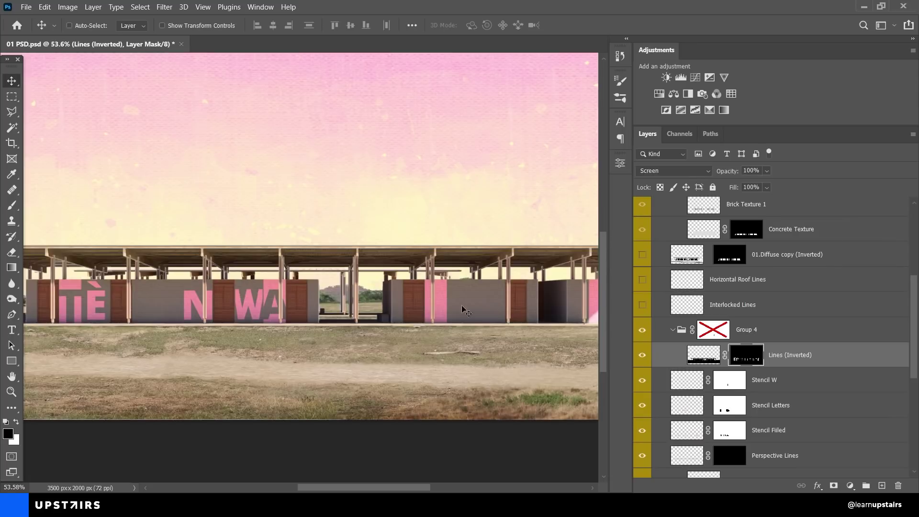
scroll(461, 305, "up", 4)
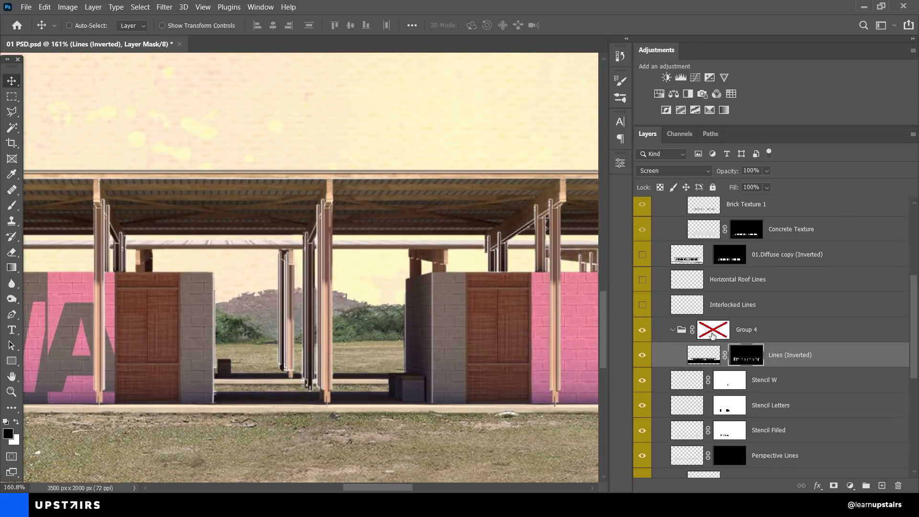
left_click(712, 335, "shift")
scroll(361, 308, "down", 4)
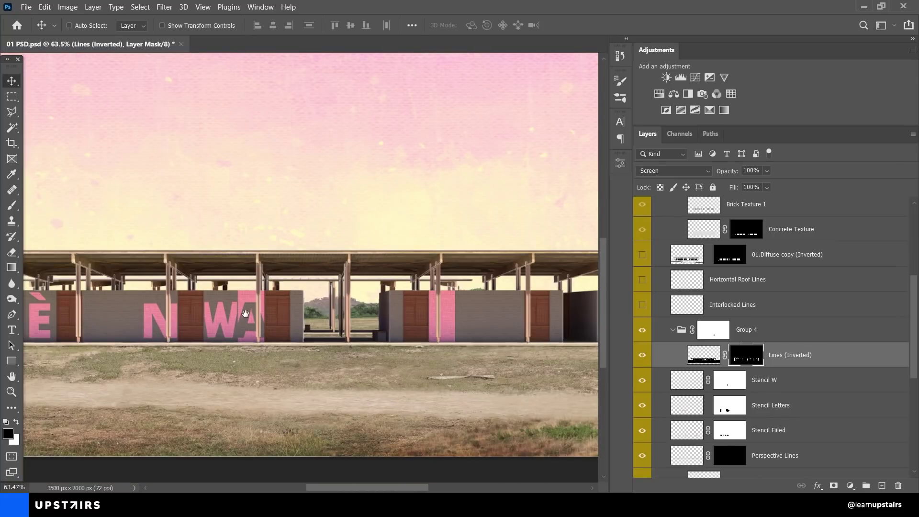
scroll(245, 313, "up", 5)
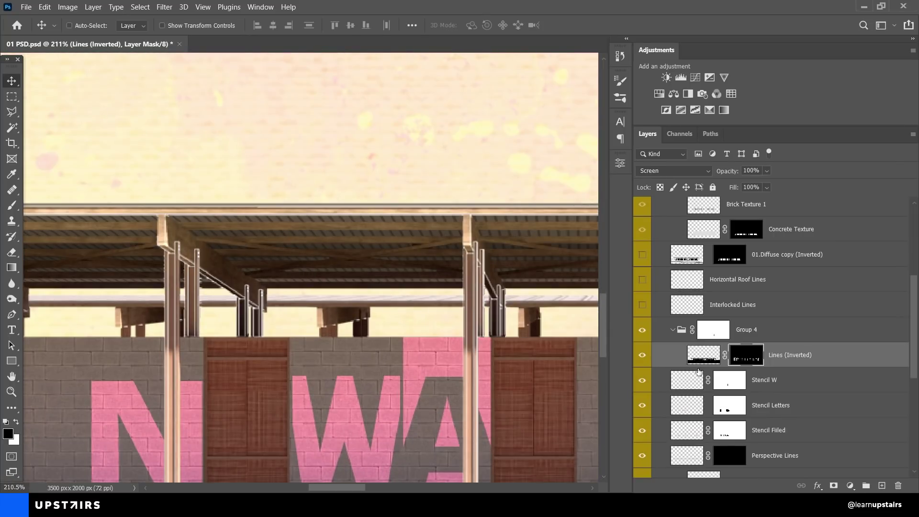
Step: Make the Interlocked Lines, Horizontal Roof Lines and 01.Diffuse copy (Inverted) layers visible
left_click(644, 306)
scroll(419, 311, "down", 4)
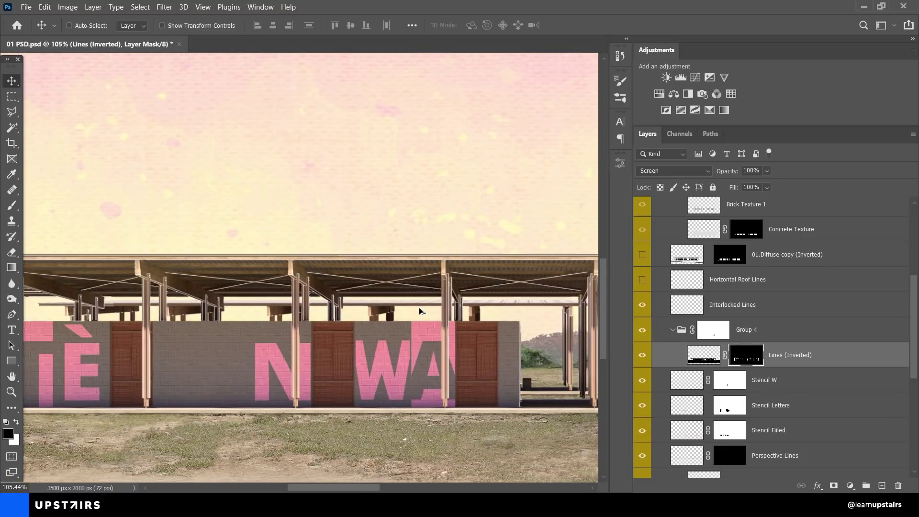
left_click(642, 280)
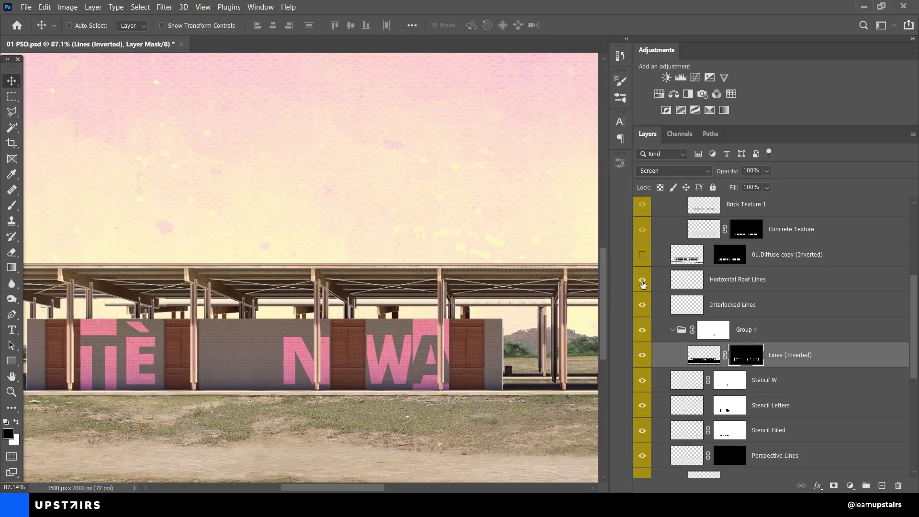
scroll(480, 300, "right", 5)
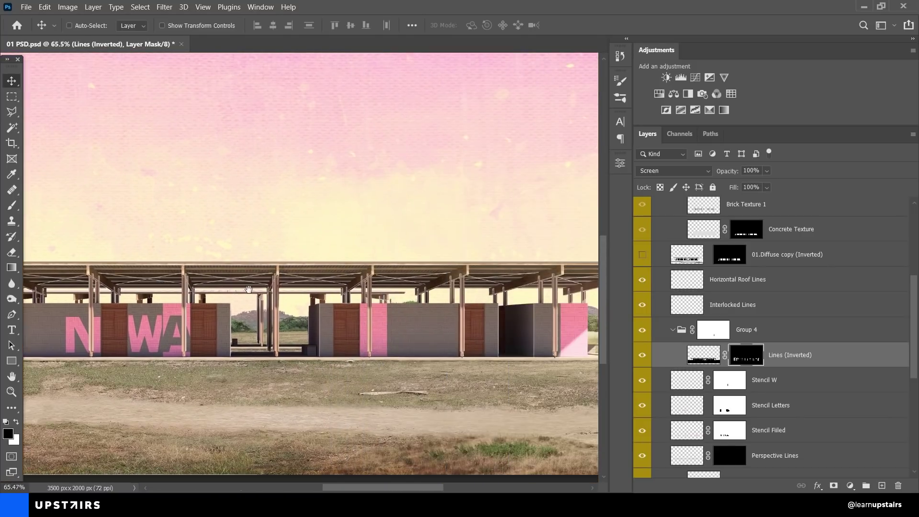
key("alt+Tab")
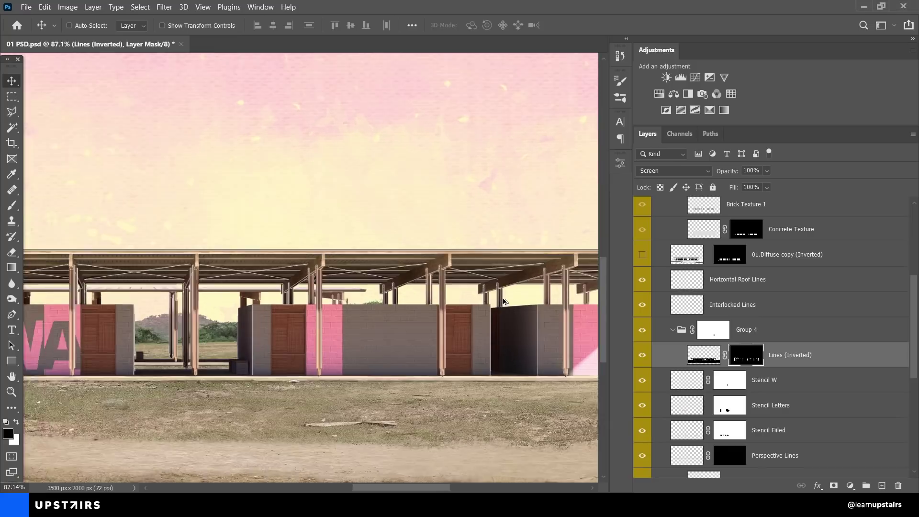
left_click_drag(502, 298, 357, 293)
scroll(356, 294, "left", 10)
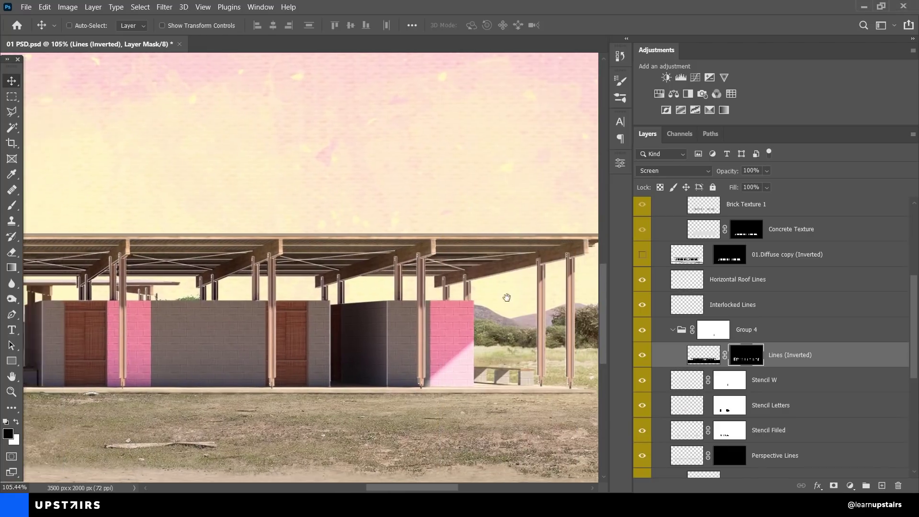
left_click_drag(316, 312, 139, 314)
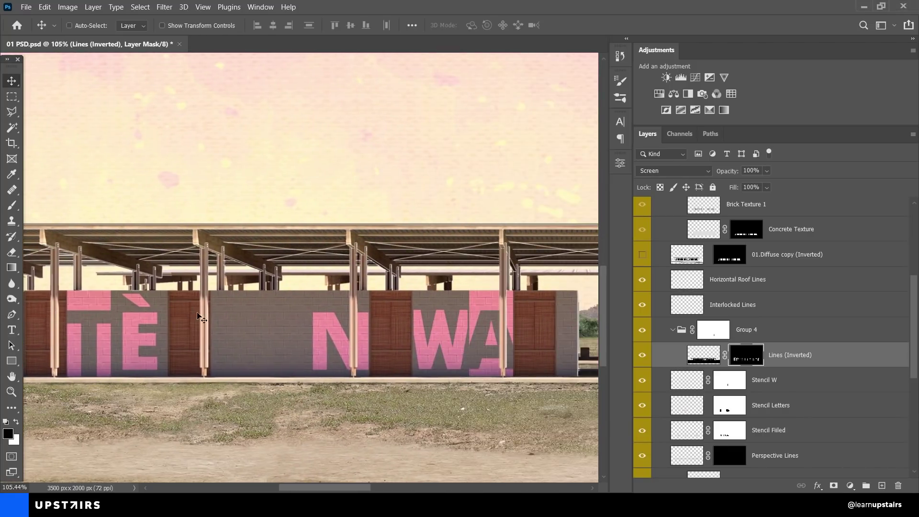
scroll(683, 339, "up", 3)
left_click(641, 335)
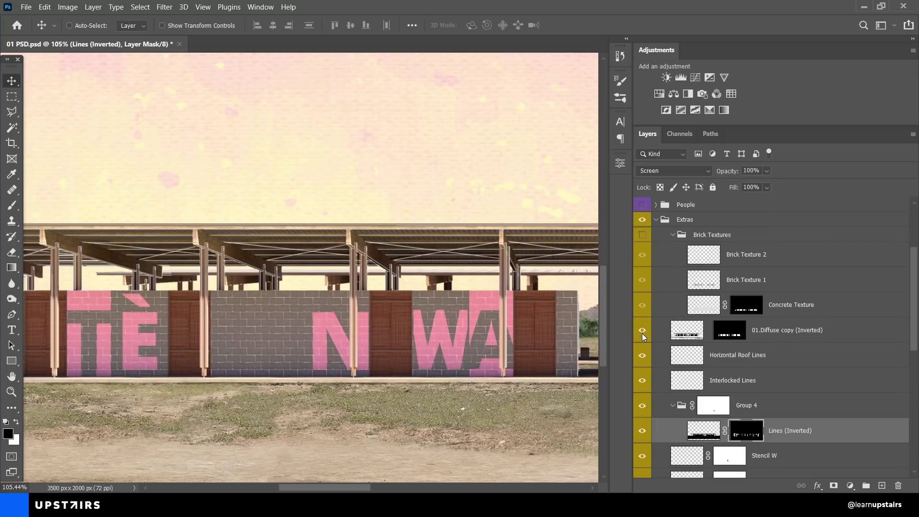
Step: Disable the 01.Diffuse copy (Inverted) mask and try the layer in Normal blending
scroll(318, 325, "up", 5)
left_click(730, 336, "shift")
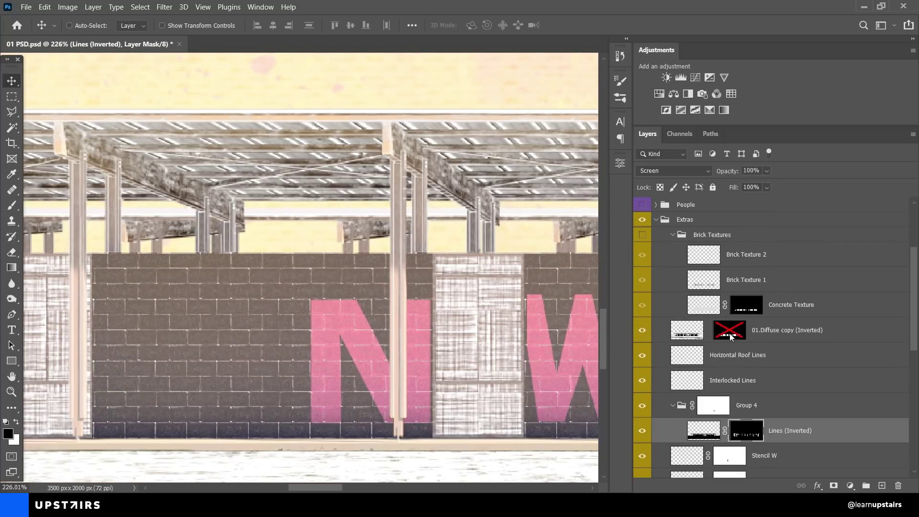
left_click(730, 336, "shift")
left_click(729, 336, "shift")
scroll(538, 348, "down", 3)
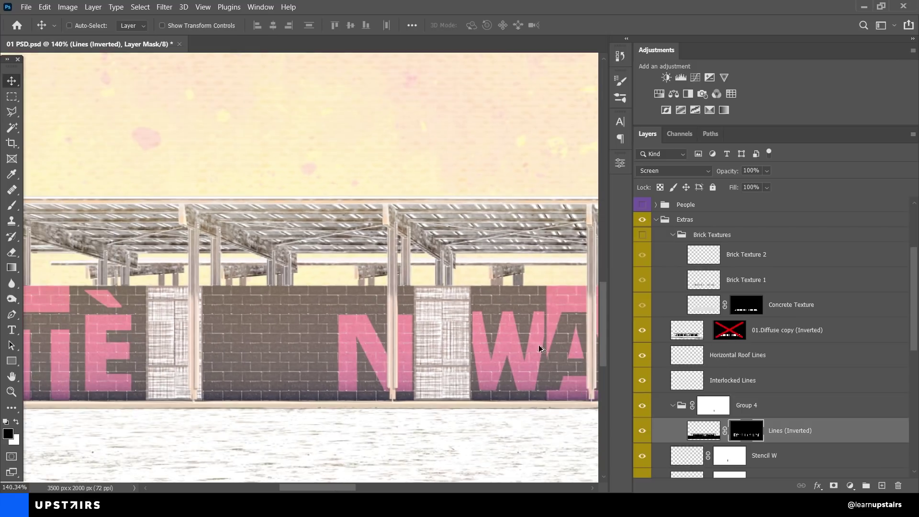
left_click(690, 338)
left_click(672, 170)
left_click(655, 179)
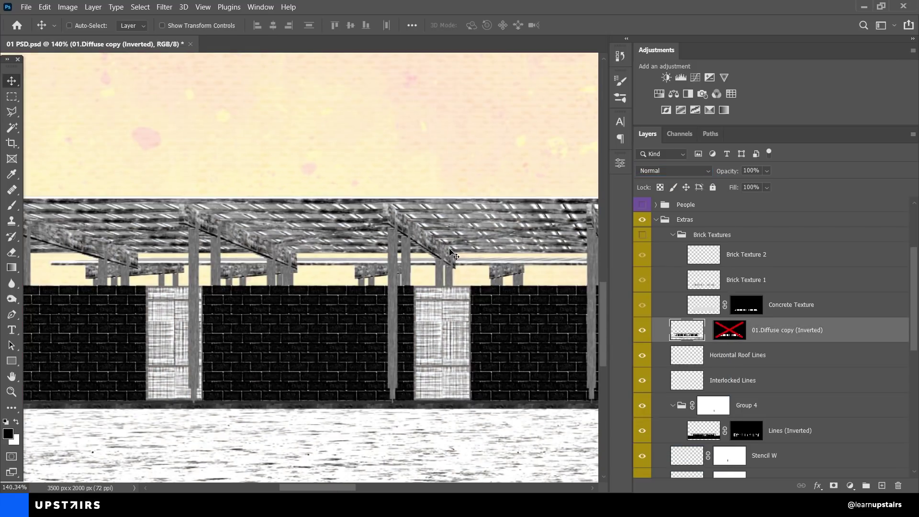
scroll(450, 253, "down", 5)
left_click_drag(452, 257, 331, 286)
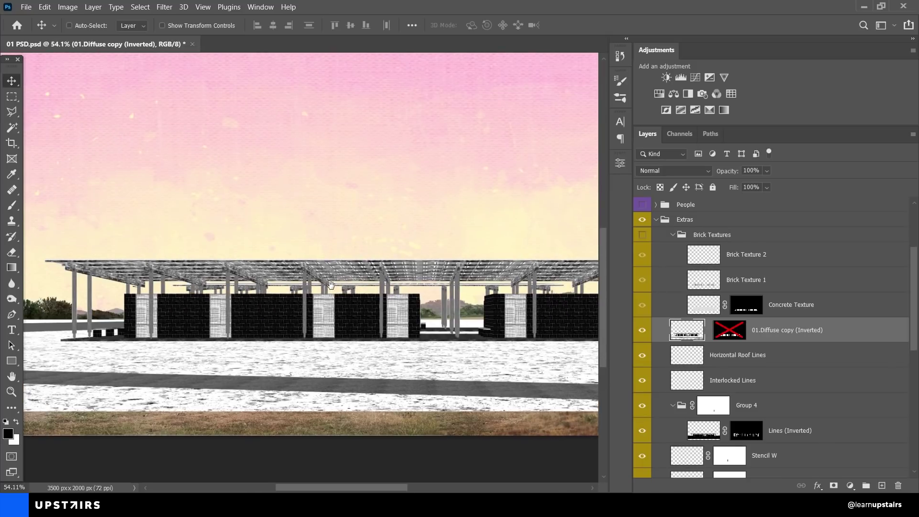
scroll(263, 316, "up", 4)
Step: Switch 01.Diffuse copy (Inverted) to Screen, preview its mask, and turn on the Brick Textures group
left_click(670, 173)
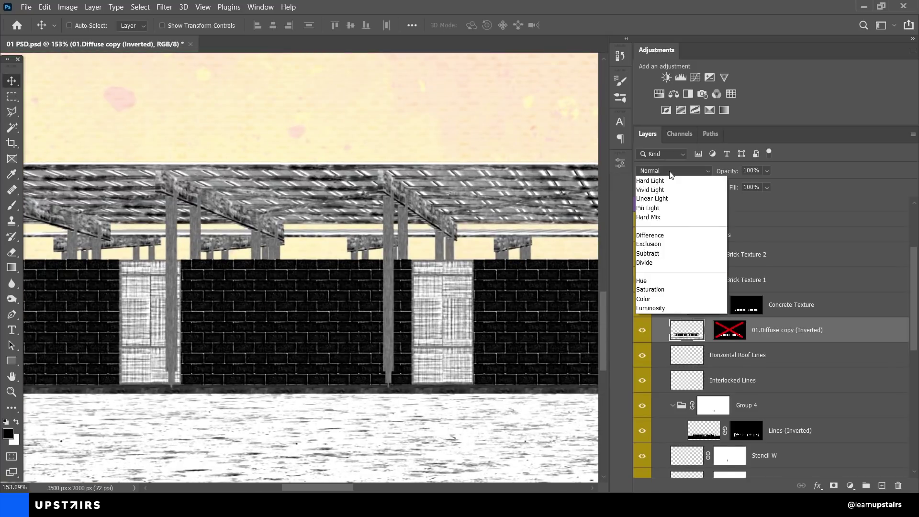
scroll(670, 188, "up", 3)
left_click(651, 270)
left_click(720, 333)
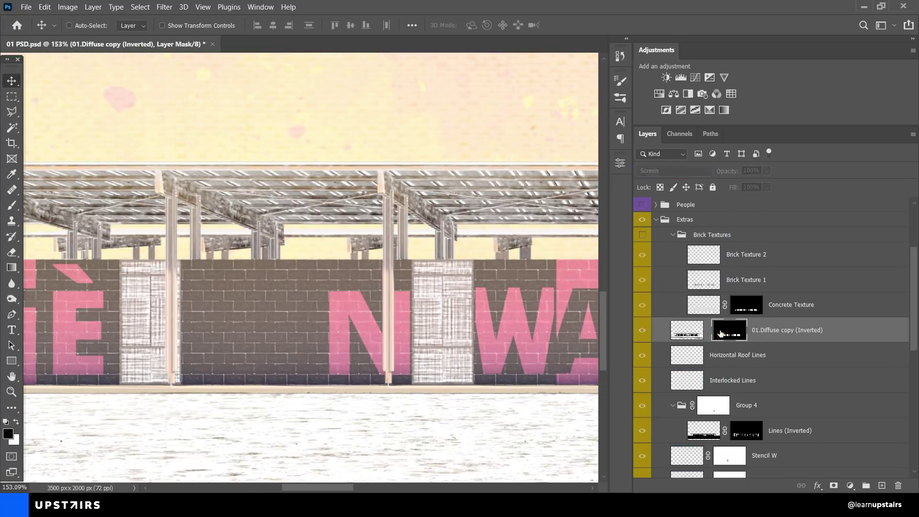
left_click(720, 334, "alt")
left_click(721, 334, "alt")
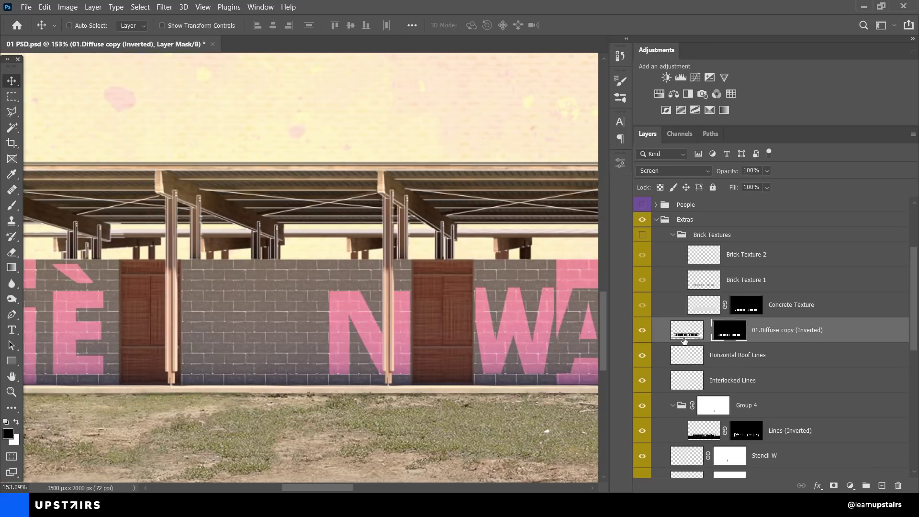
left_click(642, 234)
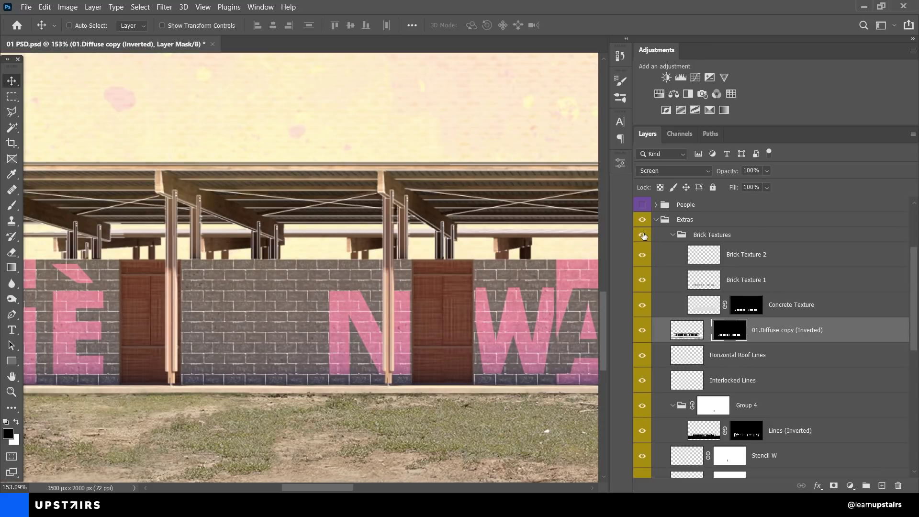
Step: Toggle Concrete Texture and Brick Texture 1 off and on to compare the walls, then select Concrete Texture
scroll(329, 340, "up", 3)
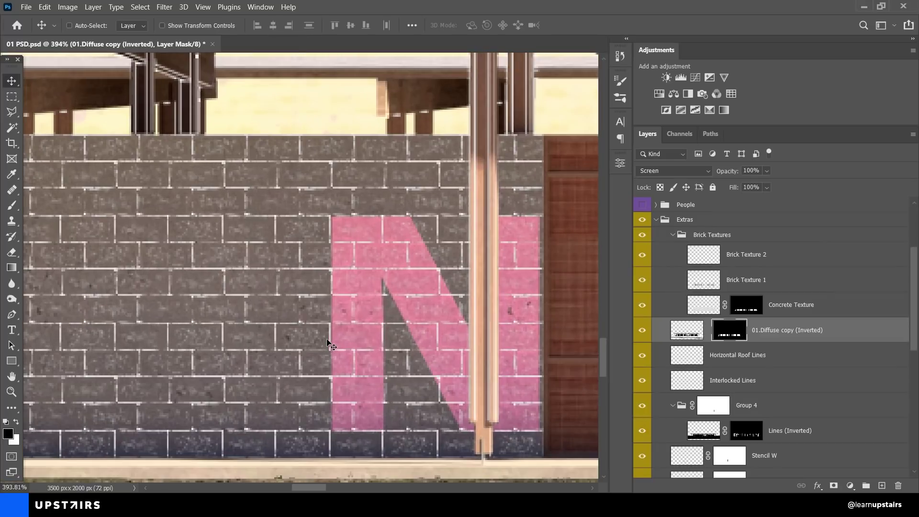
left_click(647, 310)
left_click(648, 310)
left_click(642, 281)
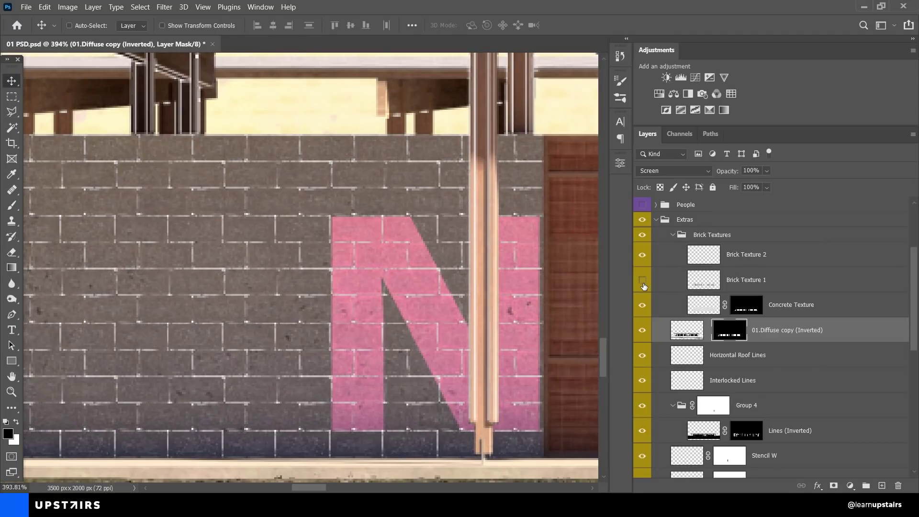
left_click(643, 281)
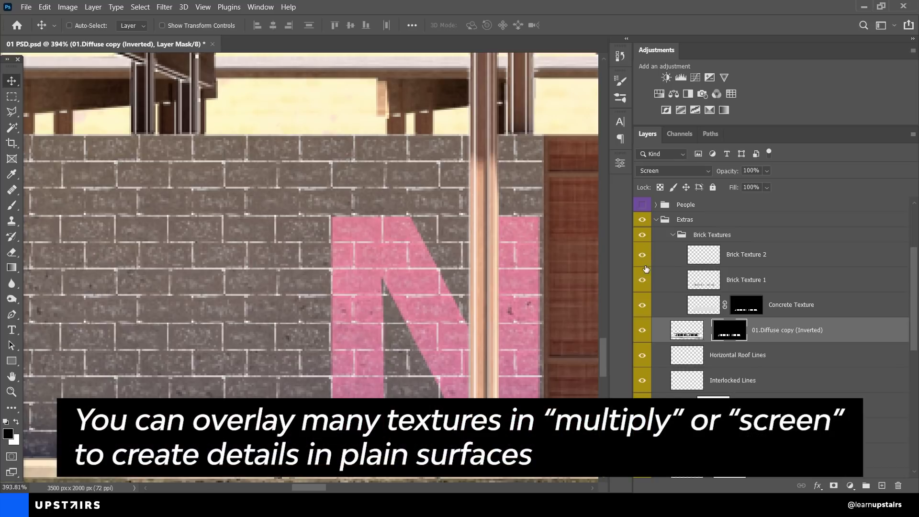
left_click(703, 292)
left_click(705, 299)
left_click(706, 285)
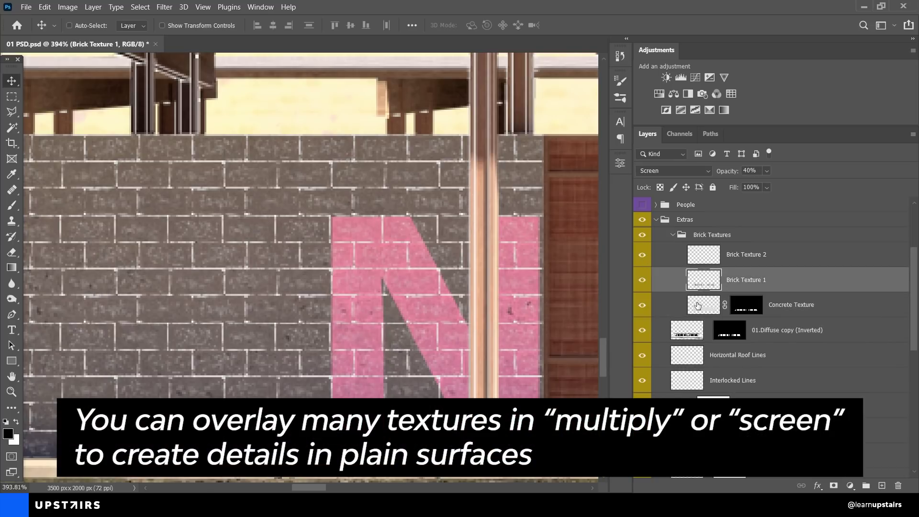
left_click(698, 305)
Step: Set Concrete Texture to Normal blending and toggle its mask off and back on
left_click(670, 170)
left_click(669, 182)
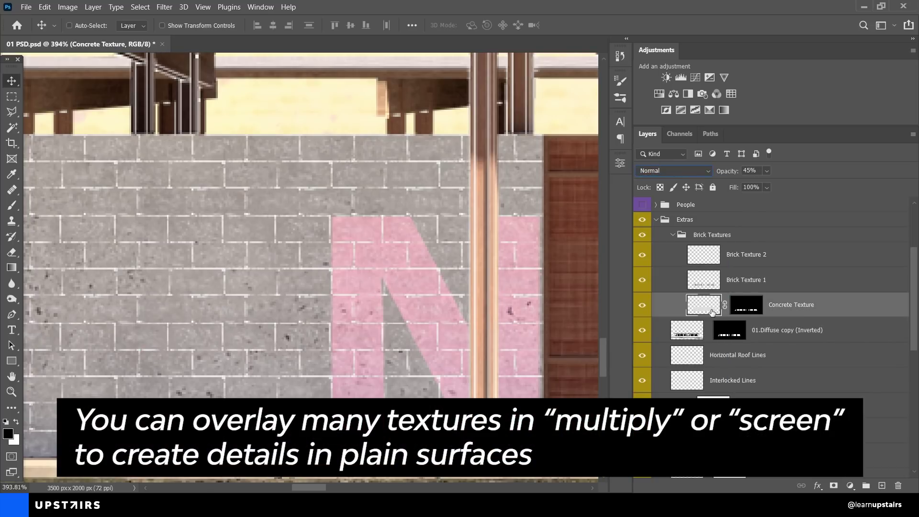
left_click(746, 306, "shift")
scroll(388, 335, "down", 10)
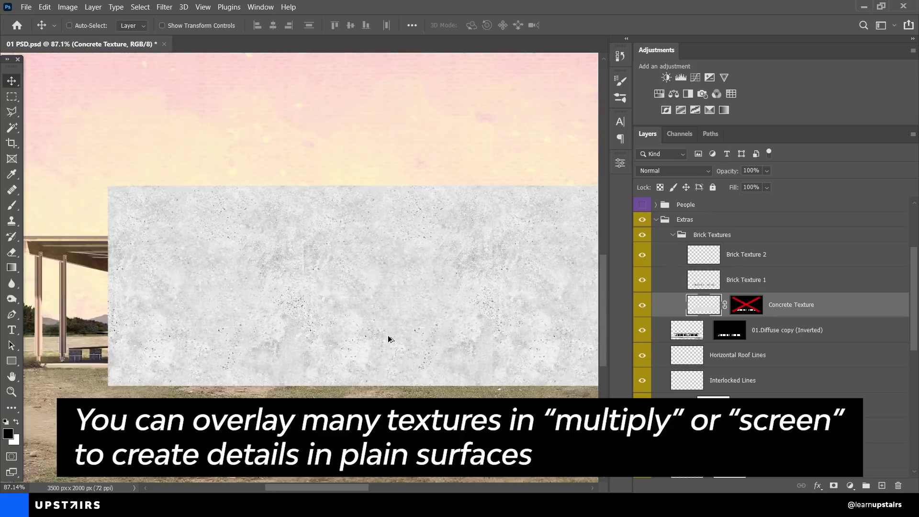
scroll(343, 336, "up", 2)
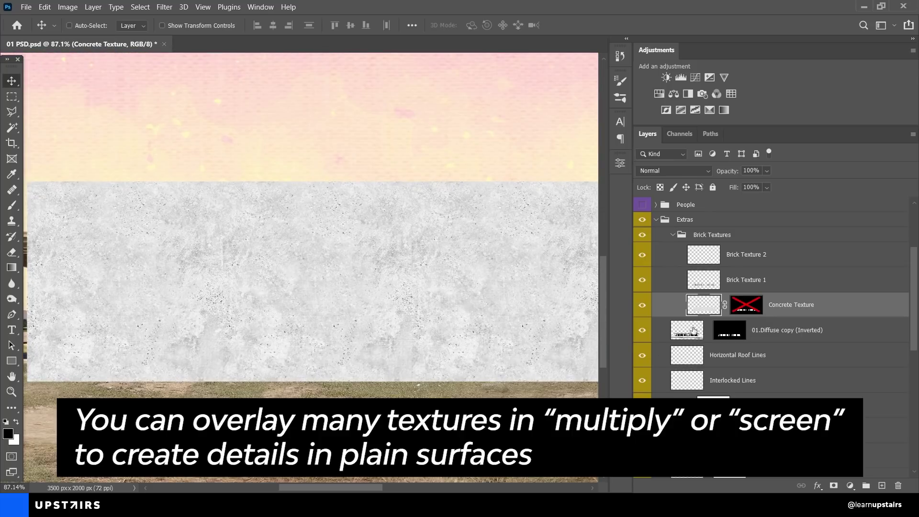
left_click(744, 310, "shift")
Step: Blend Concrete Texture as Multiply at 45% opacity
left_click(687, 170)
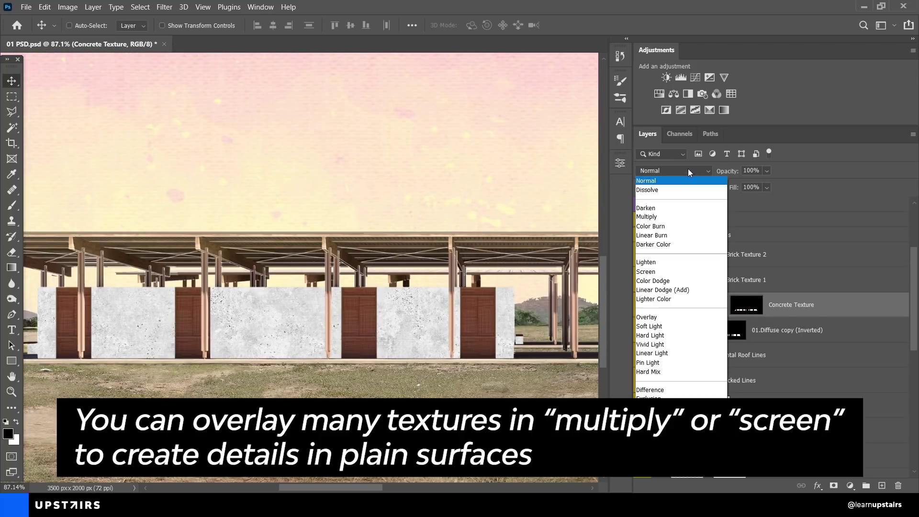
left_click(663, 213)
left_click(748, 185)
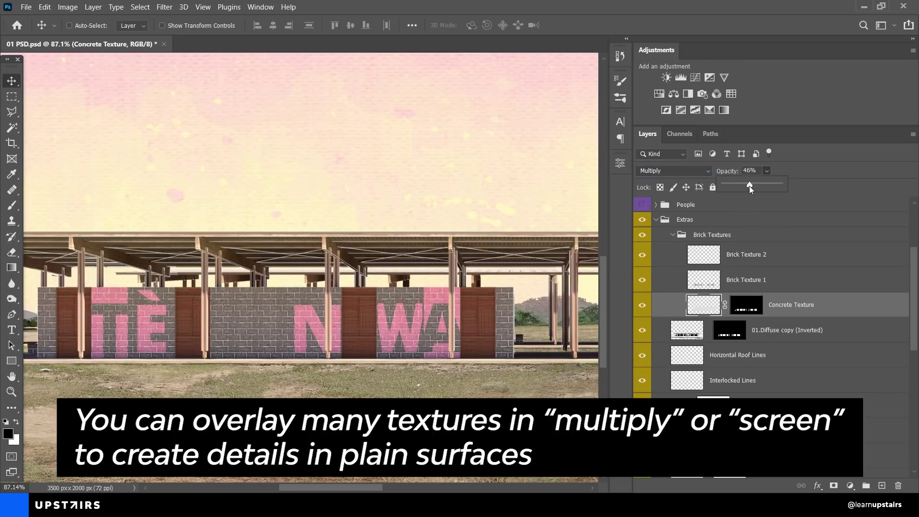
left_click_drag(748, 187, 750, 186)
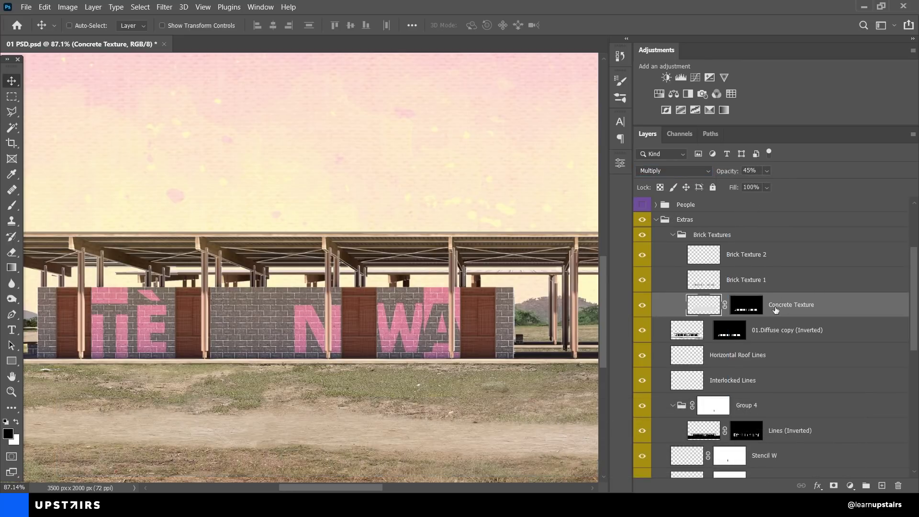
left_click_drag(538, 307, 469, 305)
scroll(467, 304, "down", 4)
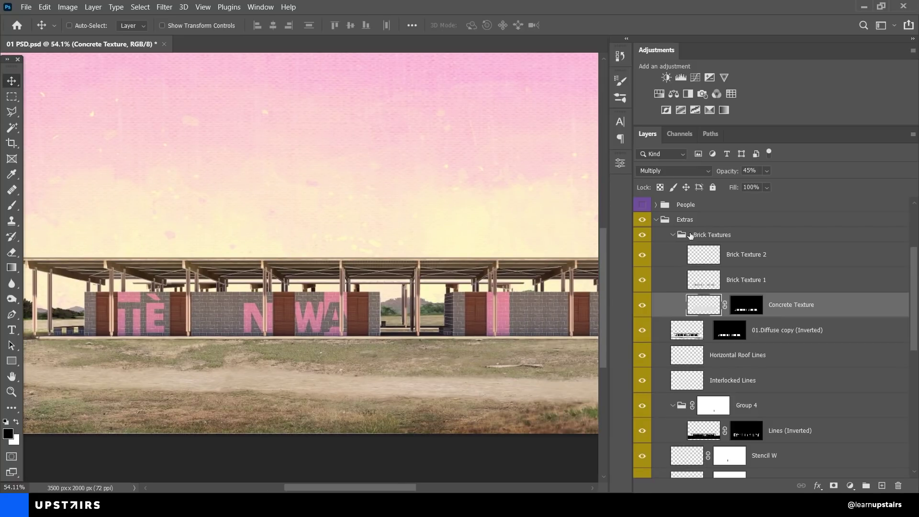
Step: Collapse the Extras group and expand the People group to list its layers
left_click(657, 219)
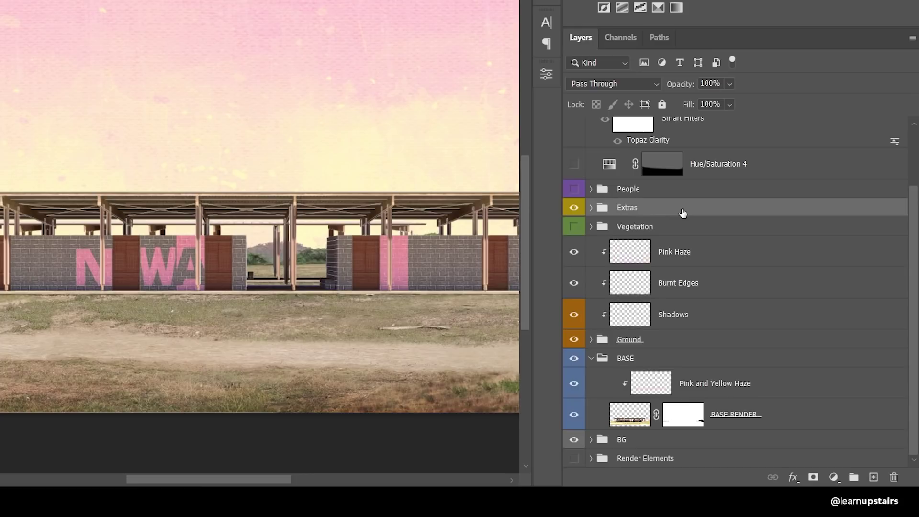
left_click(641, 190)
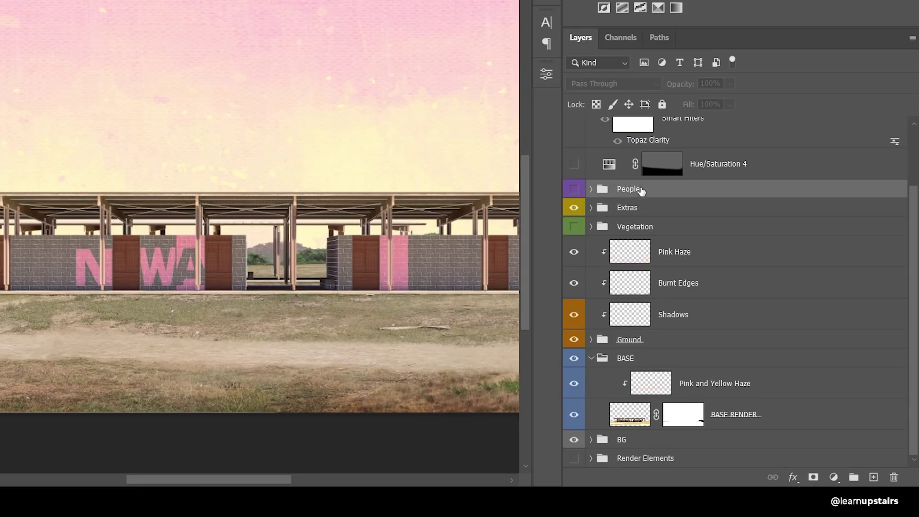
left_click(648, 229)
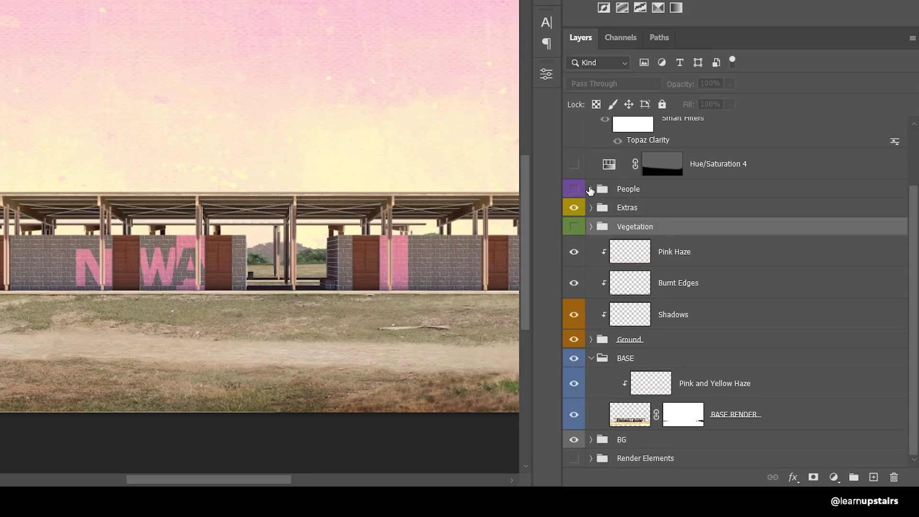
left_click(591, 189)
scroll(610, 227, "down", 5)
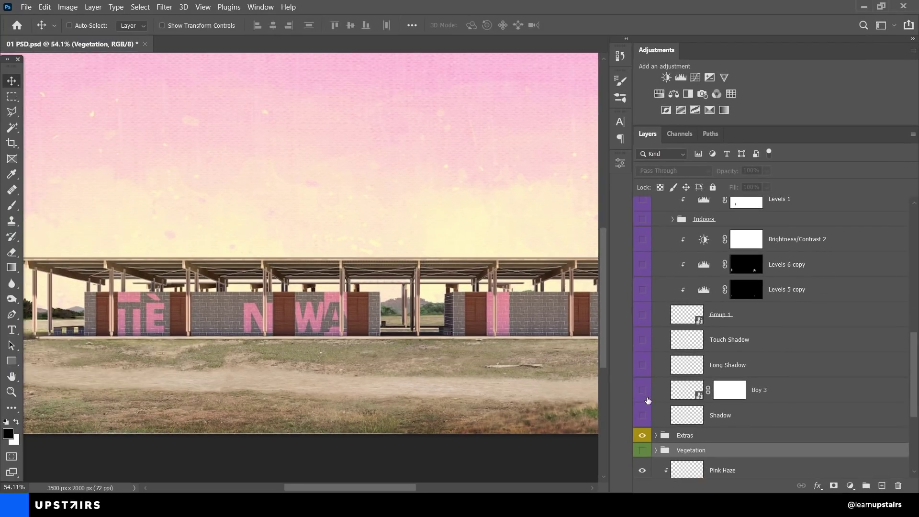
Step: Turn on the Boy 3, Group 1 and Boy with a Backpack cutouts
left_click(643, 390)
scroll(517, 329, "up", 5)
scroll(537, 320, "down", 6)
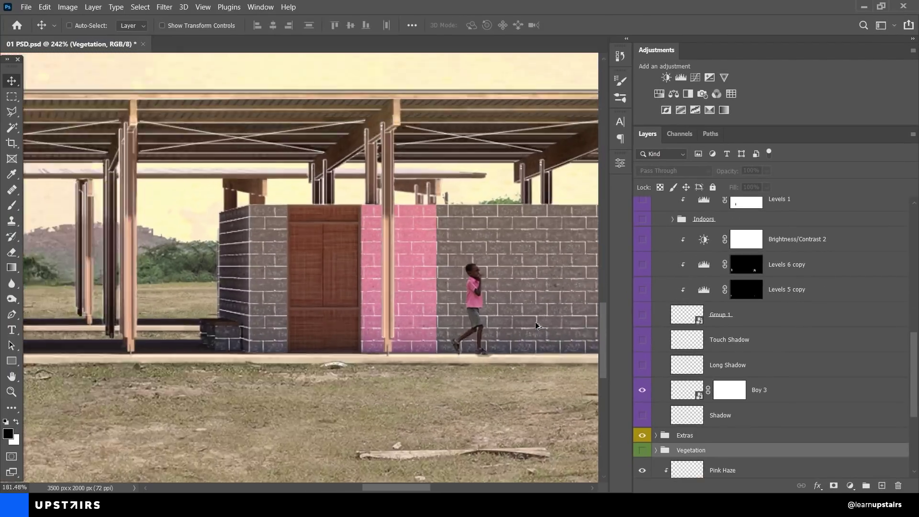
left_click(642, 317)
scroll(527, 320, "down", 2)
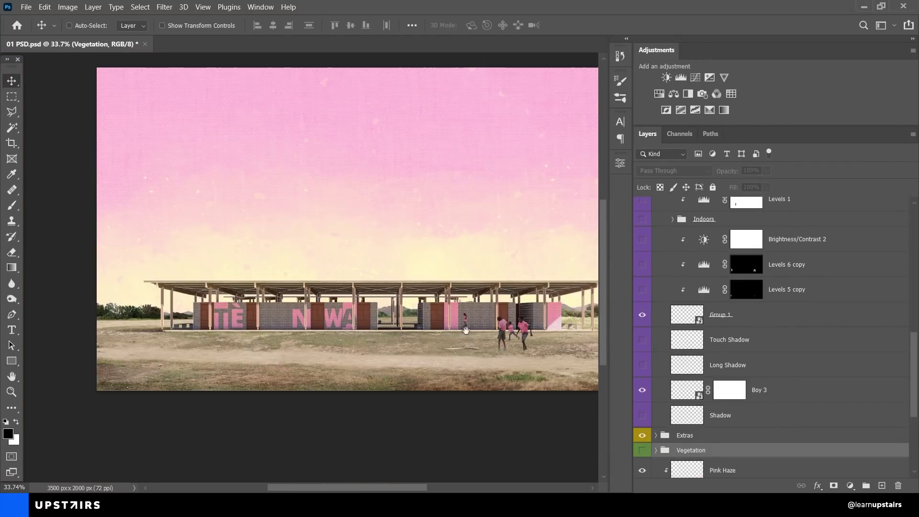
scroll(718, 343, "up", 2)
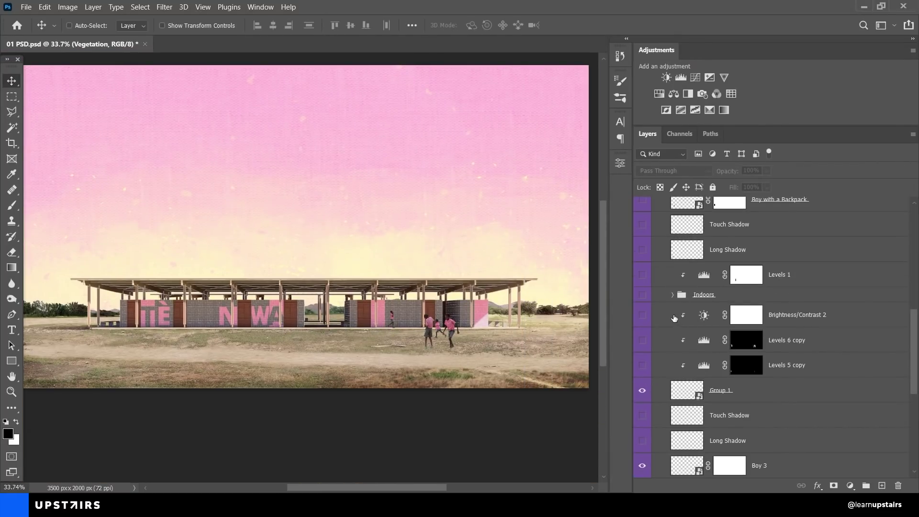
scroll(660, 311, "up", 3)
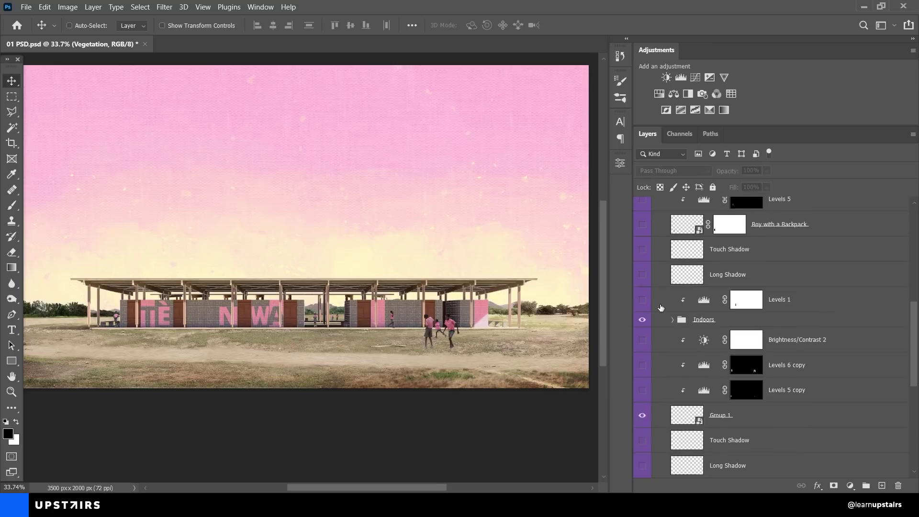
left_click(642, 275)
Step: Pan along the lettered wall and recentre the view on the whole scene
scroll(643, 297, "up", 6)
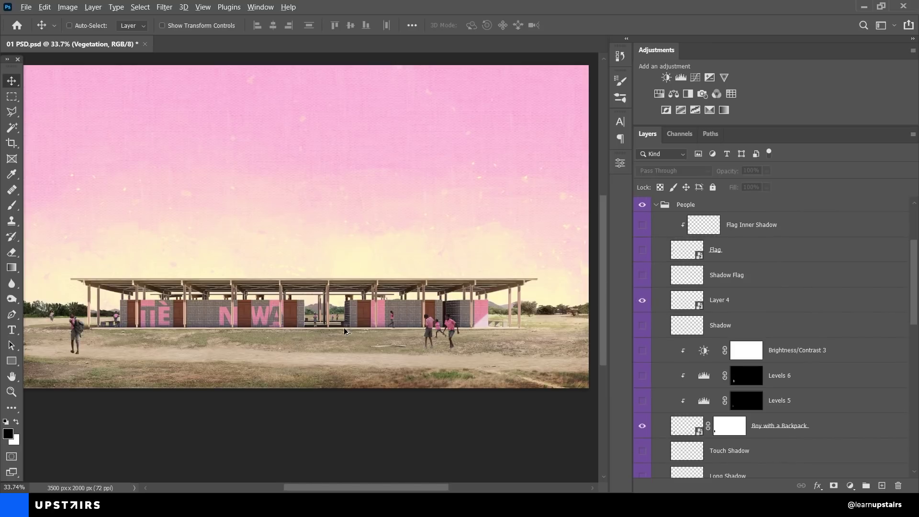
scroll(103, 332, "down", 1)
scroll(110, 339, "up", 5)
scroll(109, 339, "up", 3)
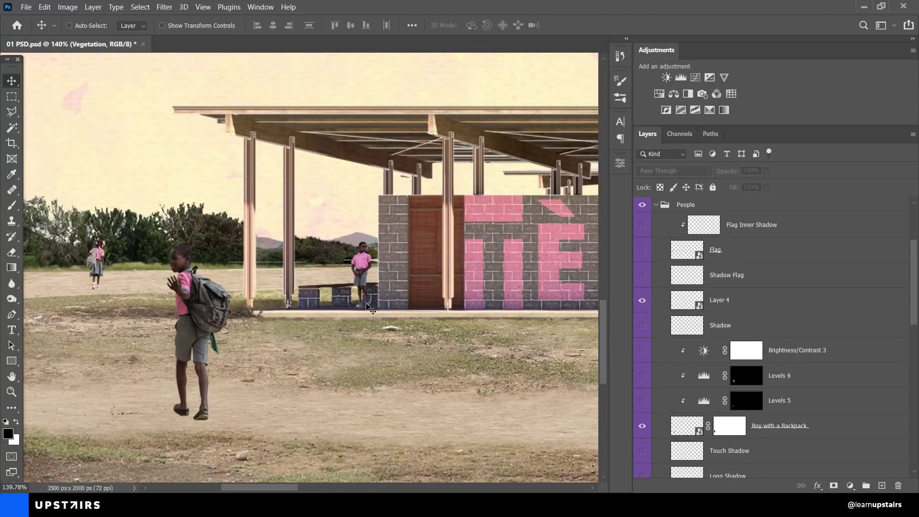
left_click_drag(441, 289, 206, 273)
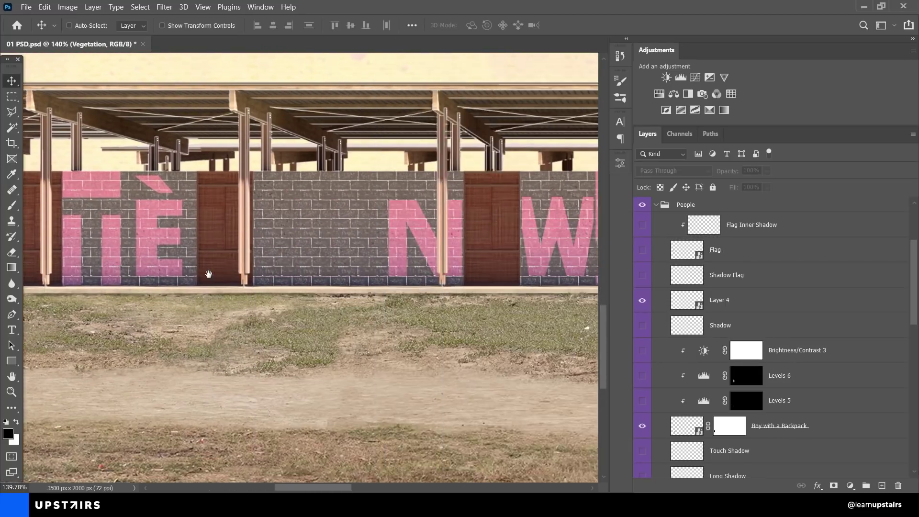
left_click_drag(478, 280, 191, 278)
left_click_drag(589, 283, 389, 282)
scroll(389, 282, "down", 5)
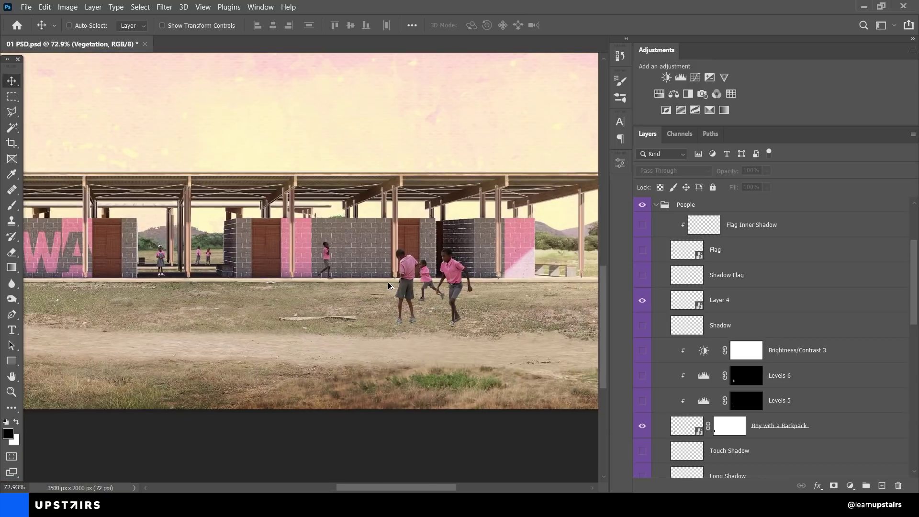
scroll(388, 287, "down", 2)
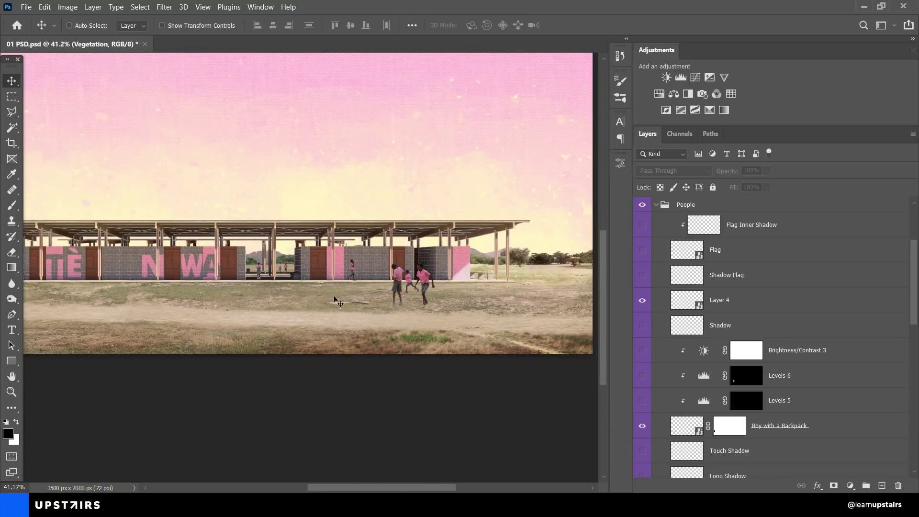
left_click_drag(287, 299, 415, 329)
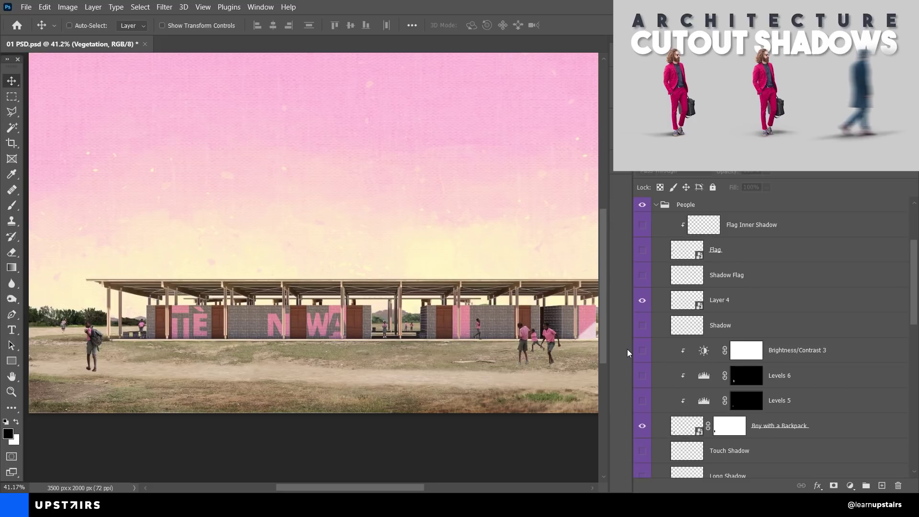
Step: Check Layer 4's effect, then select the Boy with a Backpack layer
left_click(642, 301)
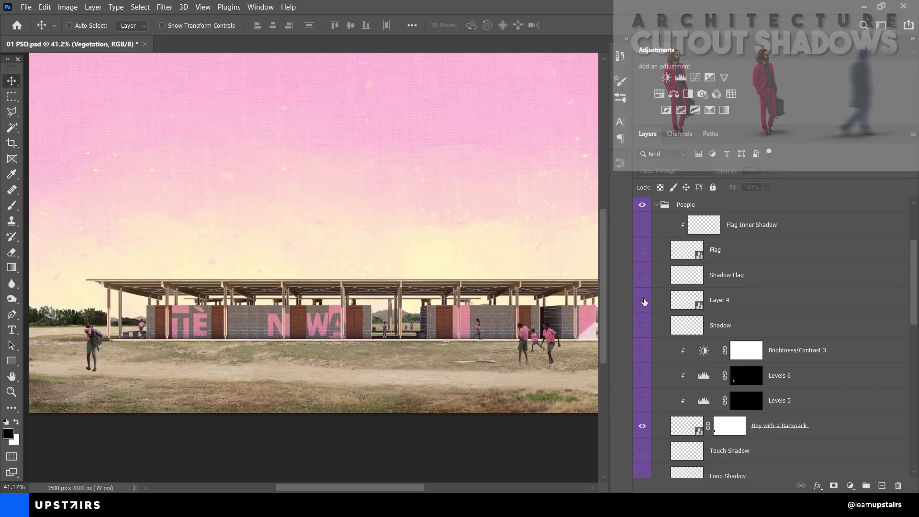
left_click(643, 300)
scroll(656, 325, "down", 3)
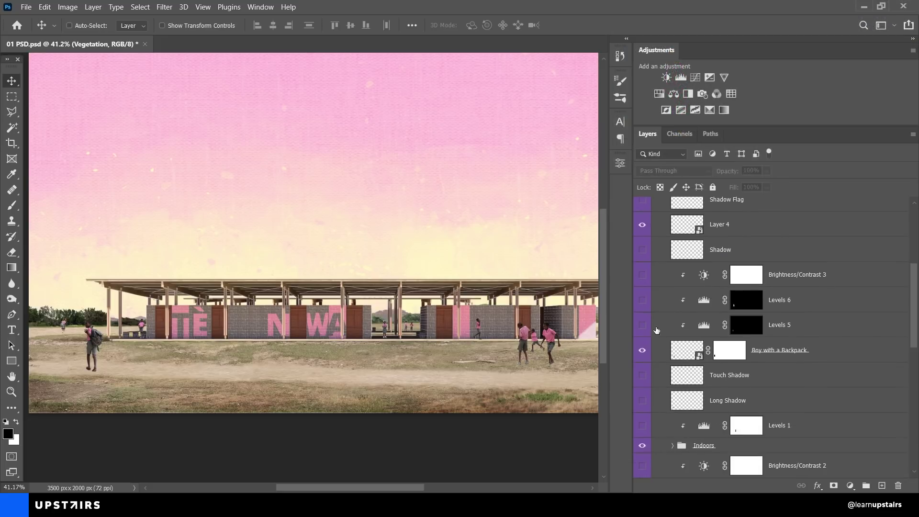
left_click(681, 355)
scroll(65, 378, "up", 2)
scroll(55, 367, "up", 2)
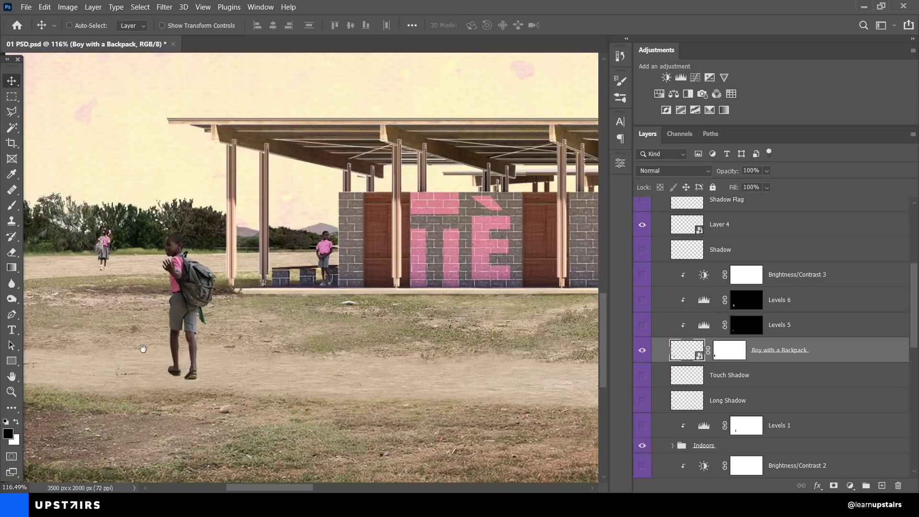
left_click_drag(142, 348, 173, 354)
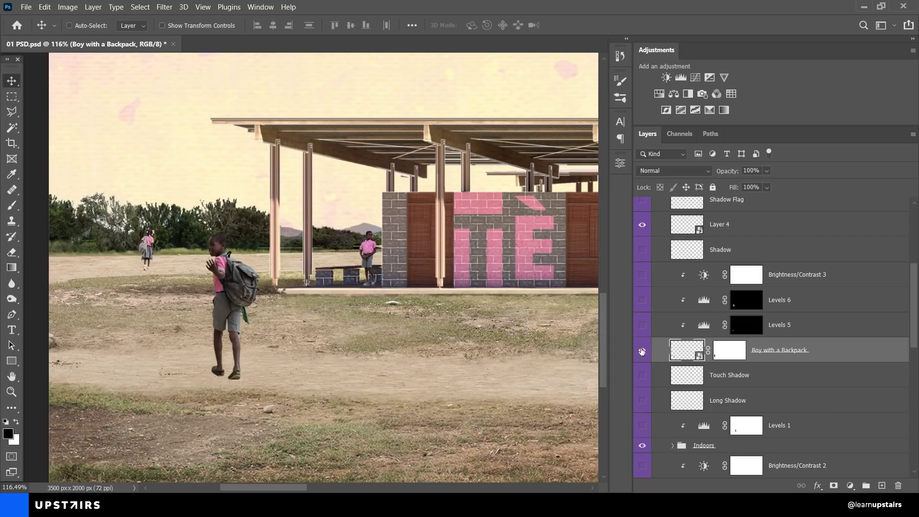
Step: Switch on Levels 5, Brightness/Contrast 3 and Levels 6 for the boy, comparing Levels 6
left_click(642, 325)
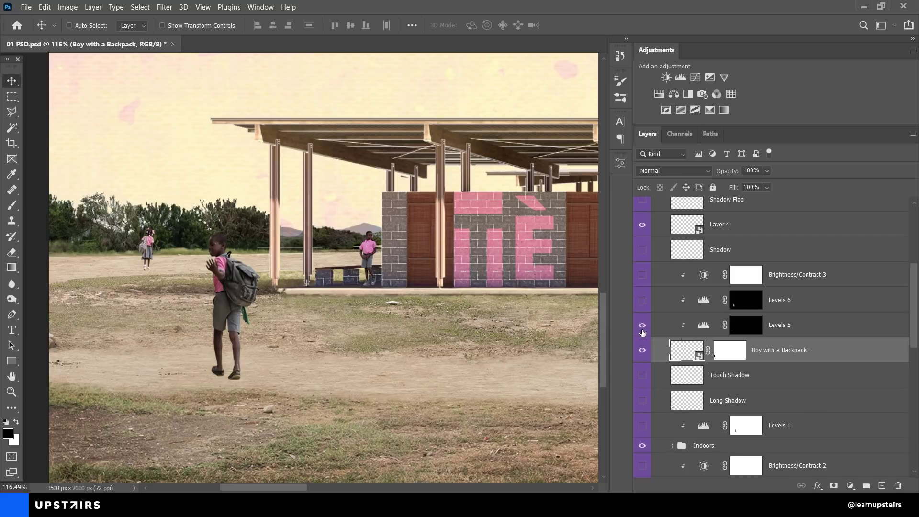
left_click(642, 300)
left_click(642, 275)
left_click(643, 300)
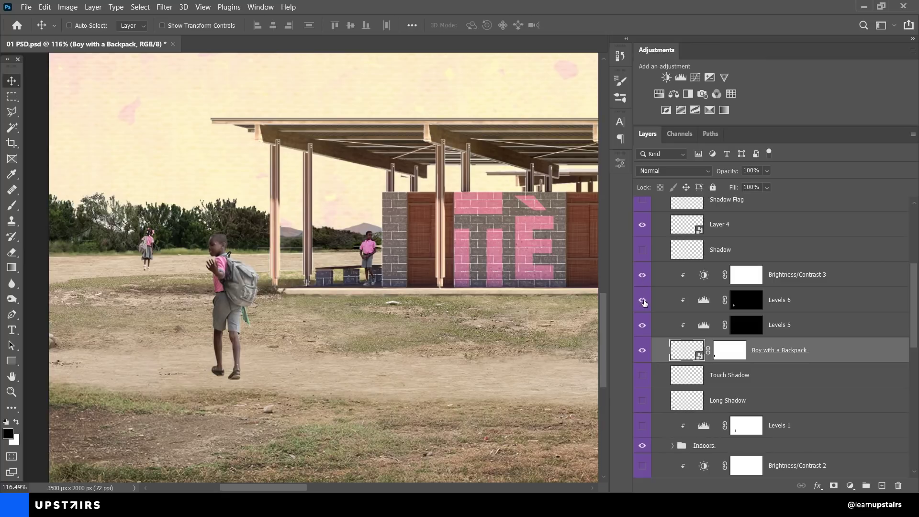
left_click(642, 300)
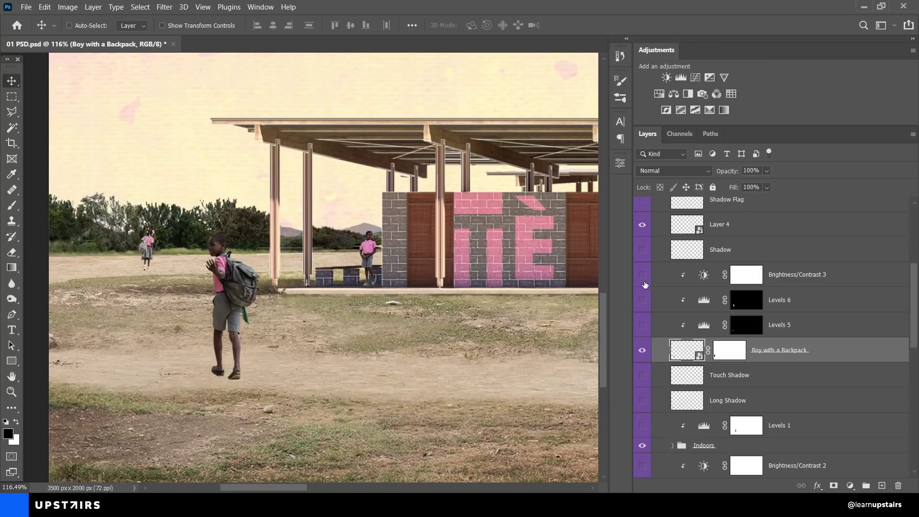
left_click(642, 298)
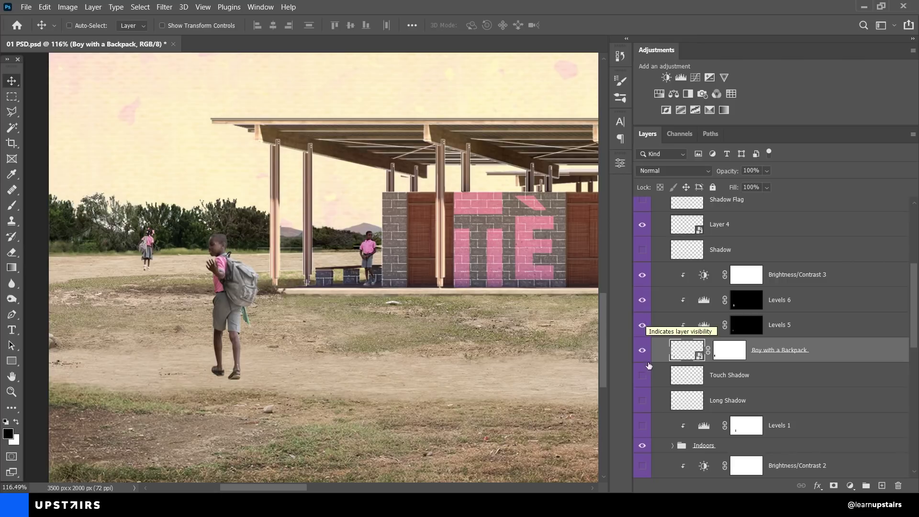
Step: Turn on the boy's Touch Shadow and Long Shadow layers, comparing each with and without
left_click(685, 378)
left_click(682, 395)
left_click(683, 380)
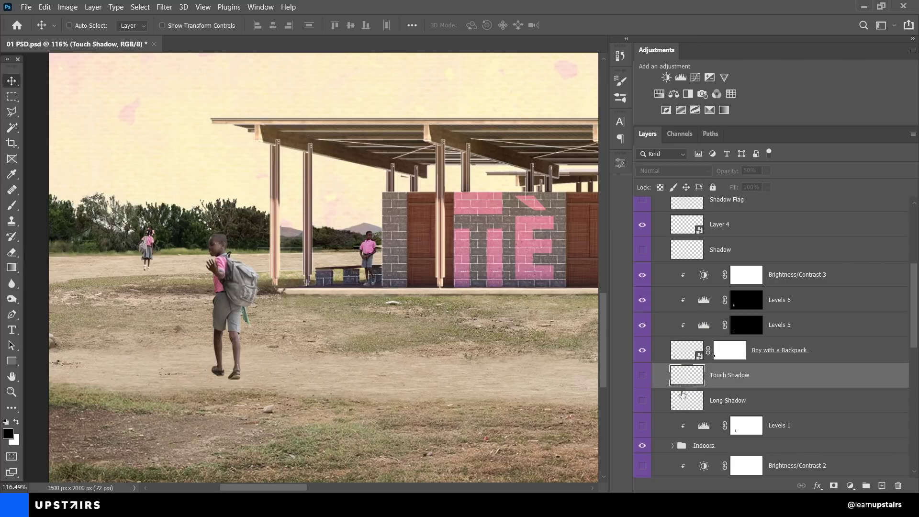
left_click(682, 399)
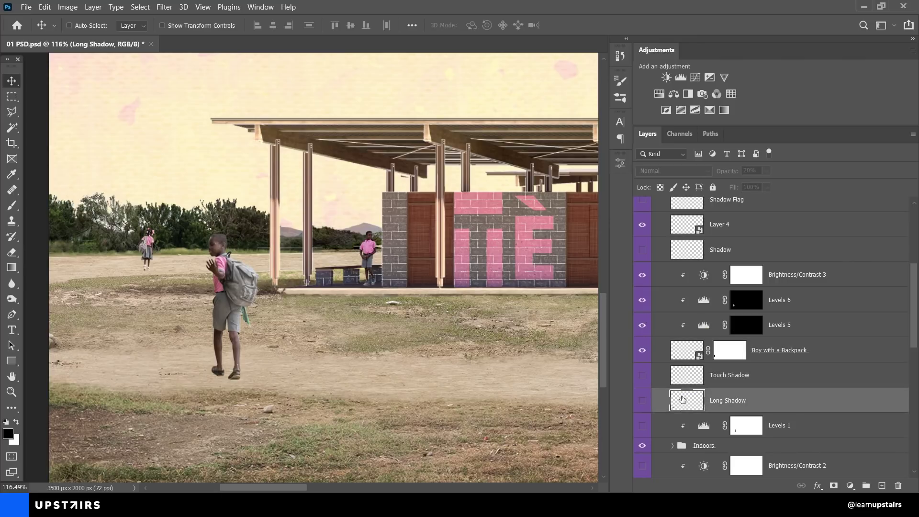
left_click(642, 376)
left_click(643, 401)
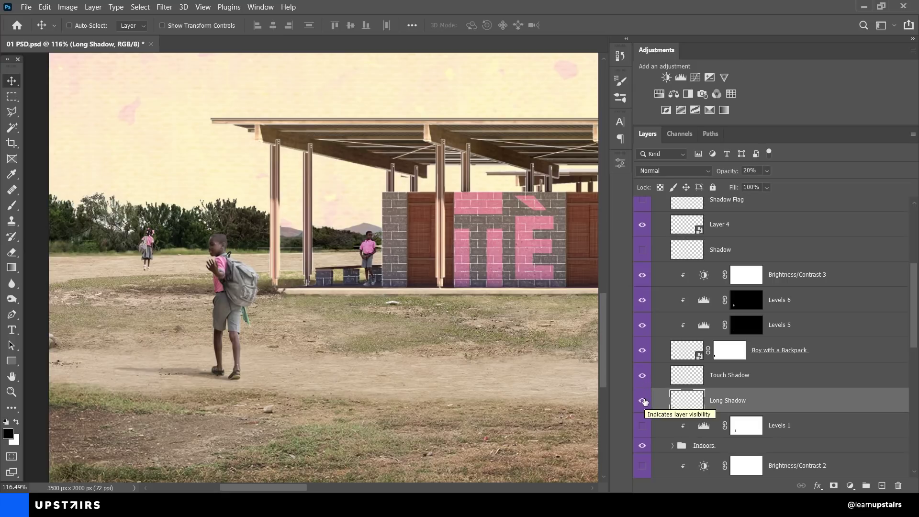
left_click(643, 376)
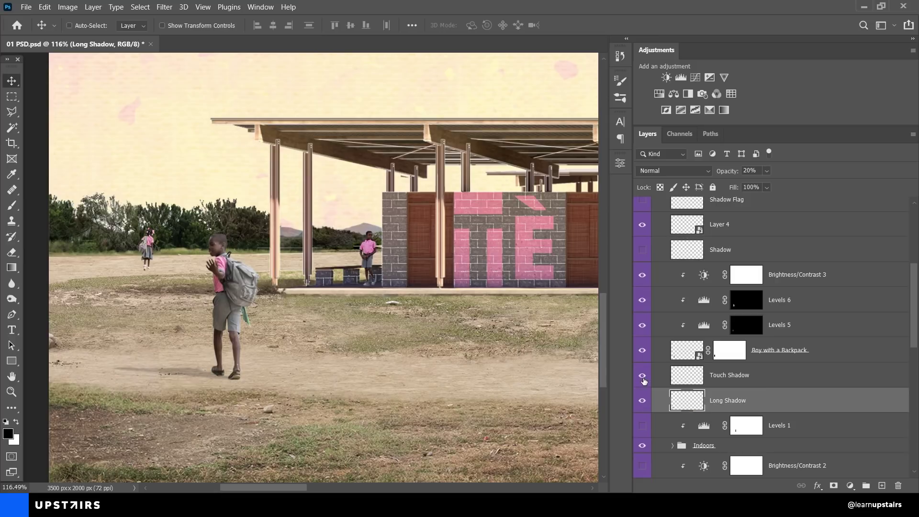
left_click(642, 401)
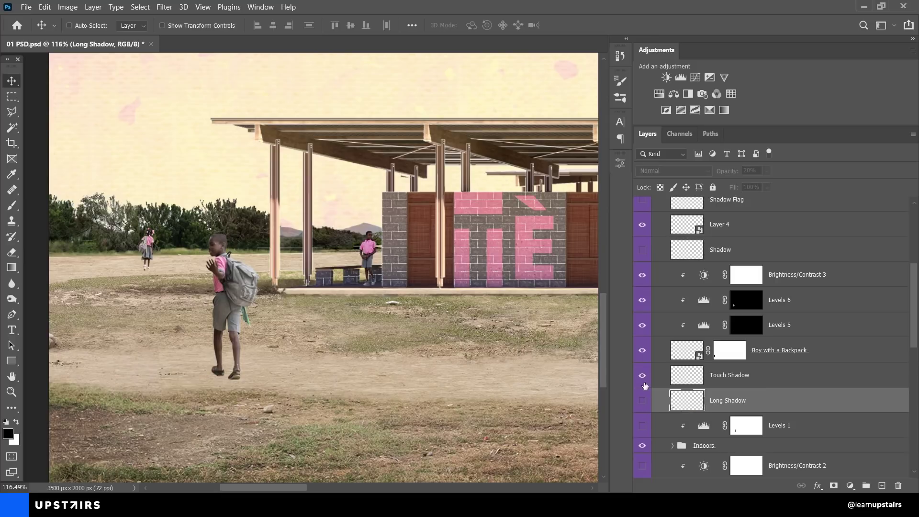
left_click(642, 397)
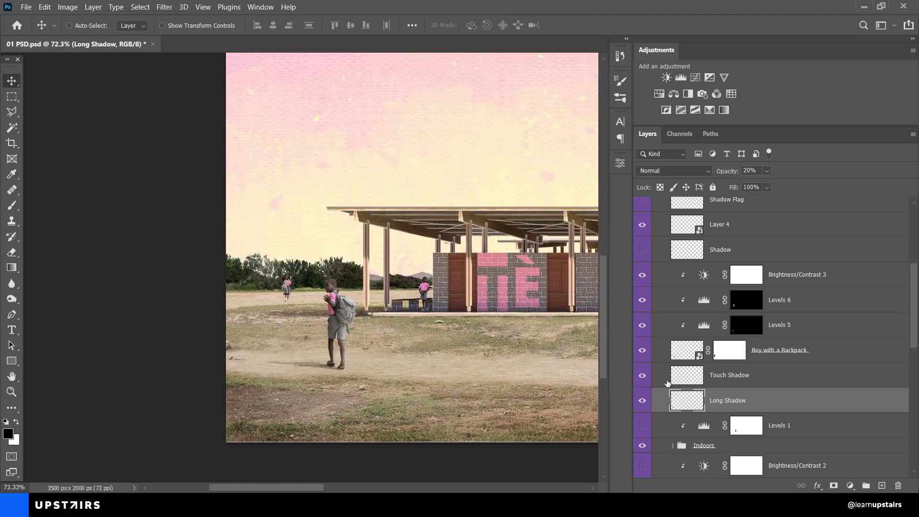
Step: Check Group 1's three boys and turn on their Touch Shadow and Long Shadow
scroll(666, 377, "down", 2)
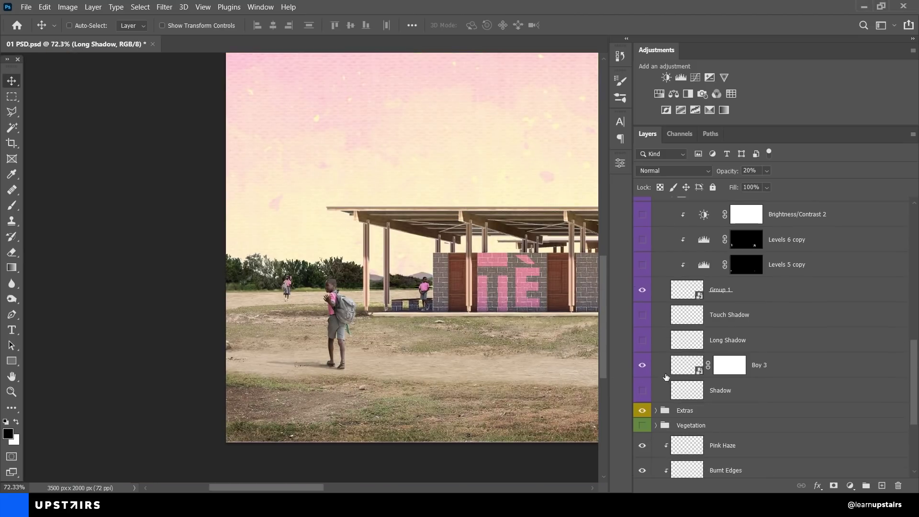
scroll(580, 367, "up", 5)
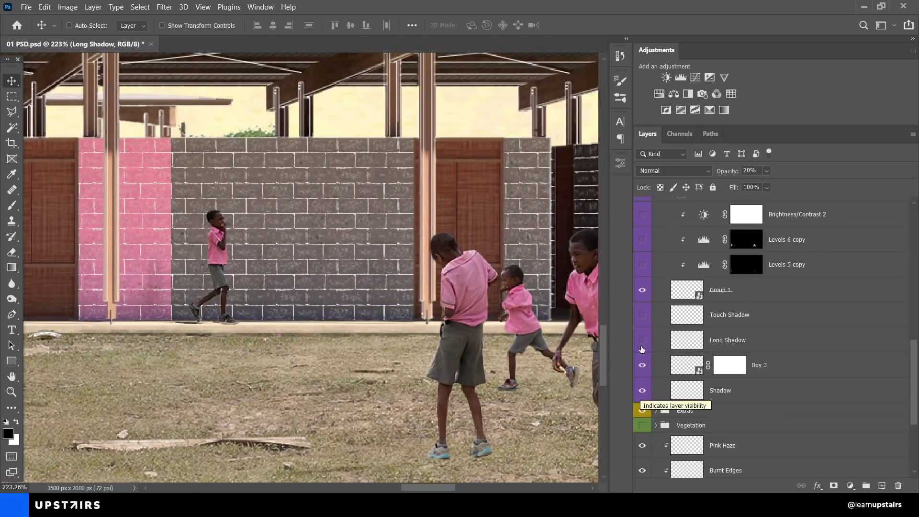
left_click(646, 290)
left_click(642, 290)
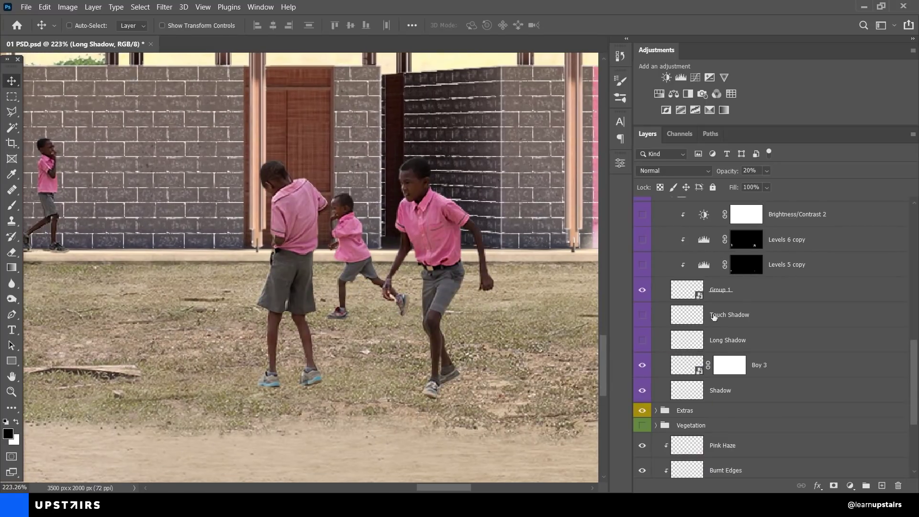
left_click(642, 316)
left_click(642, 340)
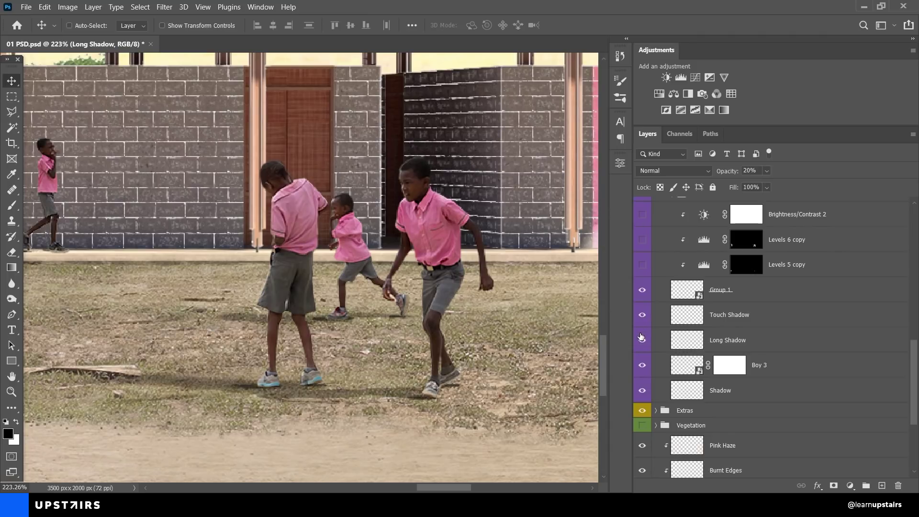
Step: Enable Levels 5 copy, Levels 6 copy and Brightness/Contrast 2, comparing Brightness/Contrast 2
scroll(641, 337, "up", 2)
left_click_drag(642, 314, 644, 268)
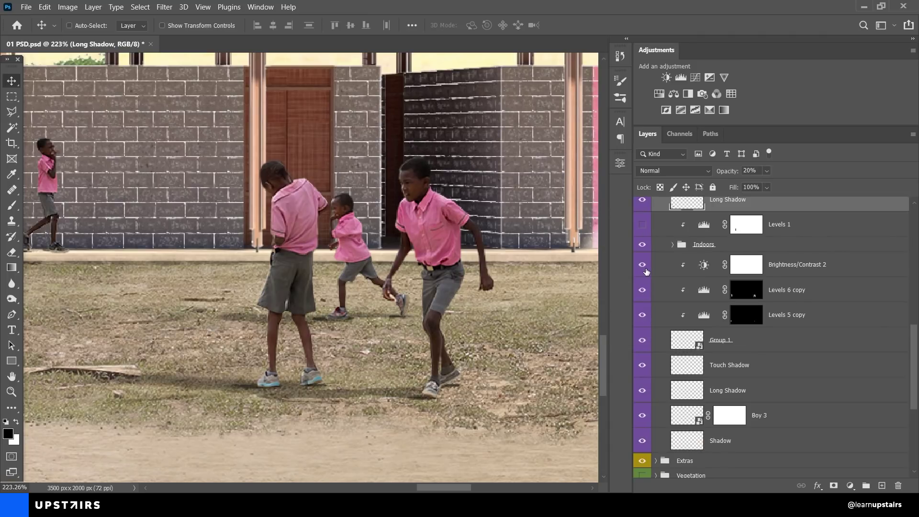
left_click(642, 264)
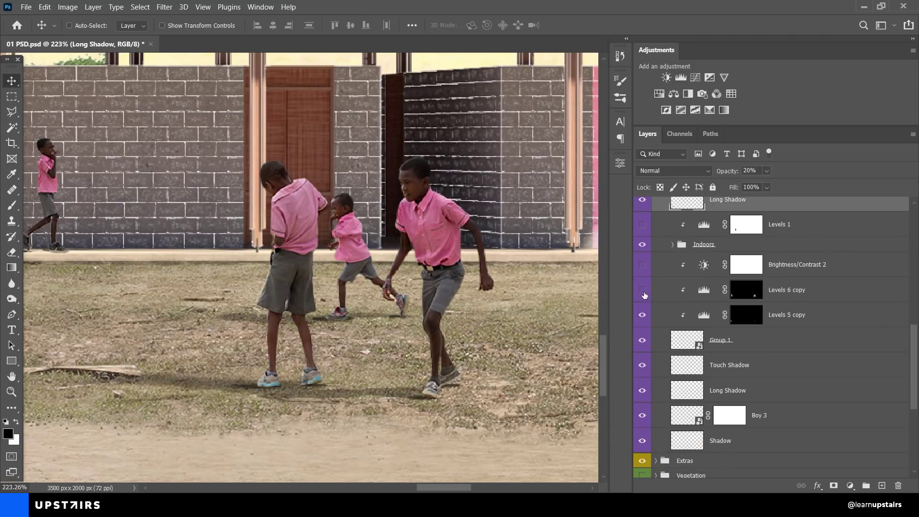
left_click(642, 264)
scroll(469, 287, "down", 5)
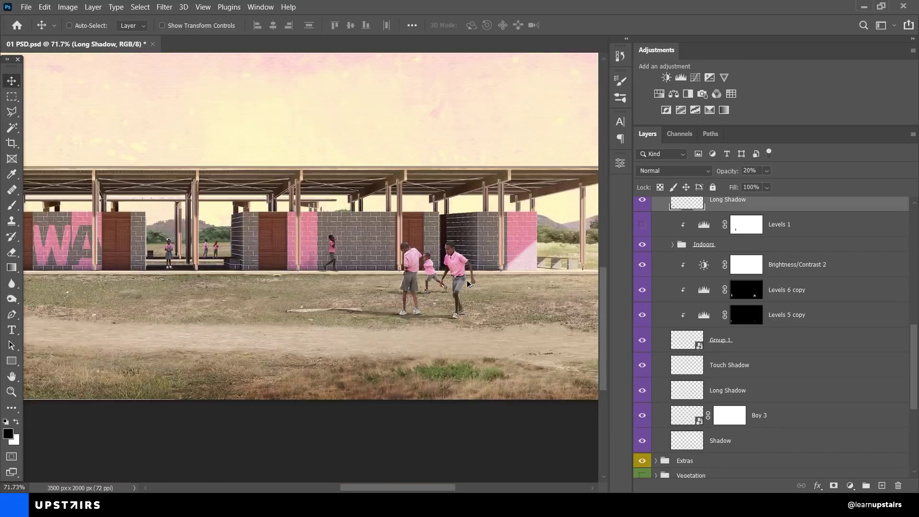
scroll(469, 287, "up", 2)
scroll(700, 320, "up", 2)
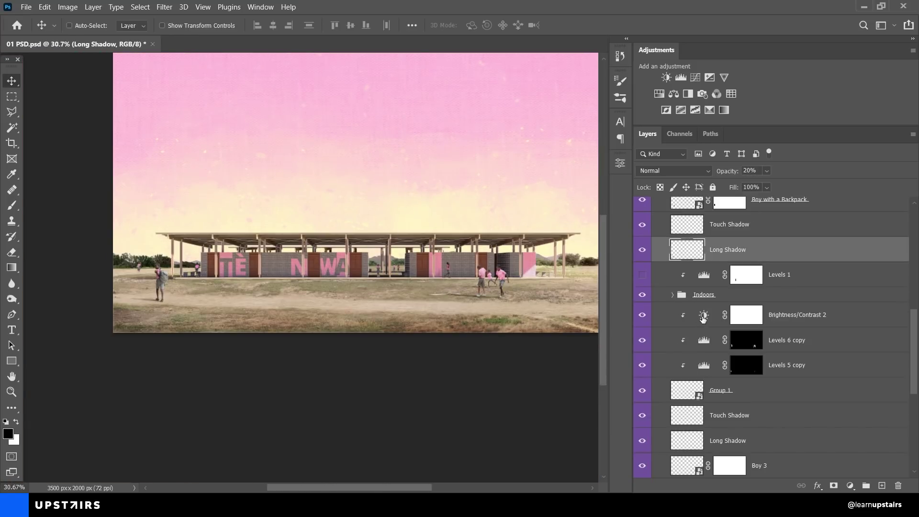
Step: Turn on the Levels 1 darkening for the children and the Shadow layer
scroll(381, 255, "up", 1)
scroll(382, 255, "up", 4)
left_click(642, 275)
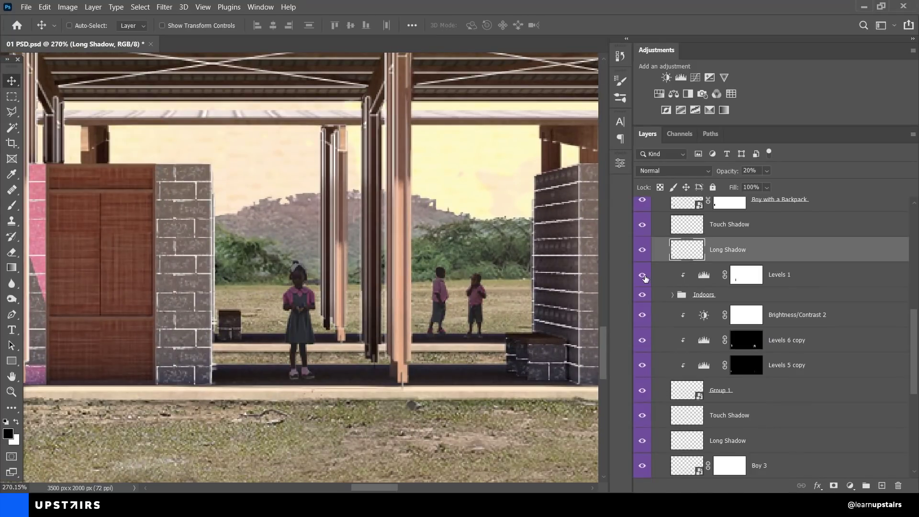
scroll(467, 299, "down", 5)
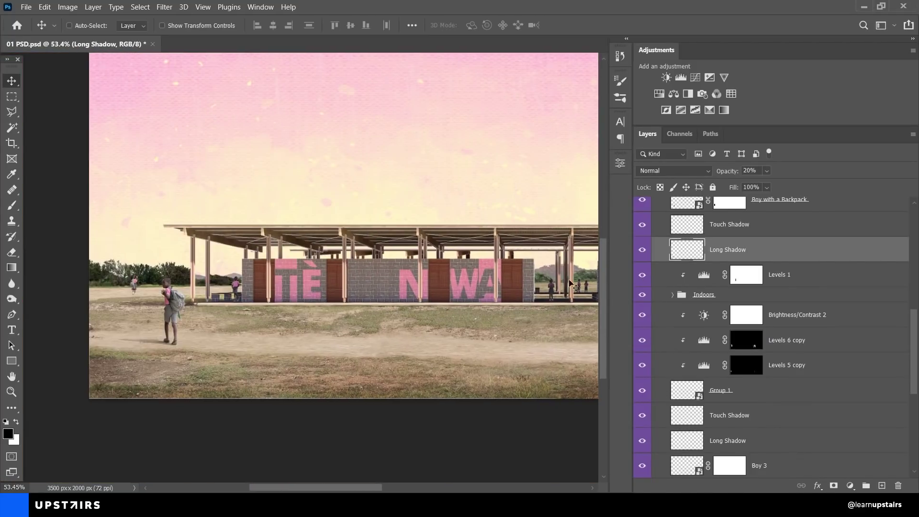
scroll(709, 310, "up", 5)
scroll(710, 311, "up", 3)
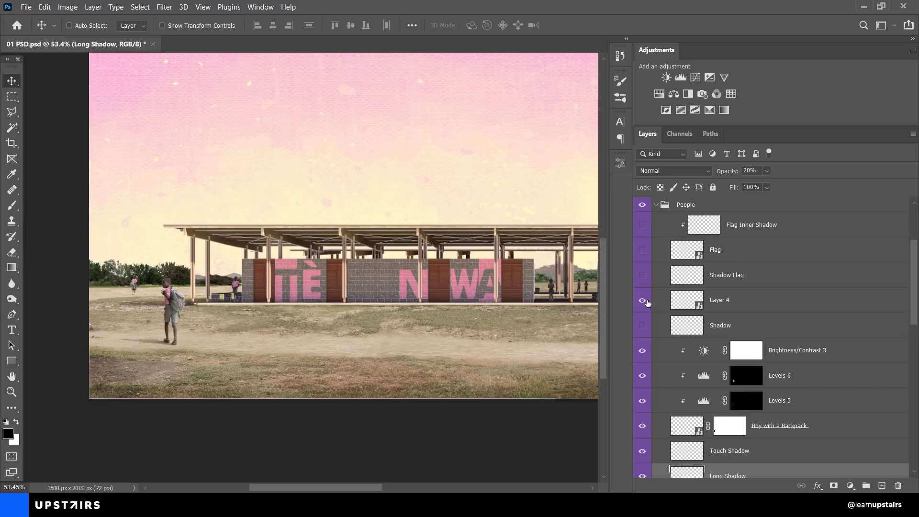
left_click(642, 325)
Step: Show the Flag layer with its Shadow Flag and Flag Inner Shadow
scroll(110, 296, "up", 5)
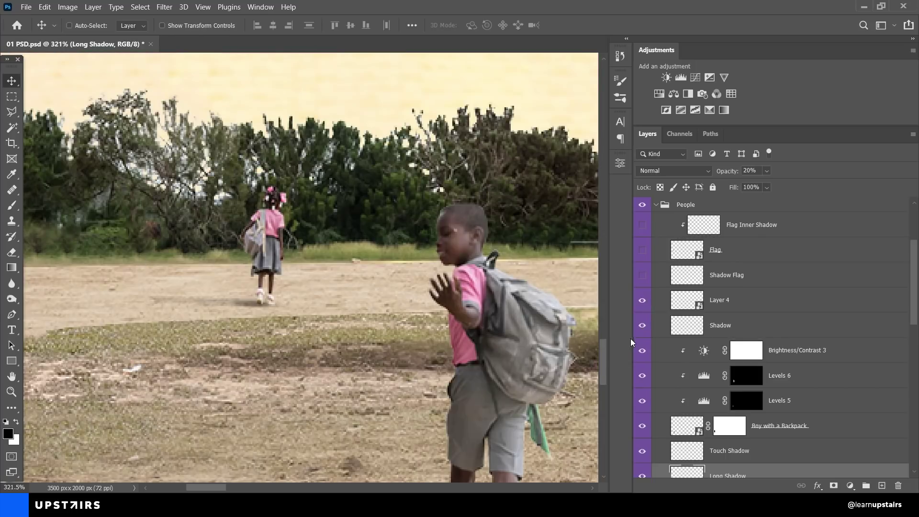
scroll(410, 349, "down", 5)
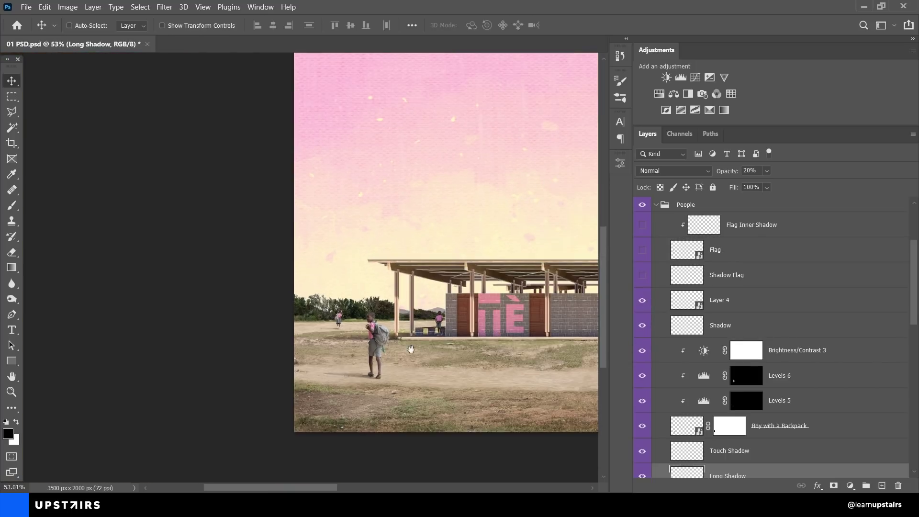
scroll(411, 349, "down", 1)
left_click(642, 250)
scroll(276, 306, "up", 3)
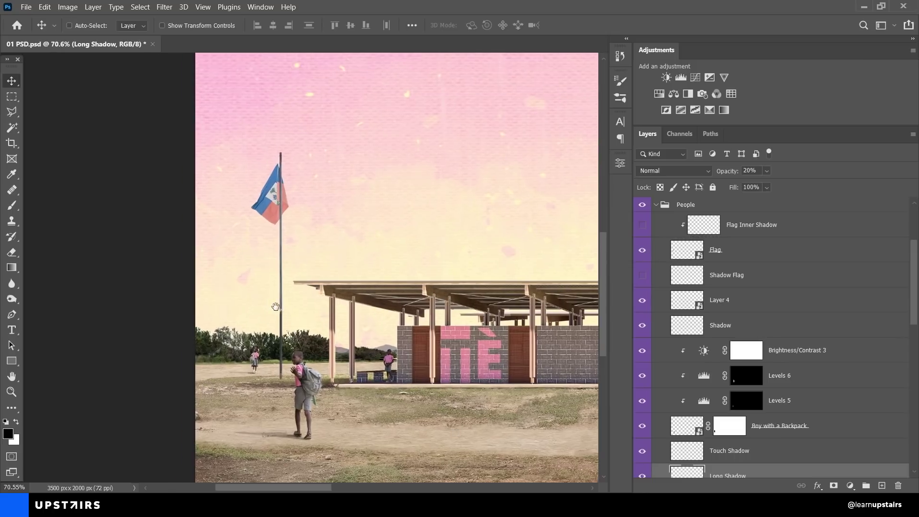
scroll(276, 306, "up", 3)
left_click(642, 275)
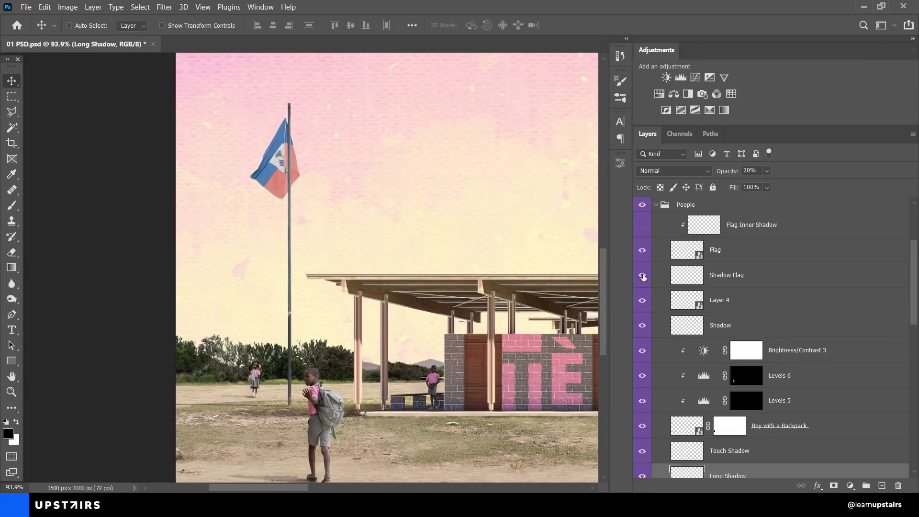
scroll(643, 276, "up", 1)
left_click(642, 249)
Step: Pull back to view the whole building and collapse the People group
left_click_drag(531, 313, 302, 268)
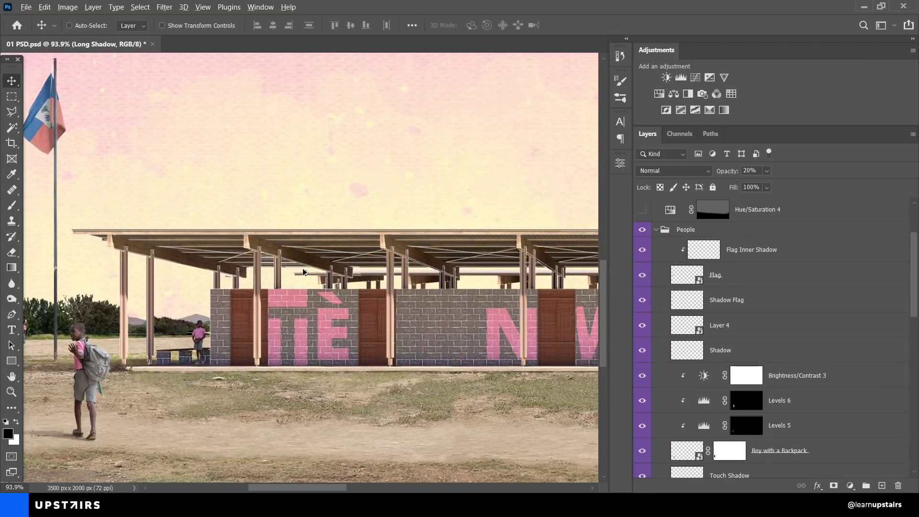
scroll(305, 270, "down", 8)
left_click_drag(508, 287, 310, 290)
left_click(656, 230)
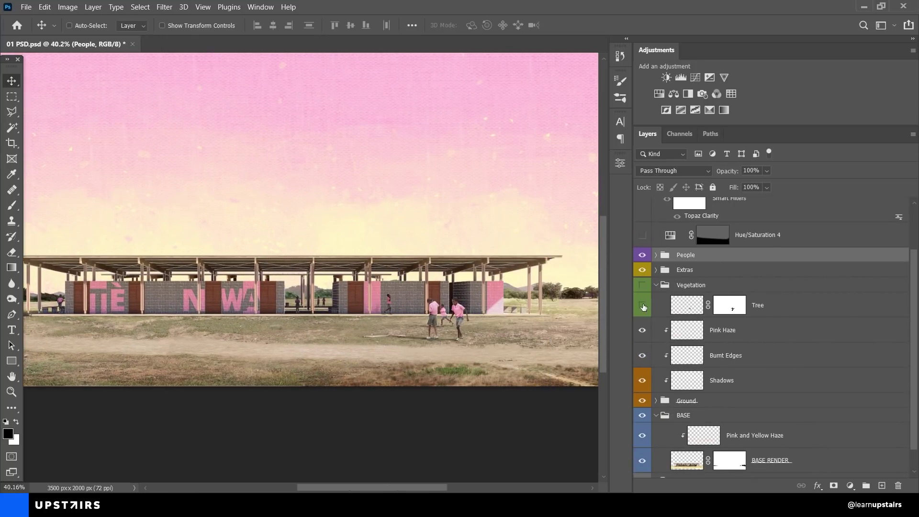
Step: Compare the scene with and without the Tree layer, leaving it visible
left_click(642, 306)
scroll(323, 306, "up", 6)
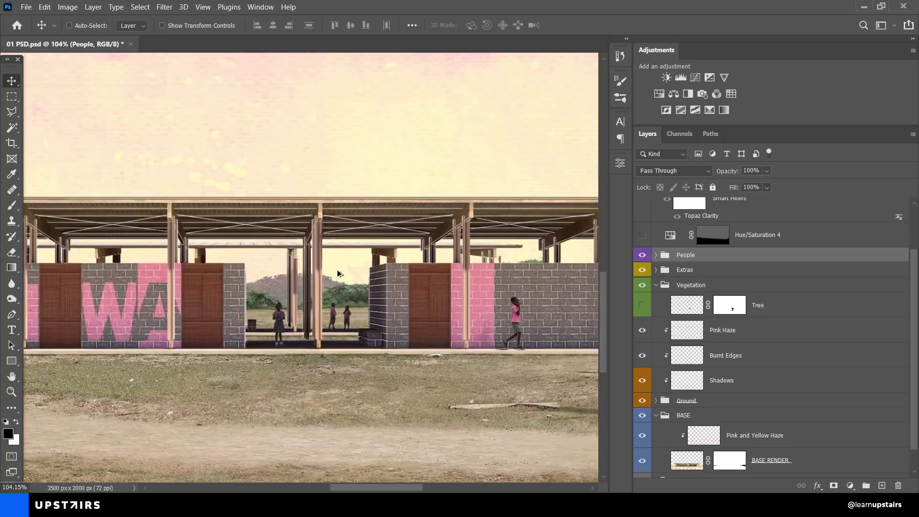
left_click_drag(572, 309, 466, 314)
left_click(642, 307)
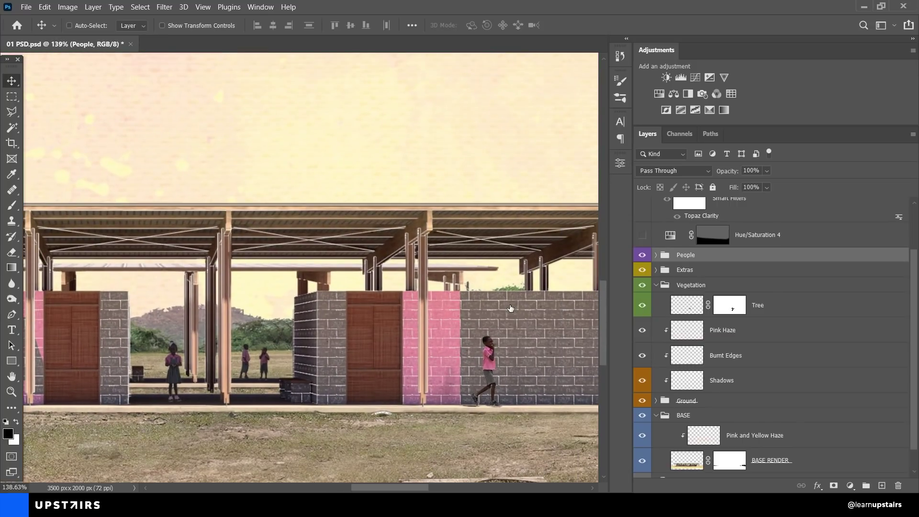
Step: Inspect the Tree mask by disabling it and viewing it alone, then restore it
left_click(728, 310, "shift")
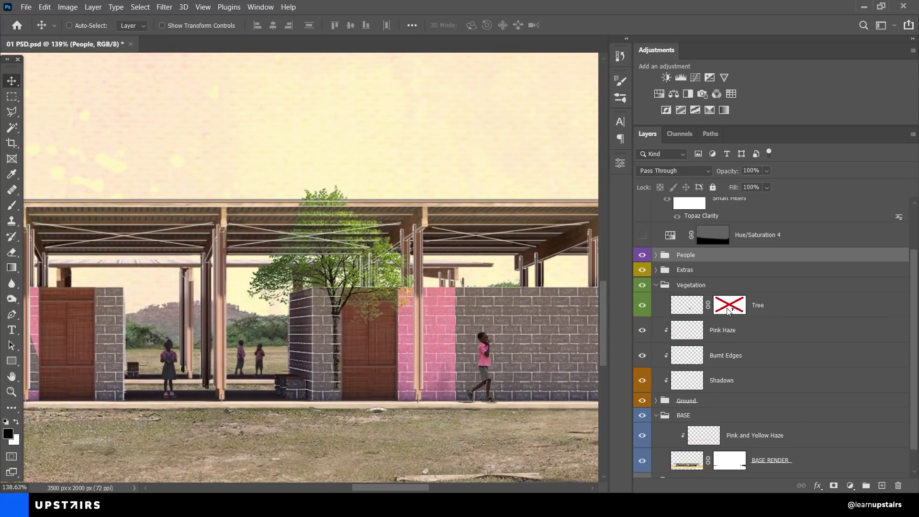
left_click(728, 310, "shift")
left_click(729, 309, "alt")
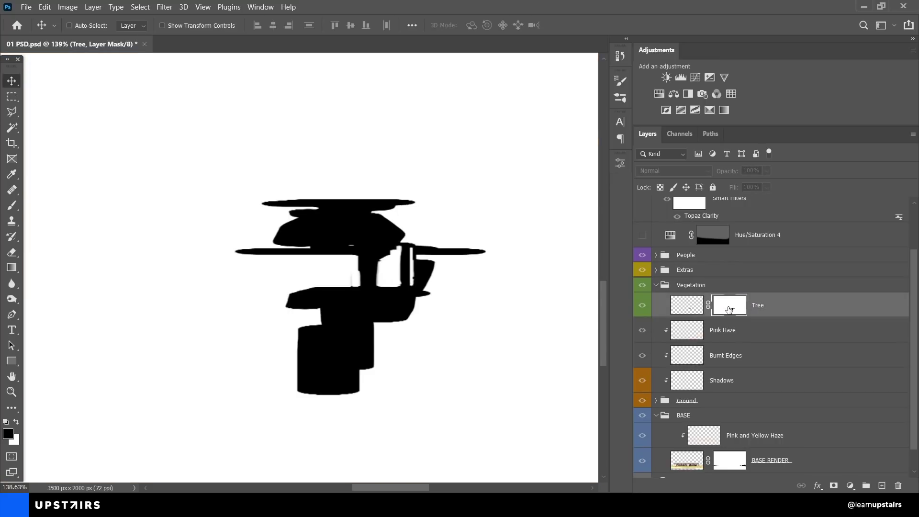
left_click(728, 310, "alt")
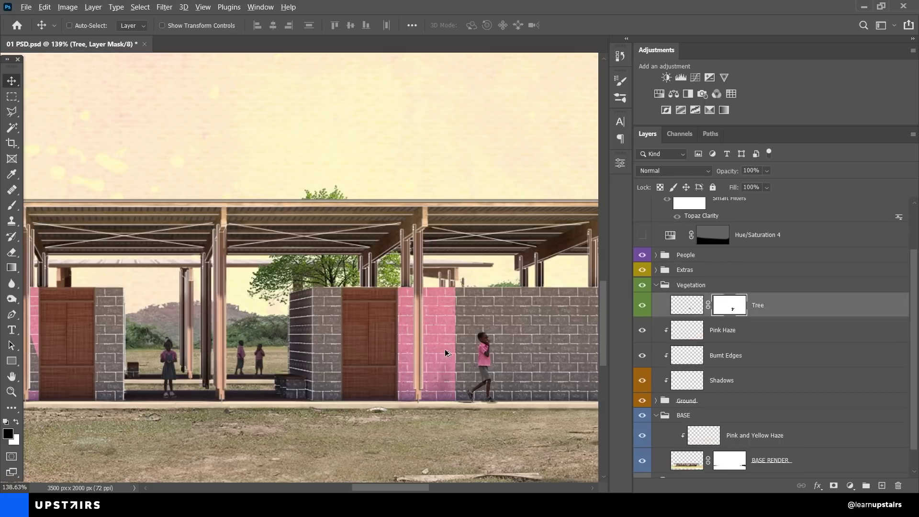
scroll(449, 351, "down", 5)
left_click_drag(415, 342, 384, 347)
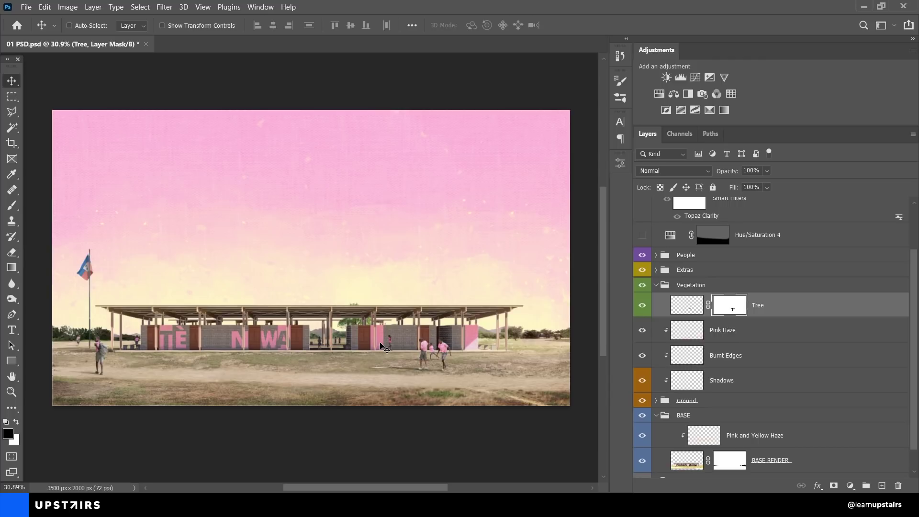
Step: Collapse the Vegetation group and select the Hue/Saturation 4 adjustment
left_click(661, 288)
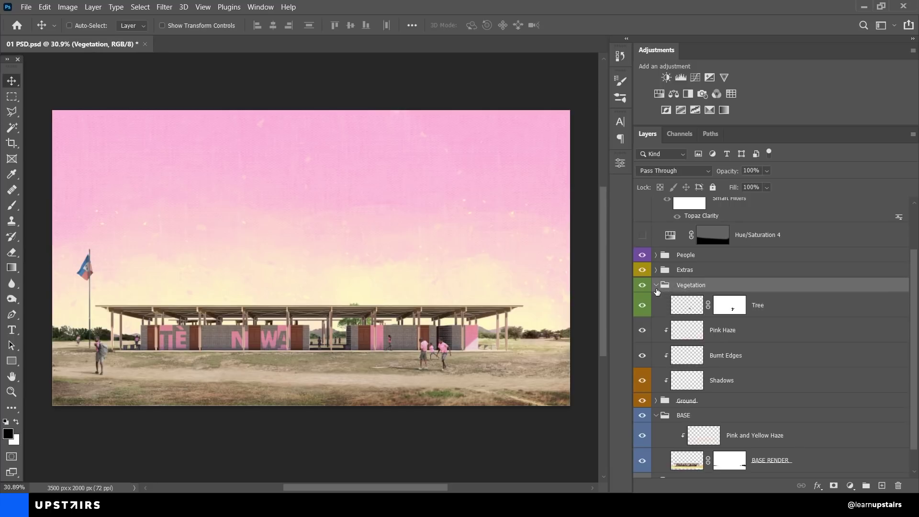
left_click(656, 286)
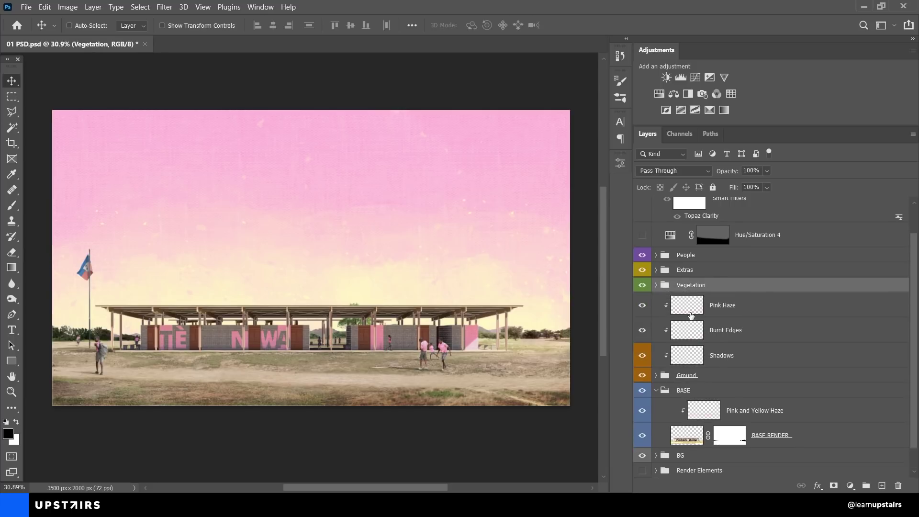
scroll(689, 316, "up", 2)
left_click(712, 286)
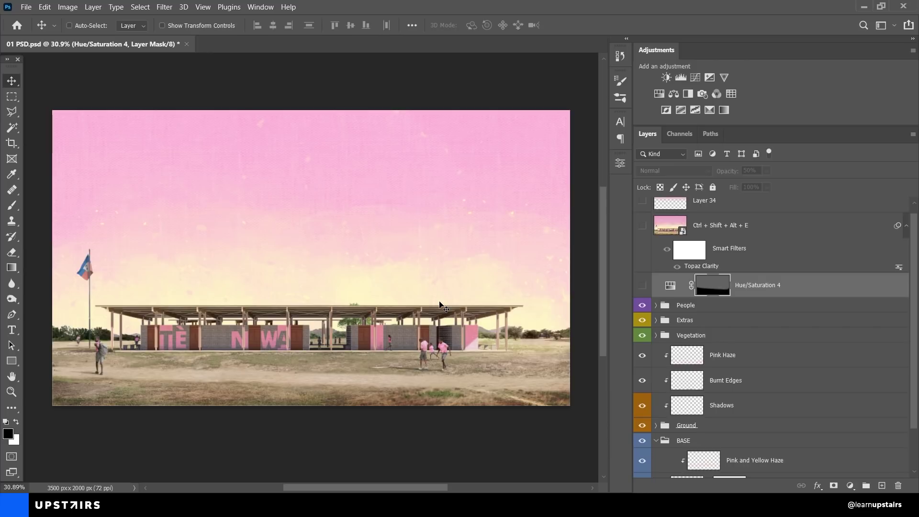
Step: Switch on Hue/Saturation 4, comparing the composite before and after
left_click(643, 286)
left_click(643, 286)
left_click(643, 286)
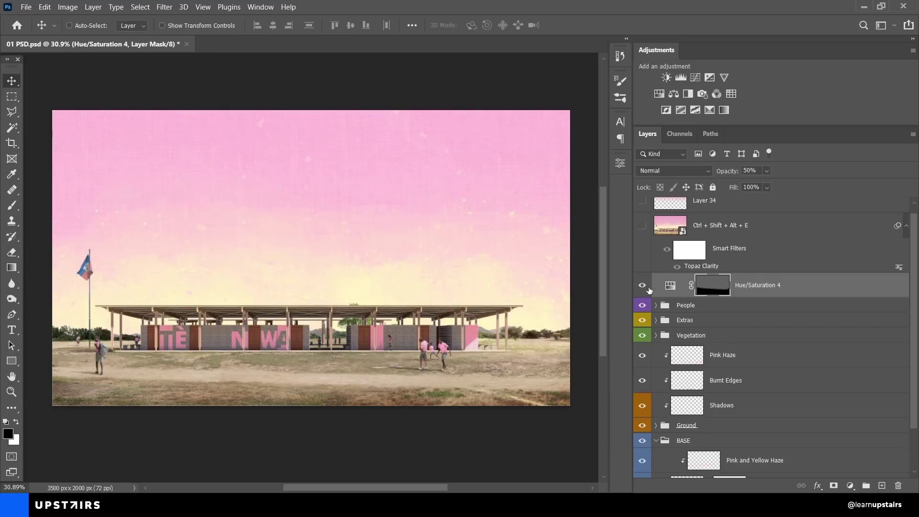
left_click(643, 285)
left_click(642, 285)
Step: Review Hue/Saturation 4 properties (Hue, Saturation, Lightness at 0) and select the Topaz Clarity merged layer
double_click(670, 285)
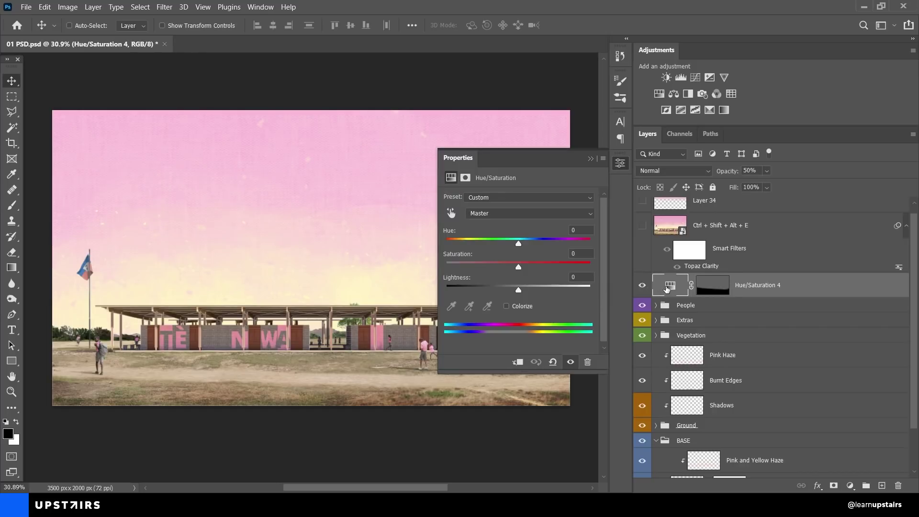
left_click(590, 158)
scroll(668, 288, "up", 1)
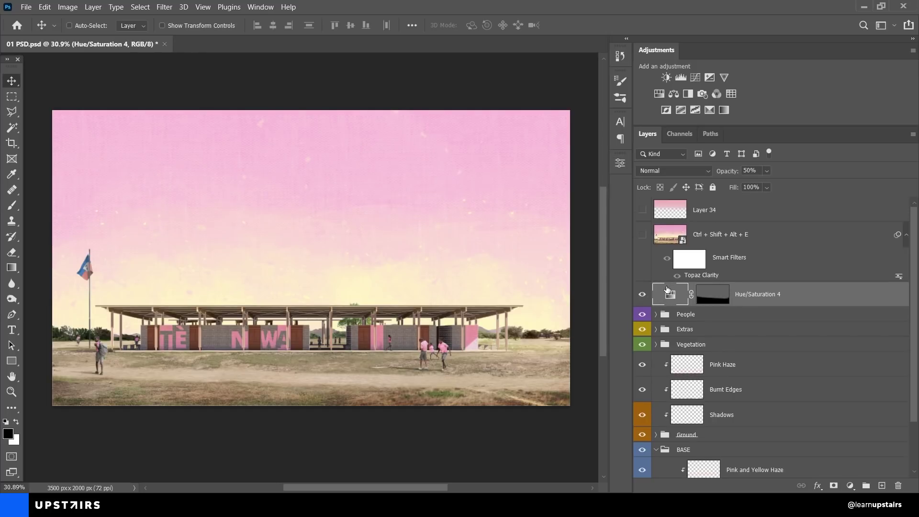
left_click(749, 234)
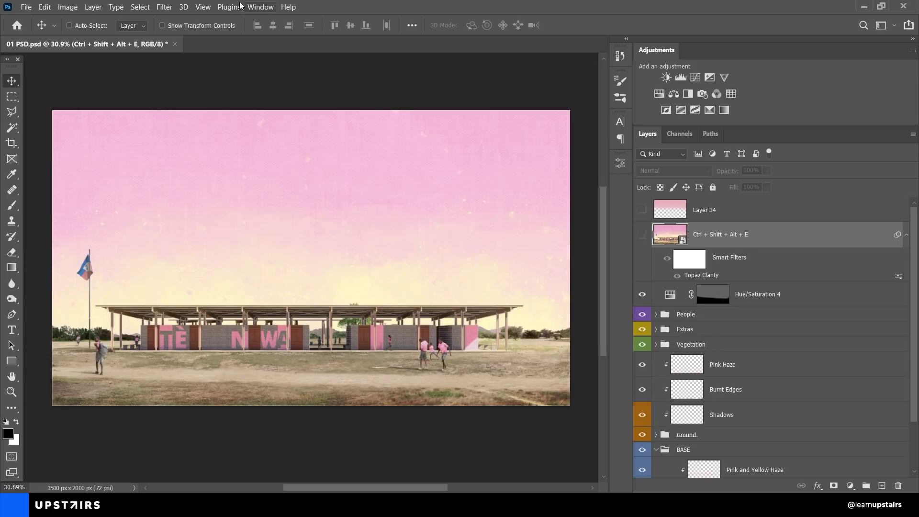
Step: Show the Ctrl + Shift + Alt + E Topaz Clarity layer, then enable Layer 34 at 60% opacity
left_click(166, 7)
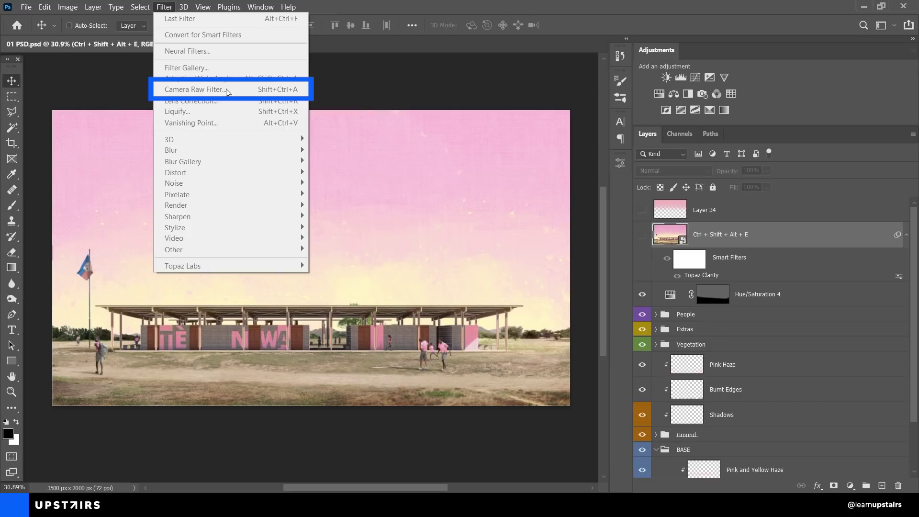
left_click(713, 240)
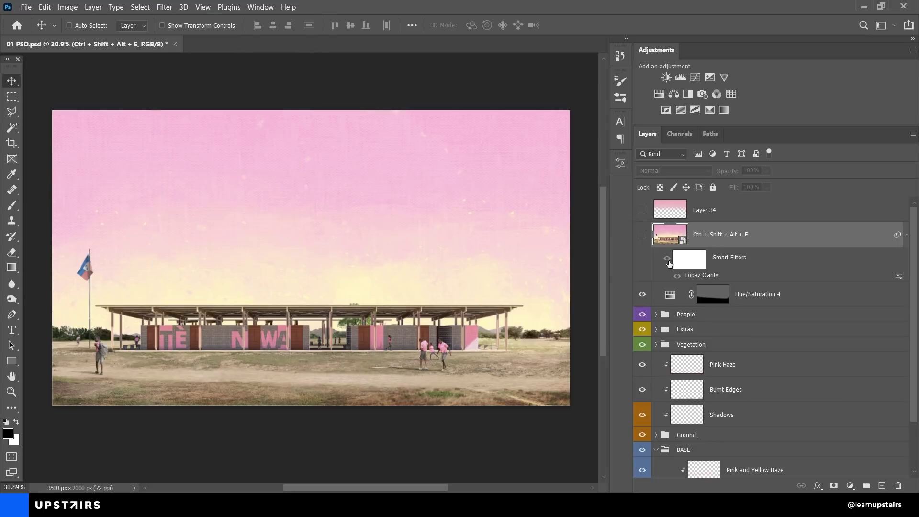
left_click(642, 235)
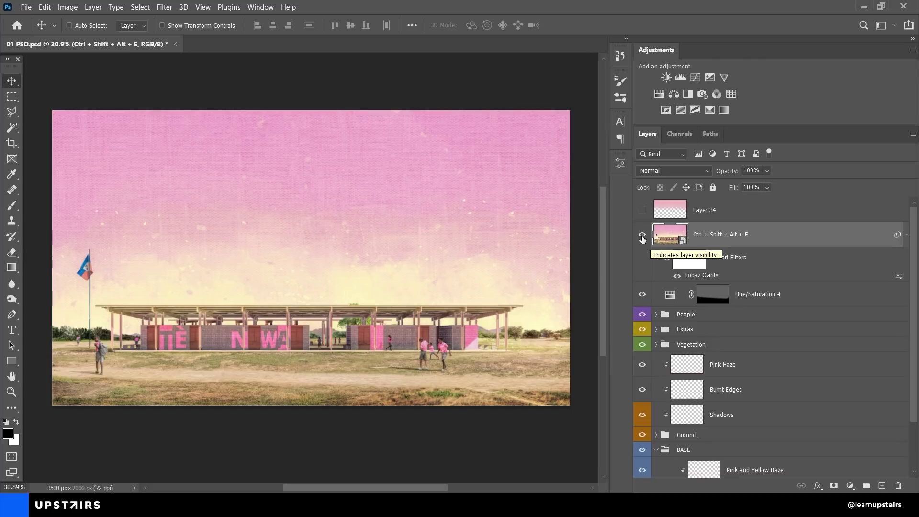
left_click(642, 235)
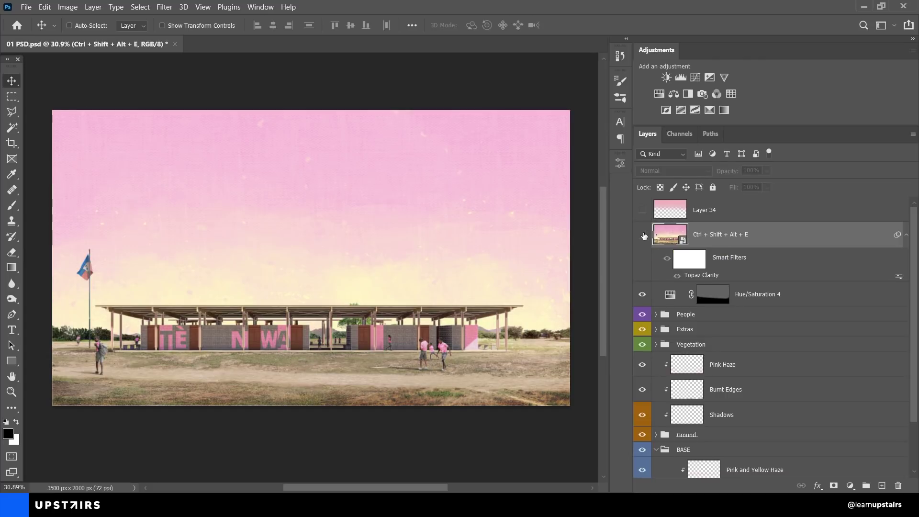
left_click(643, 235)
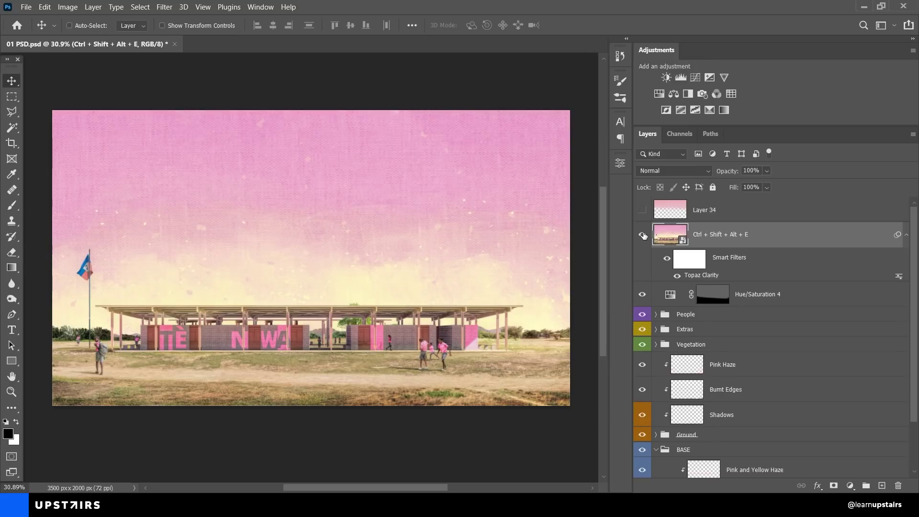
left_click(672, 216)
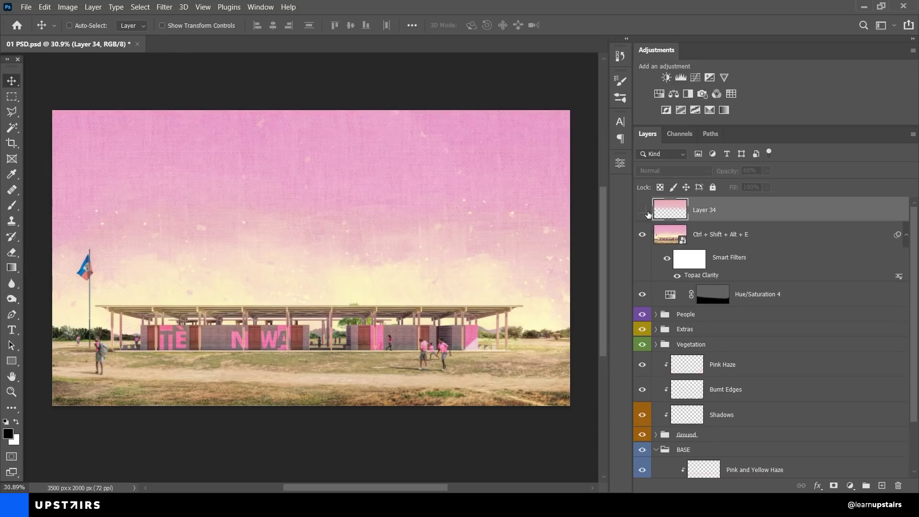
left_click(643, 212)
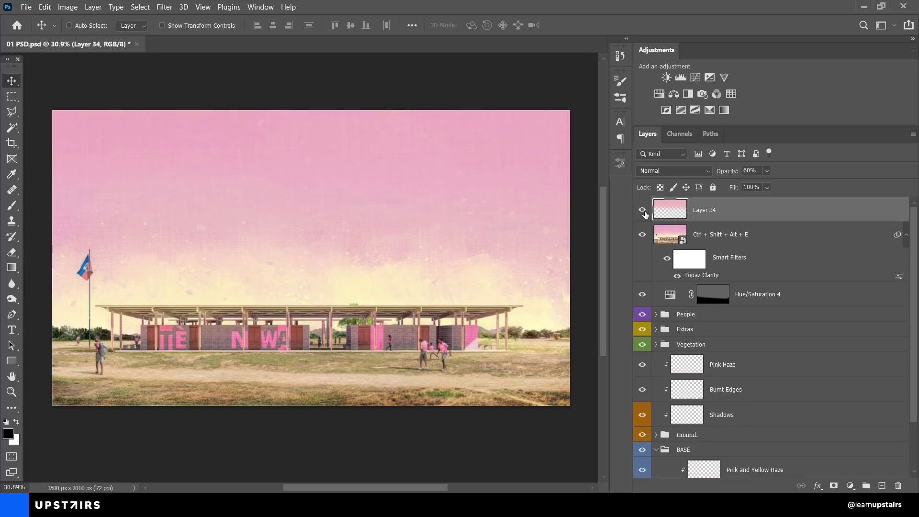